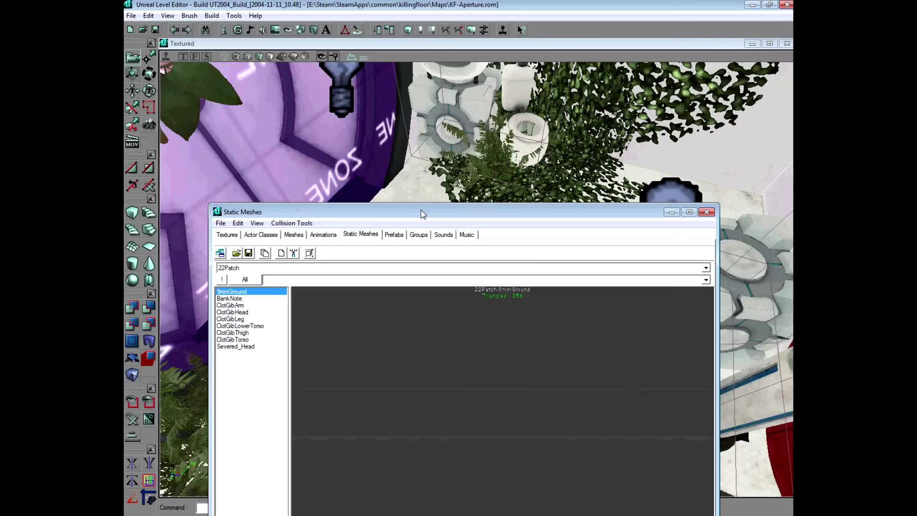
- Load the kfportal_SM package in the Static Meshes browser and examine the articulated_arm mesh in the preview
{"action": "left_click_drag", "start_coordinate": [423, 214], "coordinate": [380, 180]}
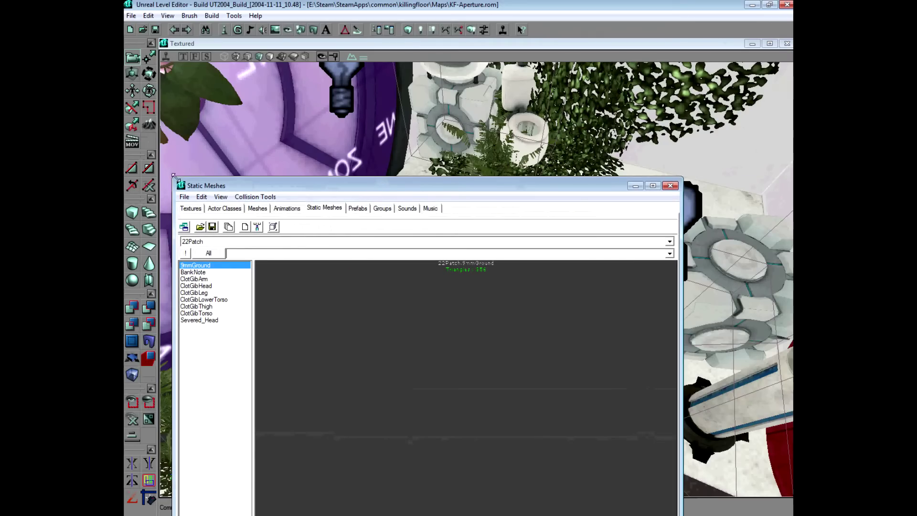
{"action": "left_click_drag", "start_coordinate": [174, 175], "coordinate": [303, 118]}
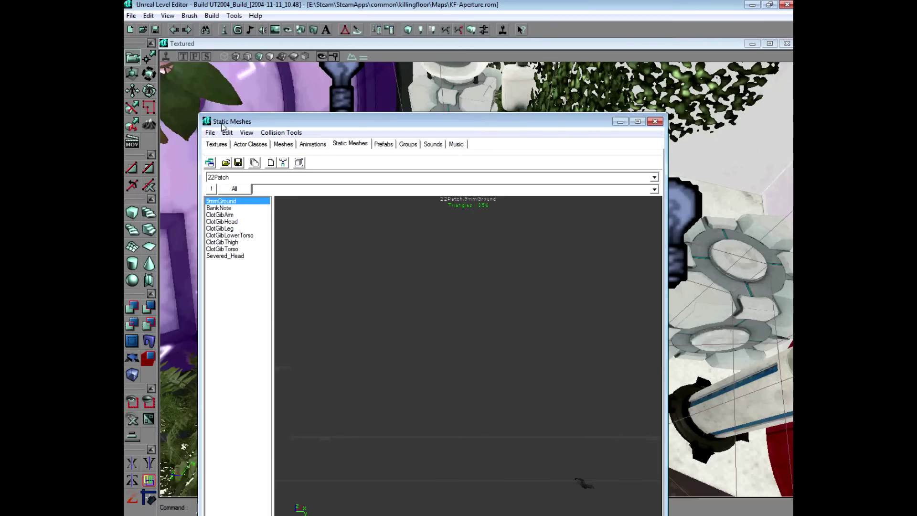
{"action": "left_click", "coordinate": [274, 178]}
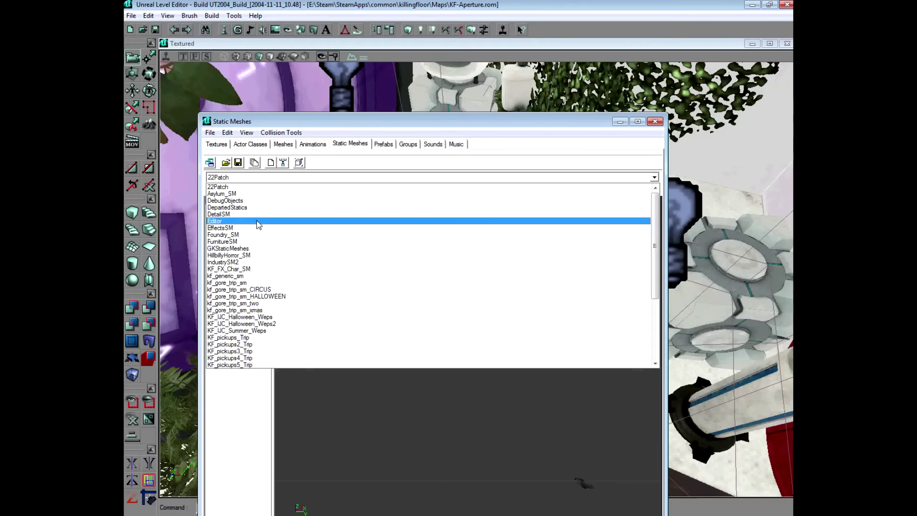
{"action": "scroll", "coordinate": [259, 233], "scroll_direction": "down", "scroll_amount": 4}
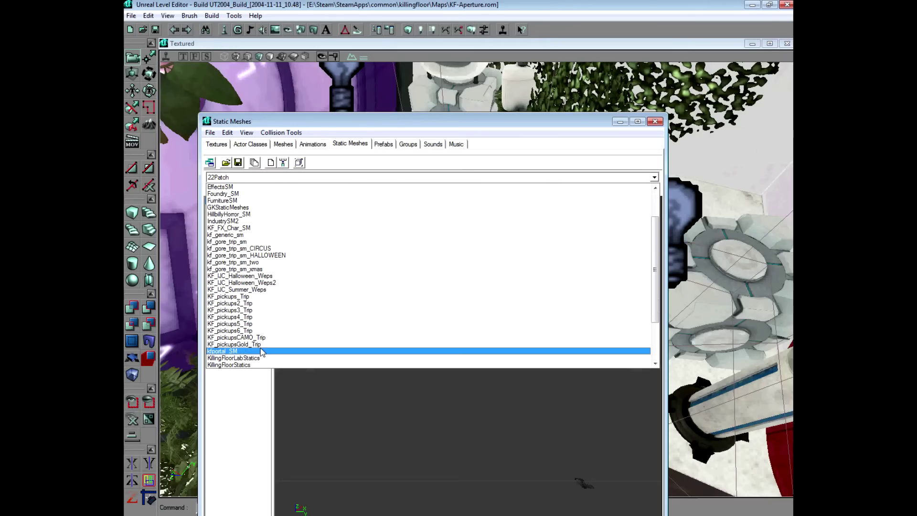
{"action": "scroll", "coordinate": [258, 334], "scroll_direction": "down", "scroll_amount": 2}
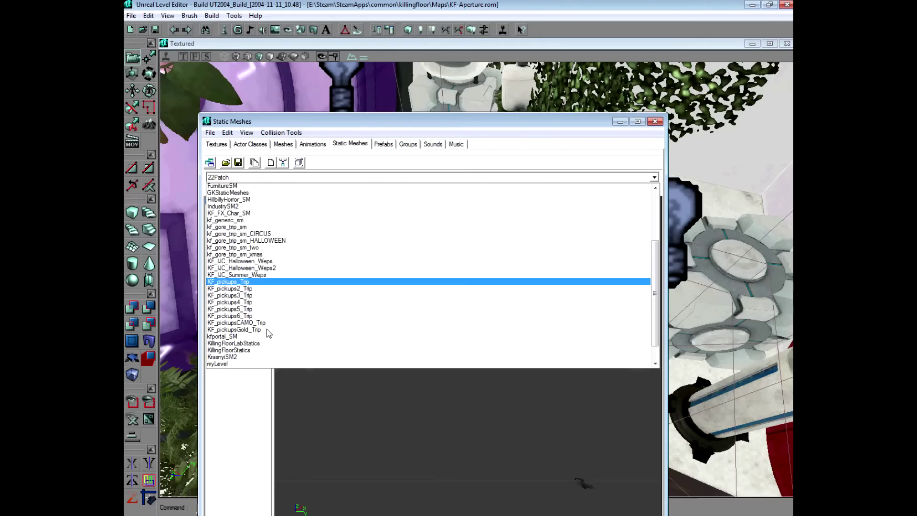
{"action": "left_click", "coordinate": [254, 310]}
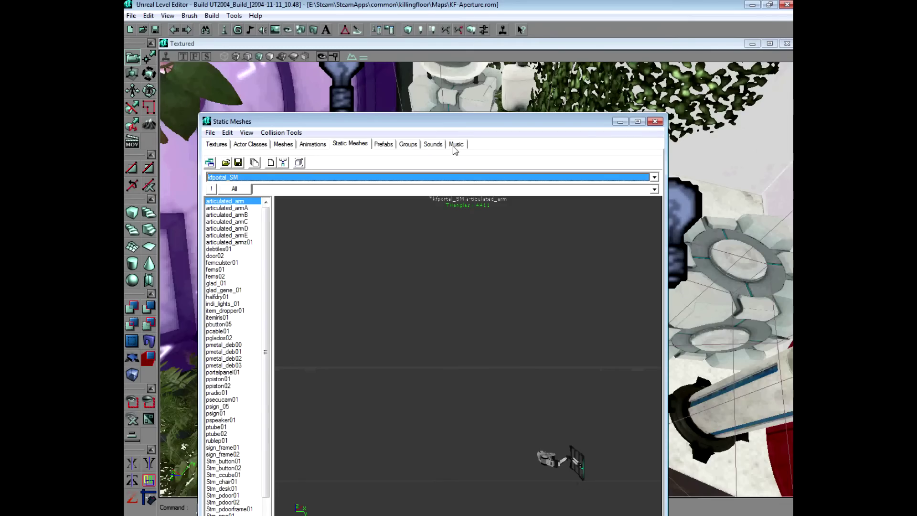
{"action": "left_click_drag", "start_coordinate": [518, 414], "coordinate": [521, 335]}
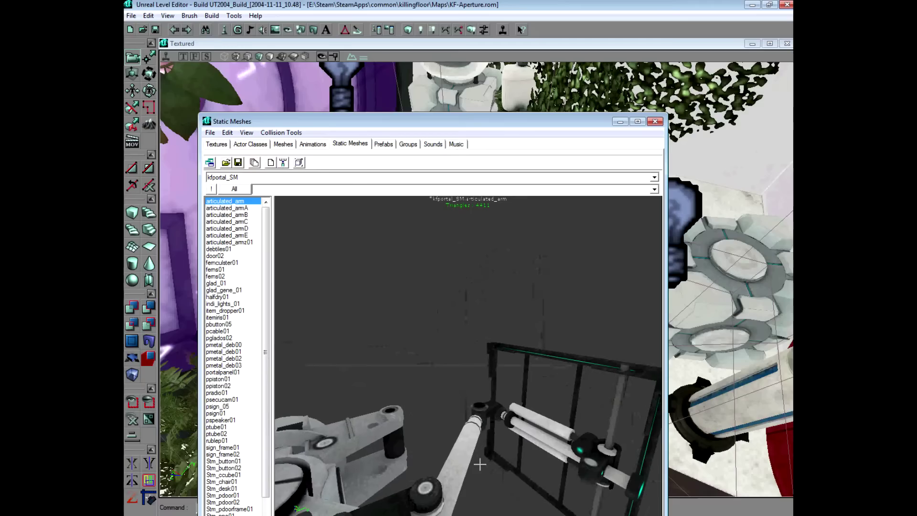
{"action": "left_click_drag", "start_coordinate": [458, 481], "coordinate": [358, 436]}
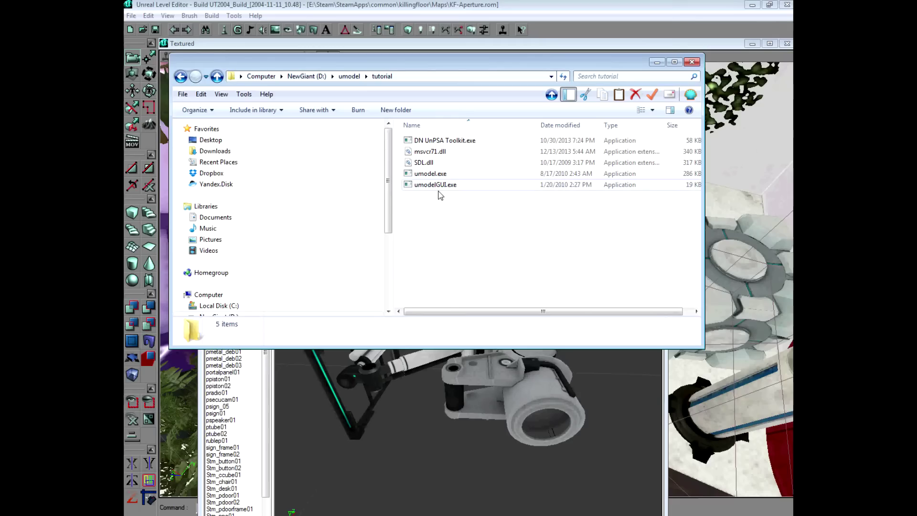
- Launch umodelGUI.exe and start choosing its package directory, expanding the folder tree to Steam\SteamApps\common on Games (E:)
{"action": "double_click", "coordinate": [443, 186]}
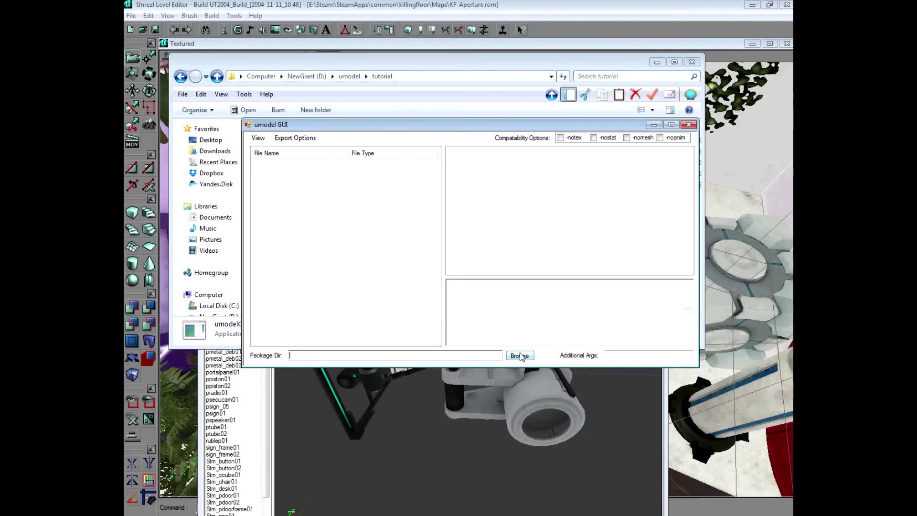
{"action": "left_click", "coordinate": [520, 356]}
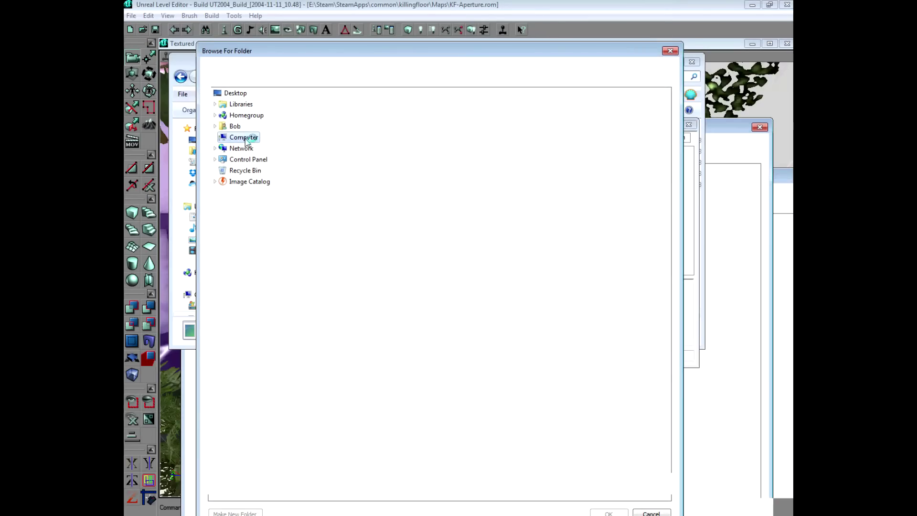
{"action": "left_click", "coordinate": [245, 138]}
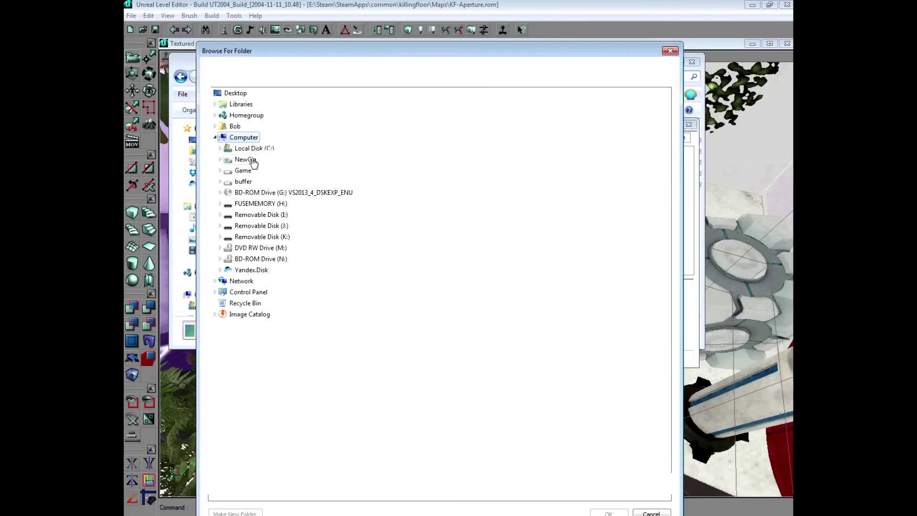
{"action": "left_click_drag", "start_coordinate": [269, 54], "coordinate": [306, 60]}
{"action": "left_click", "coordinate": [285, 177]}
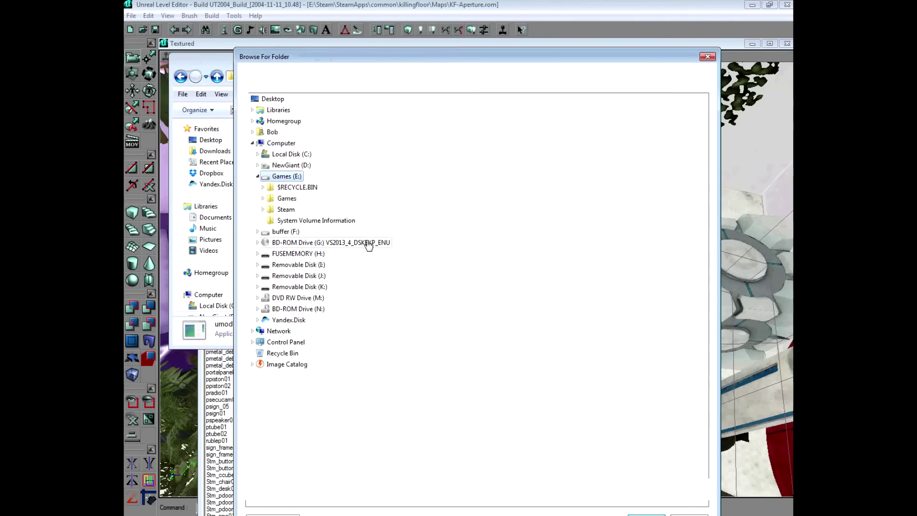
{"action": "left_click", "coordinate": [269, 211]}
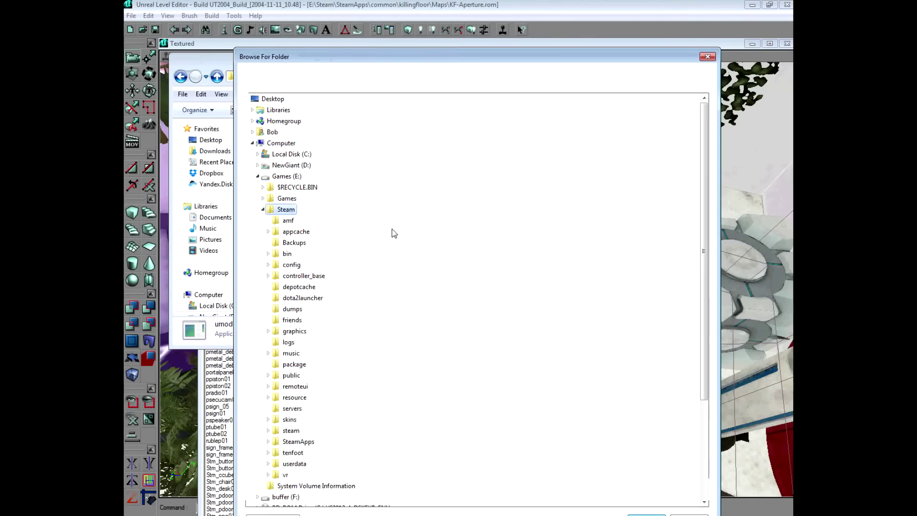
{"action": "left_click", "coordinate": [296, 408]}
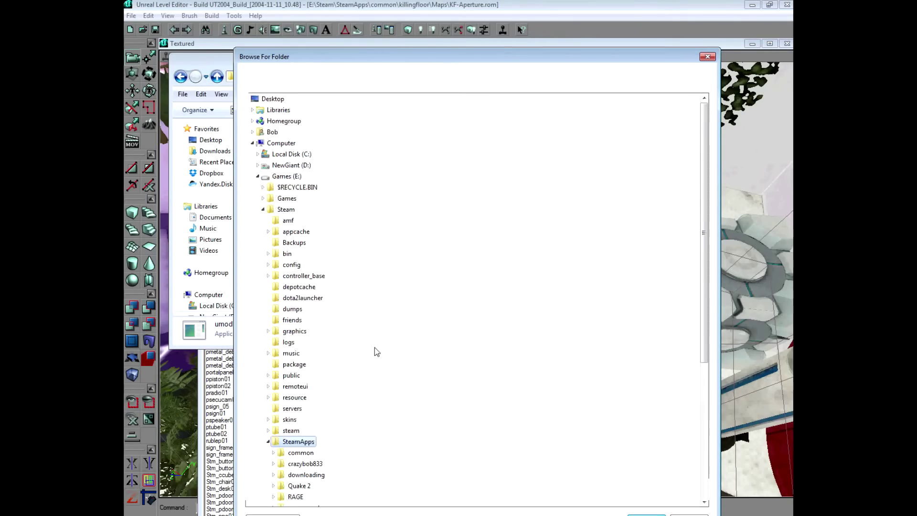
{"action": "left_click", "coordinate": [300, 353]}
- Set the package directory to the StaticMeshes folder inside killingfloor
{"action": "scroll", "coordinate": [502, 319], "scroll_direction": "down", "scroll_amount": 13}
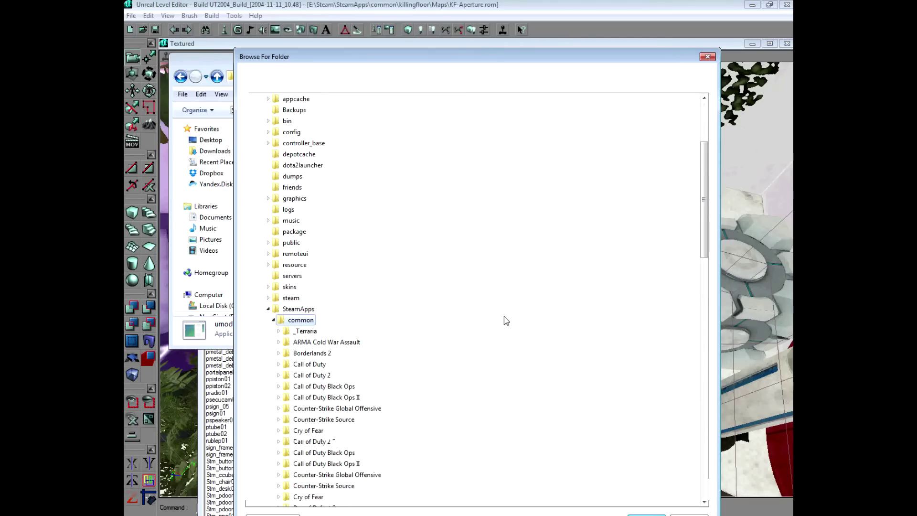
{"action": "scroll", "coordinate": [497, 319], "scroll_direction": "down", "scroll_amount": 10}
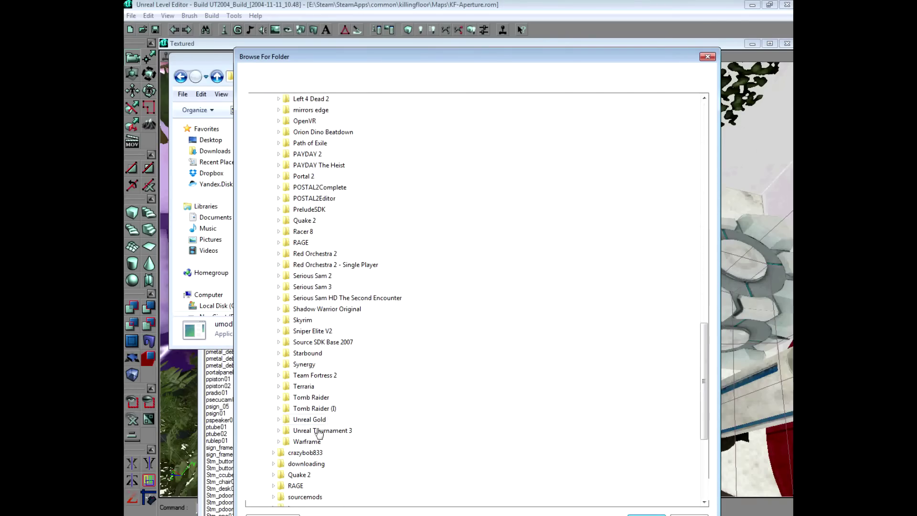
{"action": "left_click", "coordinate": [318, 210]}
{"action": "scroll", "coordinate": [320, 234], "scroll_direction": "up", "scroll_amount": 10}
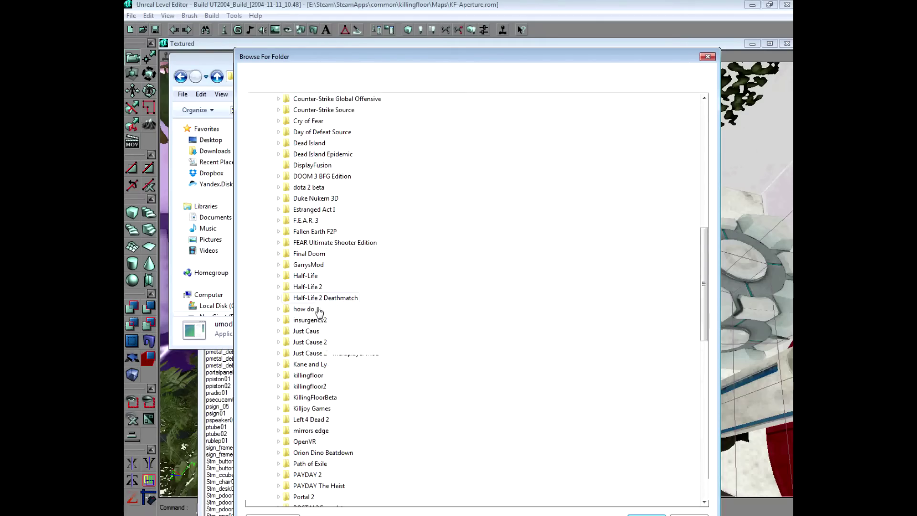
{"action": "left_click", "coordinate": [316, 376]}
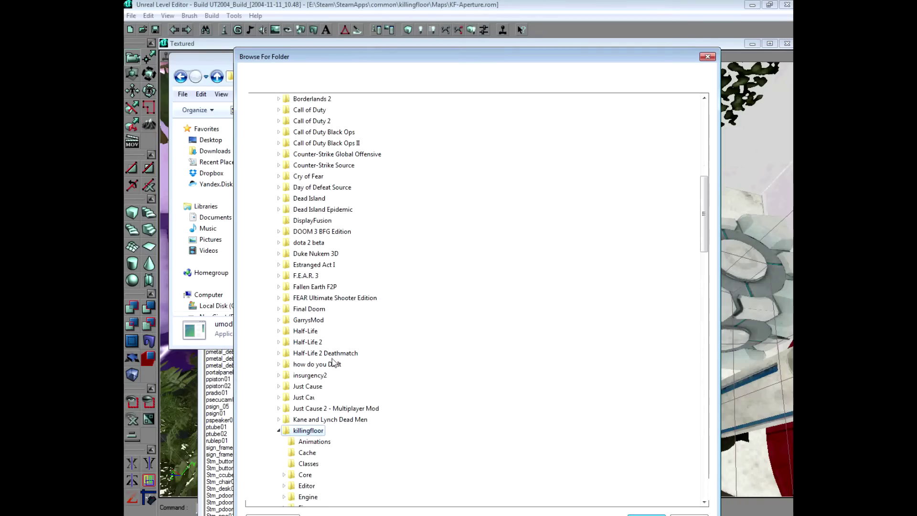
{"action": "scroll", "coordinate": [405, 320], "scroll_direction": "down", "scroll_amount": 4}
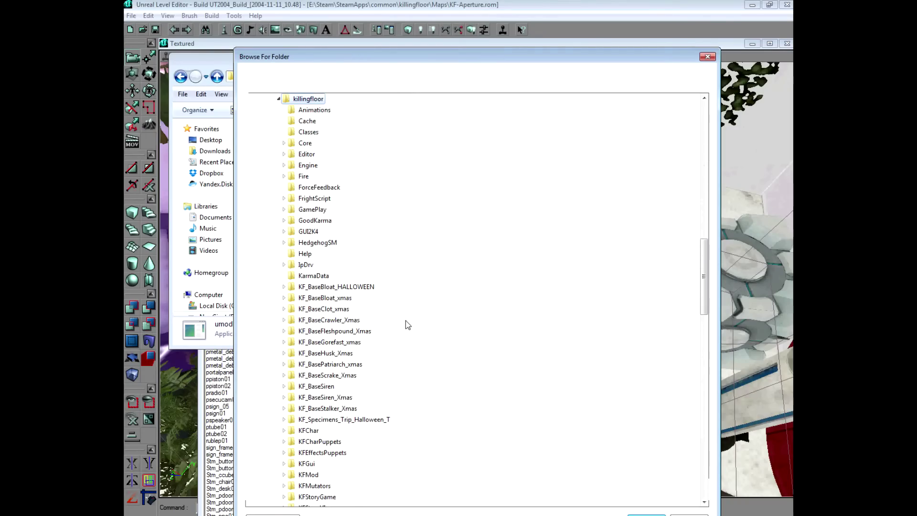
{"action": "scroll", "coordinate": [425, 251], "scroll_direction": "up", "scroll_amount": 1}
{"action": "scroll", "coordinate": [366, 294], "scroll_direction": "down", "scroll_amount": 4}
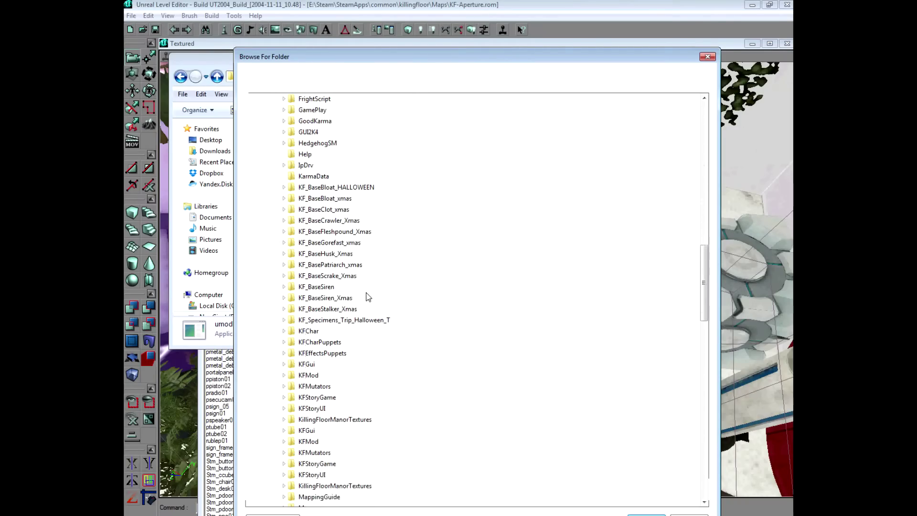
{"action": "scroll", "coordinate": [366, 350], "scroll_direction": "up", "scroll_amount": 4}
{"action": "scroll", "coordinate": [368, 319], "scroll_direction": "down", "scroll_amount": 2}
{"action": "scroll", "coordinate": [370, 321], "scroll_direction": "down", "scroll_amount": 7}
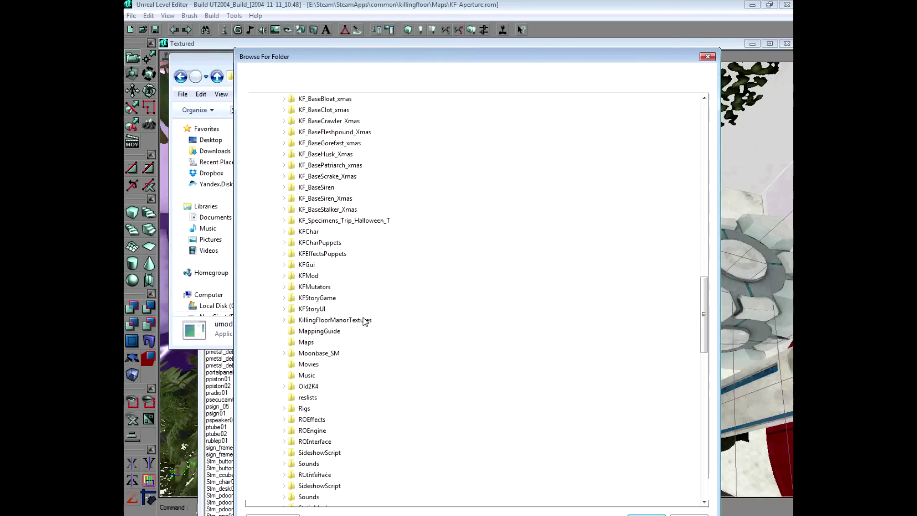
{"action": "double_click", "coordinate": [314, 409]}
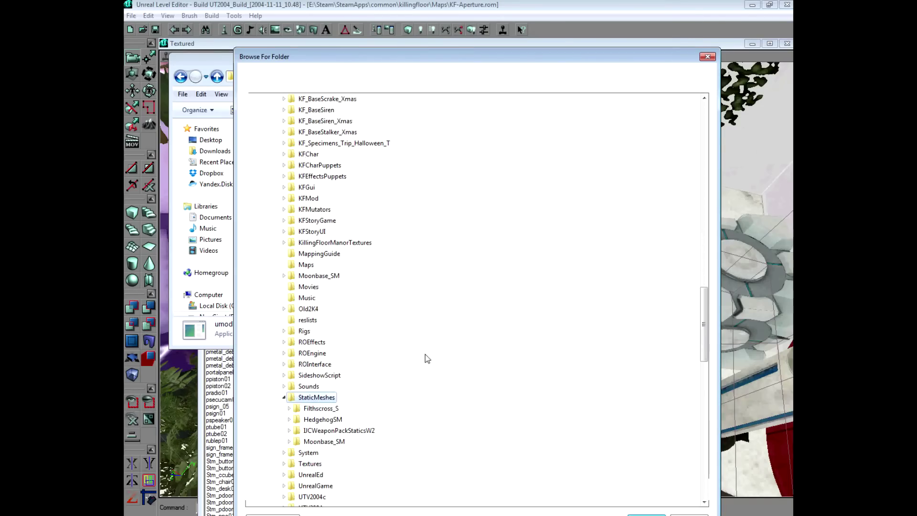
{"action": "scroll", "coordinate": [426, 358], "scroll_direction": "down", "scroll_amount": 4}
{"action": "left_click", "coordinate": [639, 514]}
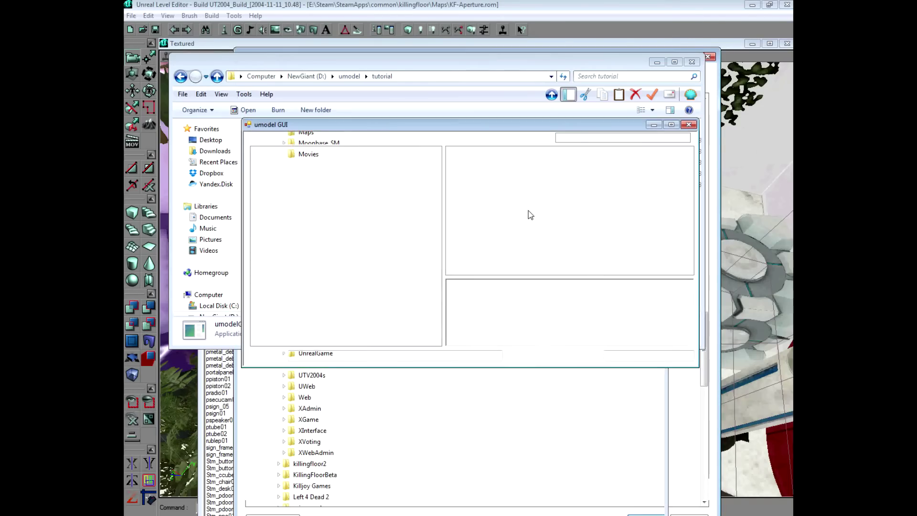
- Look through the StaticMeshes package list and check the wanted package's name in the Static Meshes browser of Unreal Level Editor
{"action": "scroll", "coordinate": [566, 210], "scroll_direction": "down", "scroll_amount": 7}
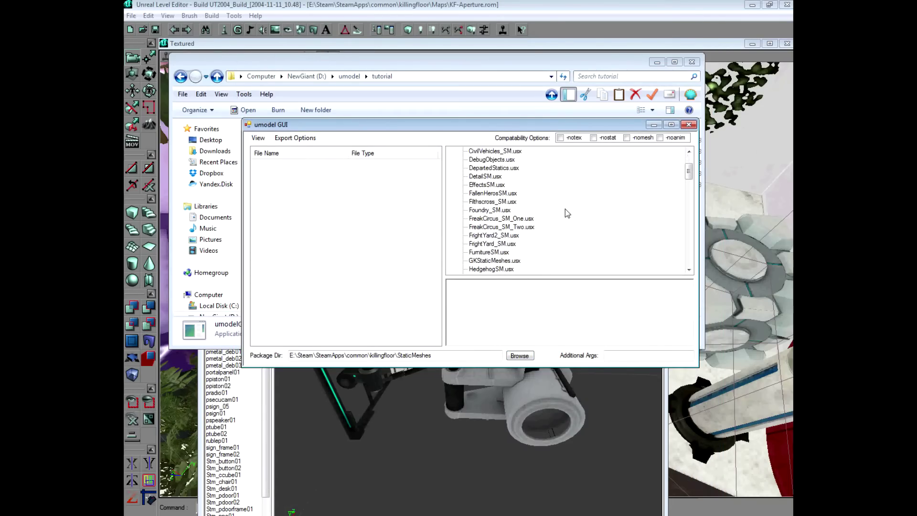
{"action": "scroll", "coordinate": [565, 209], "scroll_direction": "down", "scroll_amount": 10}
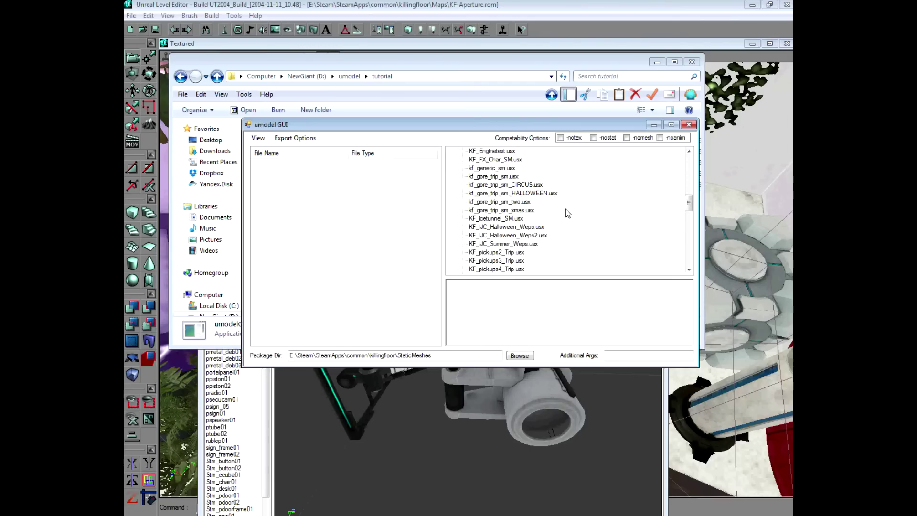
{"action": "scroll", "coordinate": [565, 209], "scroll_direction": "down", "scroll_amount": 7}
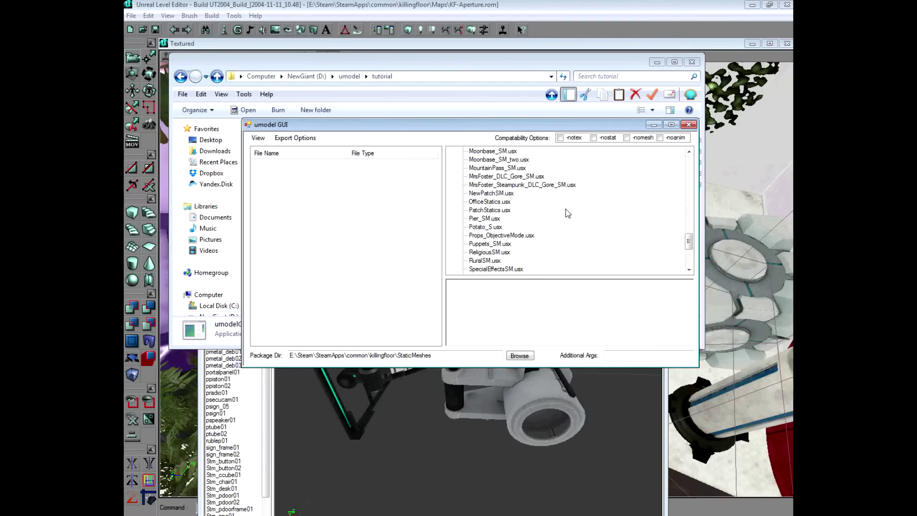
{"action": "scroll", "coordinate": [566, 209], "scroll_direction": "down", "scroll_amount": 3}
{"action": "scroll", "coordinate": [566, 210], "scroll_direction": "up", "scroll_amount": 2}
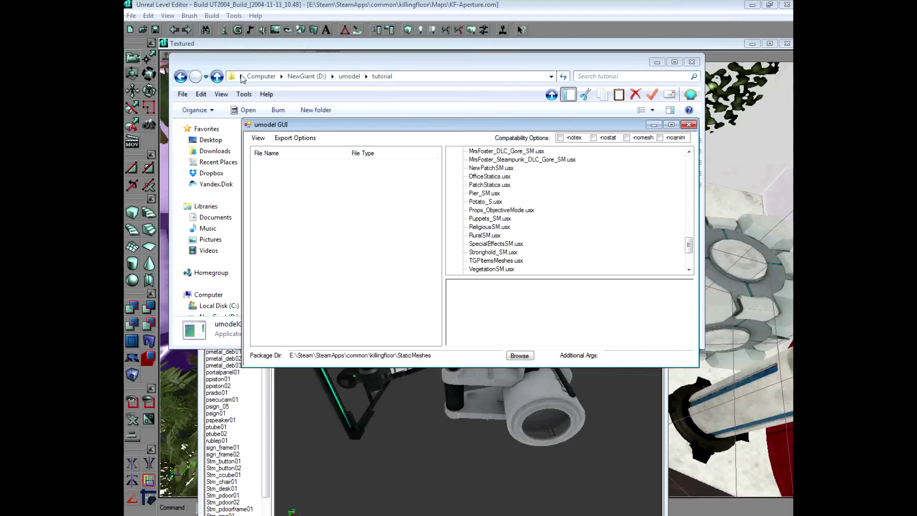
{"action": "left_click", "coordinate": [415, 475]}
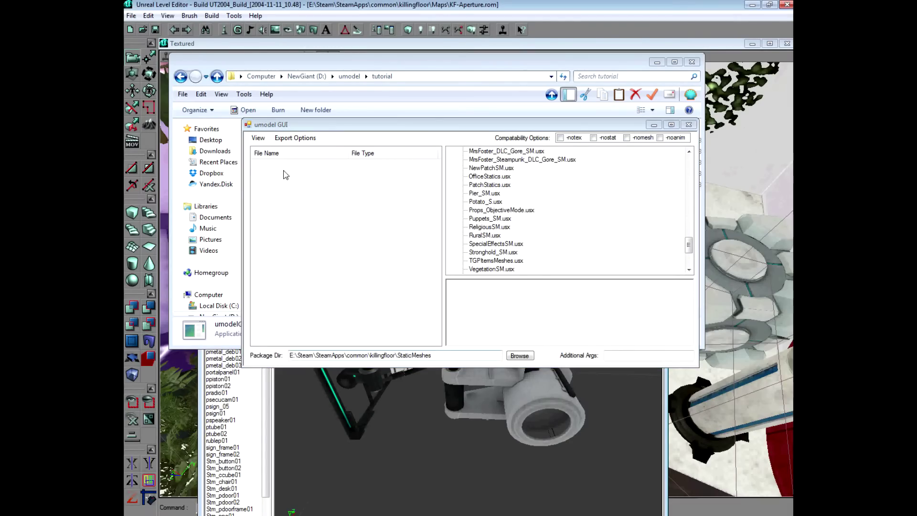
{"action": "left_click_drag", "start_coordinate": [280, 57], "coordinate": [268, 204]}
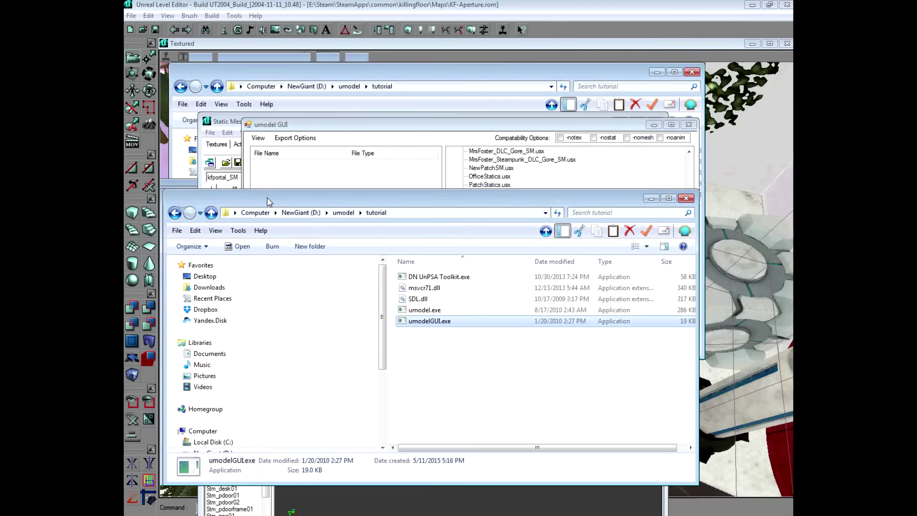
{"action": "left_click", "coordinate": [227, 114]}
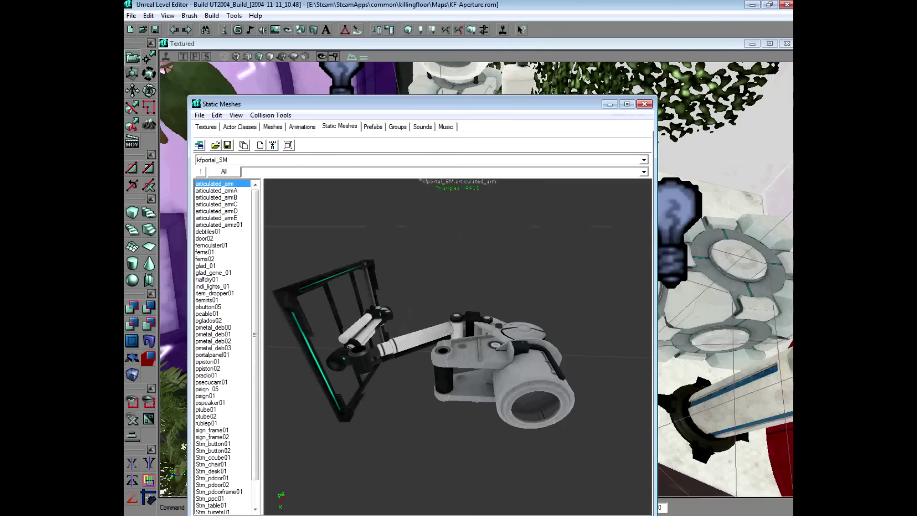
{"action": "key", "text": "alt+Tab"}
- Locate kfportal_SM.usx in the StaticMeshes package list and open its meshes in the Unreal Model Viewer
{"action": "left_click", "coordinate": [489, 193]}
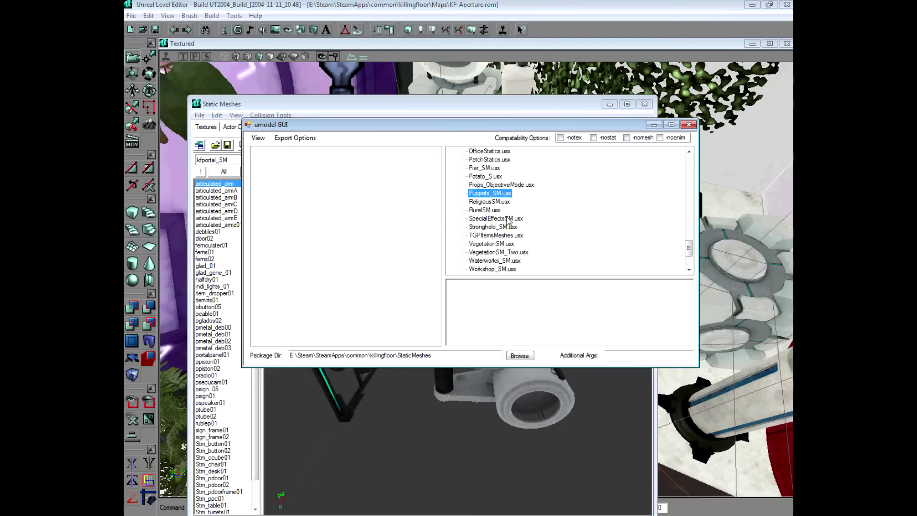
{"action": "scroll", "coordinate": [509, 220], "scroll_direction": "up", "scroll_amount": 6}
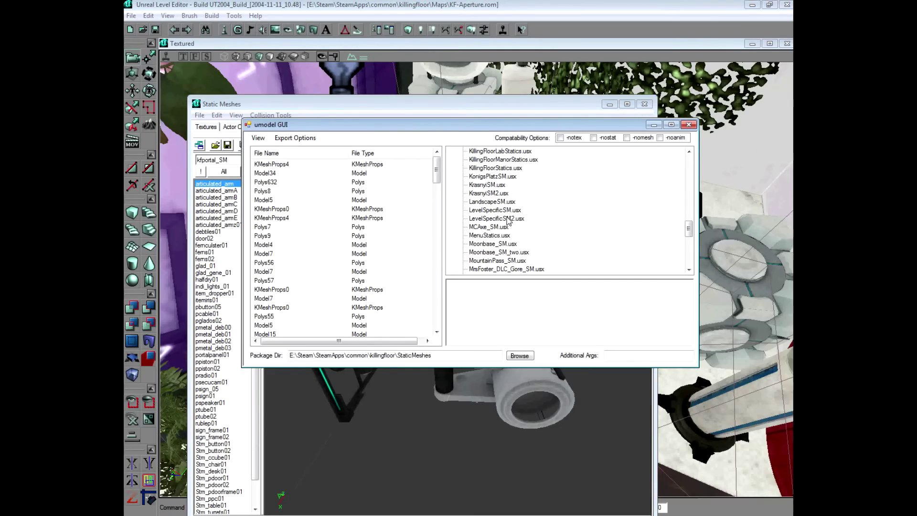
{"action": "left_click", "coordinate": [475, 169]}
{"action": "scroll", "coordinate": [482, 182], "scroll_direction": "up", "scroll_amount": 2}
{"action": "left_click", "coordinate": [487, 177]}
{"action": "scroll", "coordinate": [497, 191], "scroll_direction": "up", "scroll_amount": 3}
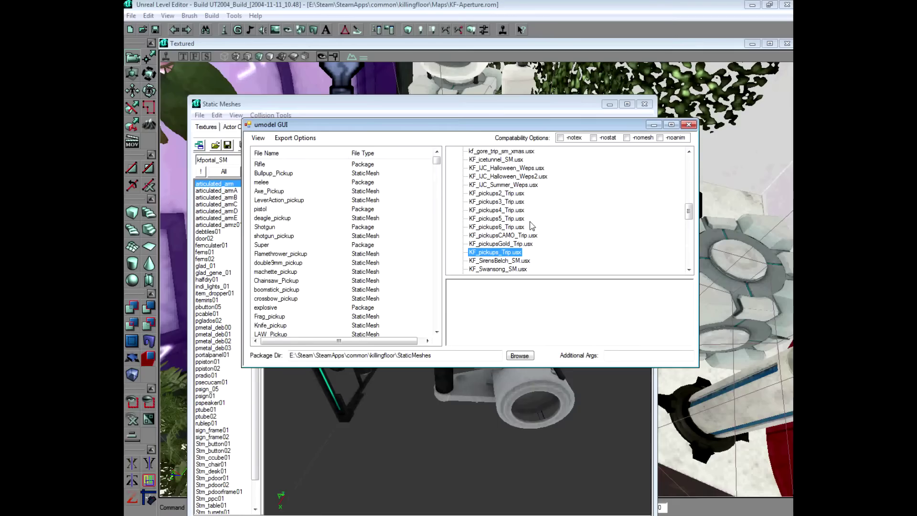
{"action": "scroll", "coordinate": [529, 222], "scroll_direction": "up", "scroll_amount": 4}
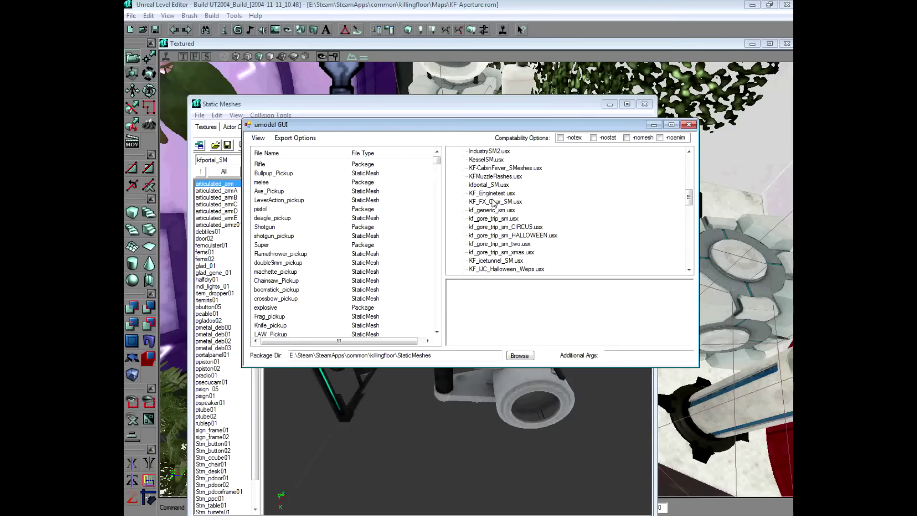
{"action": "left_click", "coordinate": [486, 186]}
{"action": "right_click", "coordinate": [487, 187]}
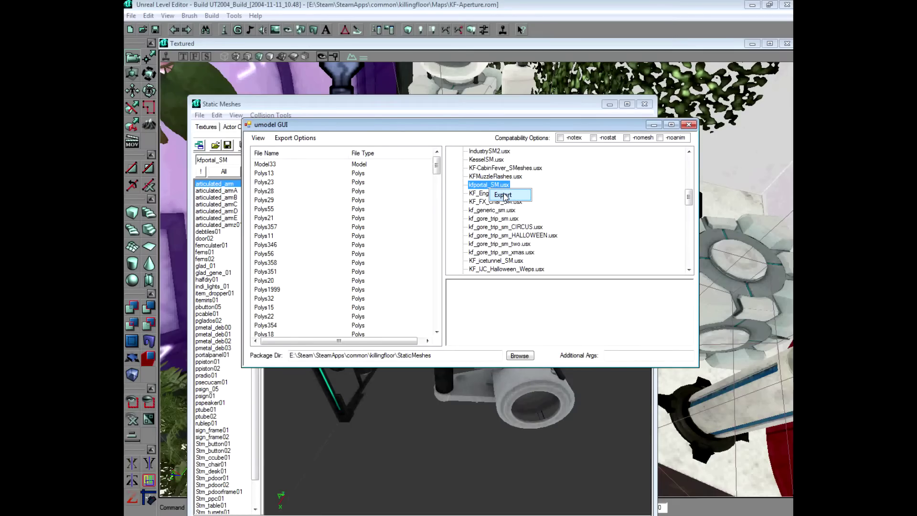
{"action": "left_click", "coordinate": [502, 194]}
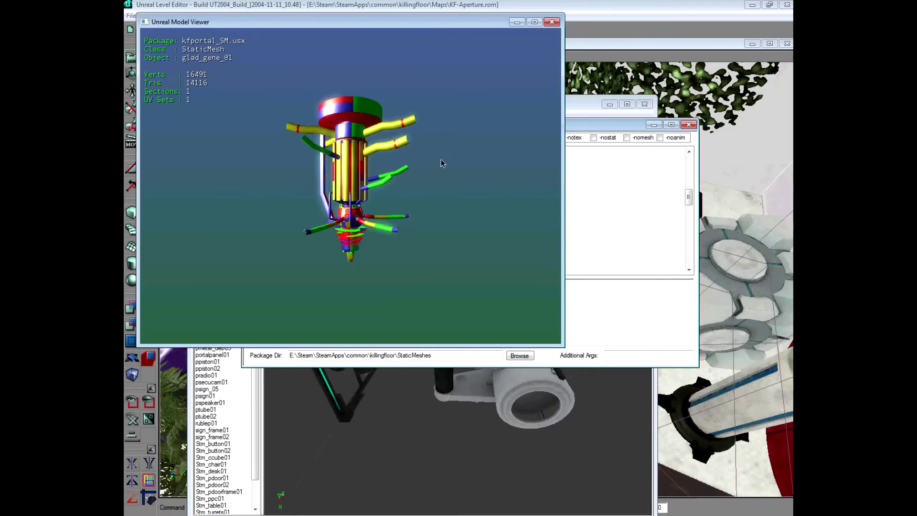
- Examine the package's meshes one after another in the Unreal Model Viewer, from glad_gene_01 to pspeaker01, and close the viewer
{"action": "left_click_drag", "start_coordinate": [442, 163], "coordinate": [403, 160]}
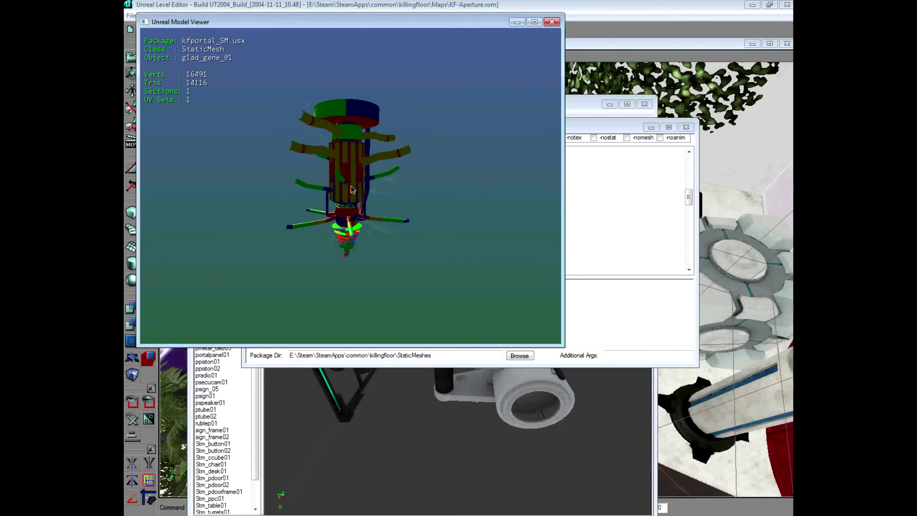
{"action": "key", "text": "Page_Down"}
{"action": "key", "text": "Page_Down"}
{"action": "key", "text": "Page_Down"}
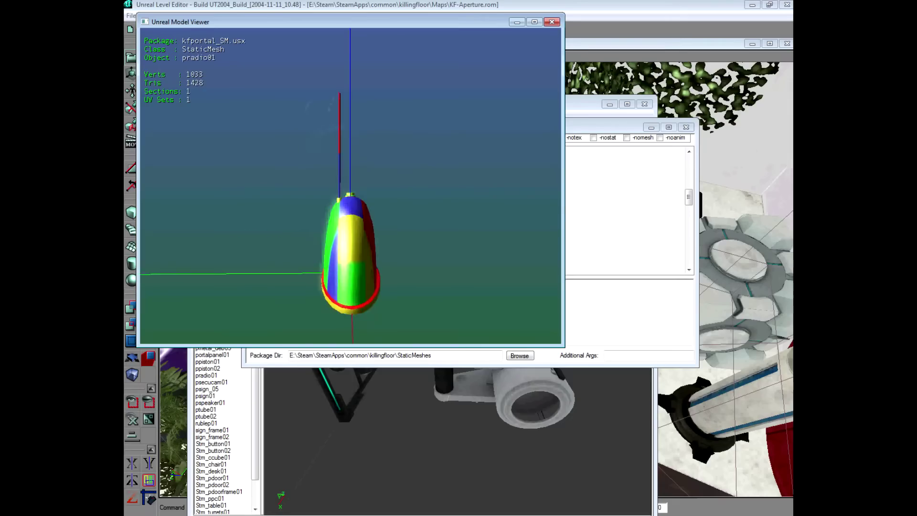
{"action": "key", "text": "Page_Down"}
{"action": "key", "text": "Page_Down"}
{"action": "key", "text": "Page_Down"}
{"action": "key", "text": "Page_Down"}
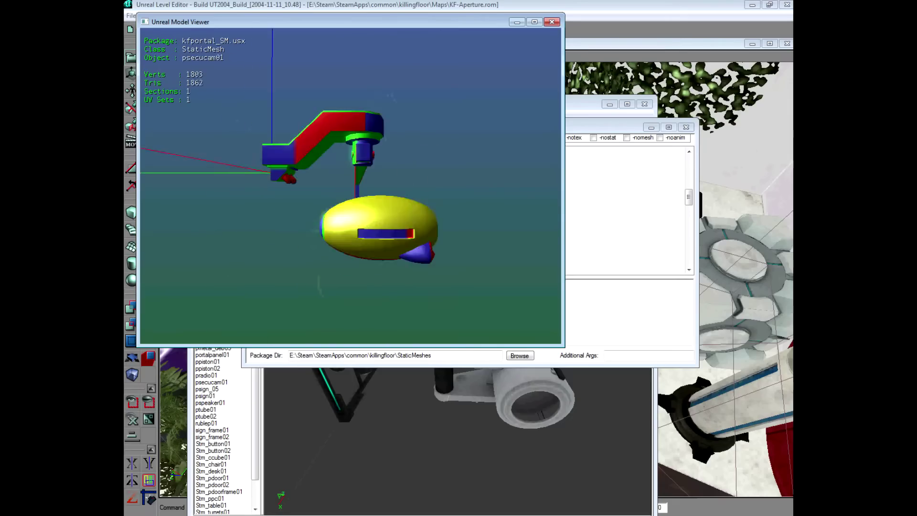
{"action": "key", "text": "Page_Down"}
{"action": "key", "text": "Page_Down"}
{"action": "key", "text": "Page_Down"}
{"action": "key", "text": "Page_Down"}
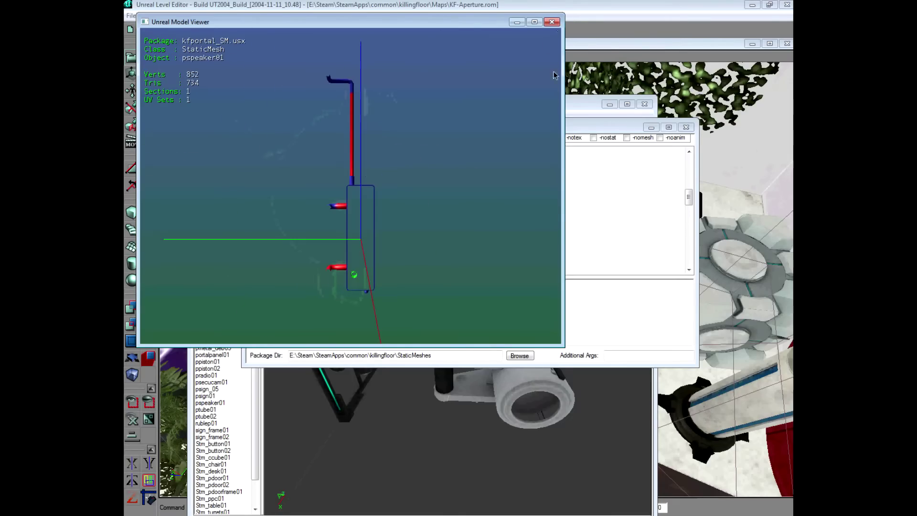
{"action": "left_click", "coordinate": [553, 22]}
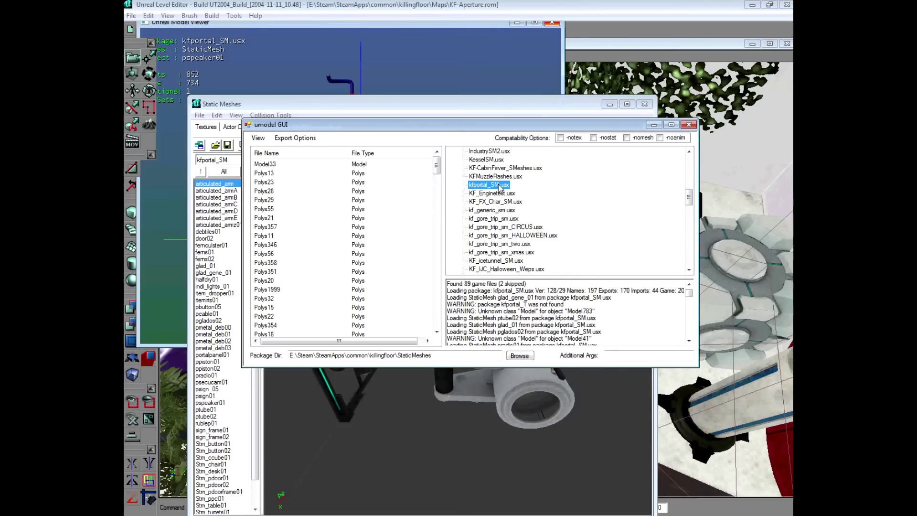
- Export the whole kfportal_SM.usx package and check the exported static meshes in the output log
{"action": "right_click", "coordinate": [500, 187]}
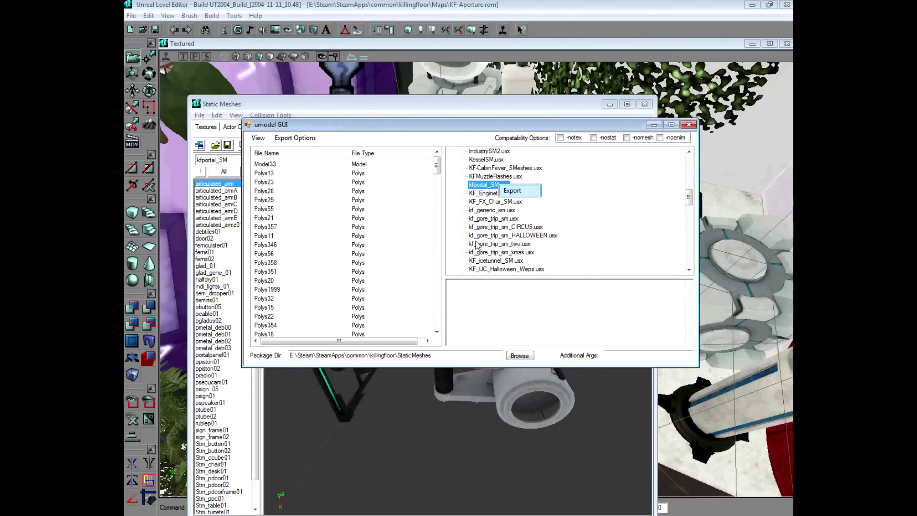
{"action": "left_click", "coordinate": [512, 190]}
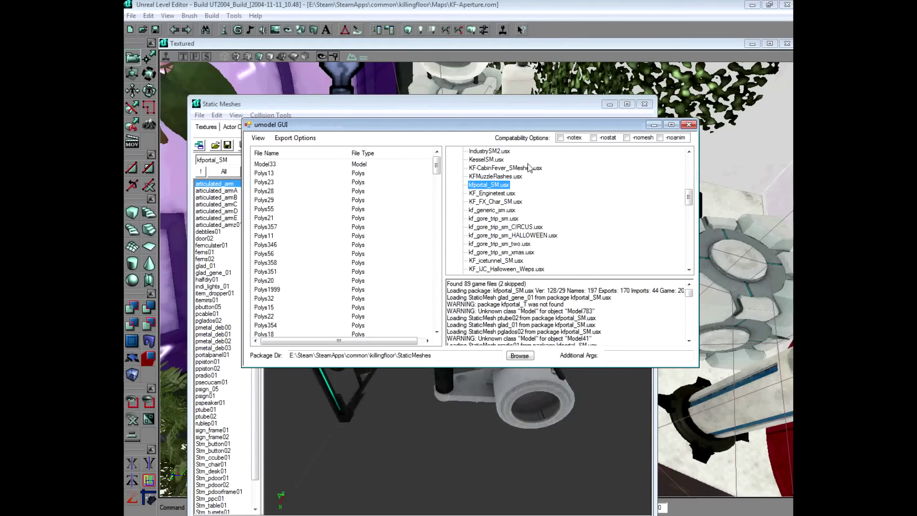
{"action": "left_click_drag", "start_coordinate": [532, 317], "coordinate": [577, 334]}
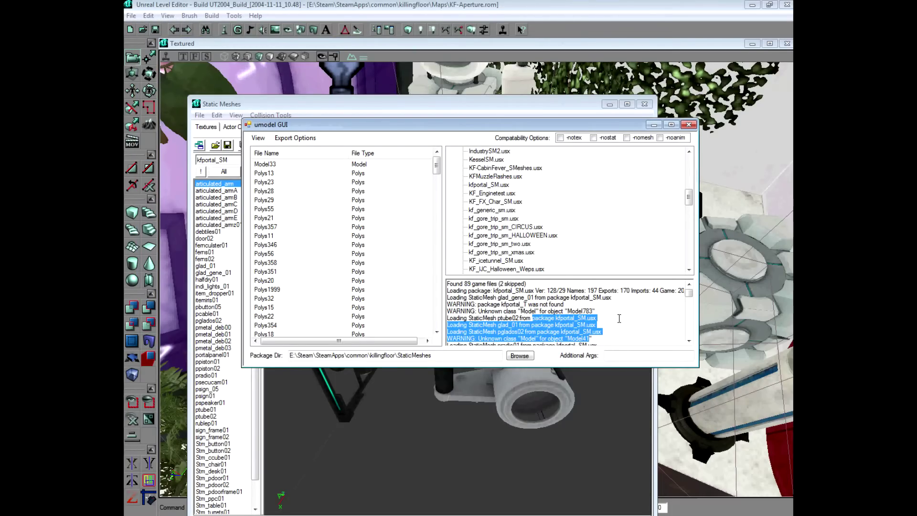
{"action": "left_click", "coordinate": [691, 325]}
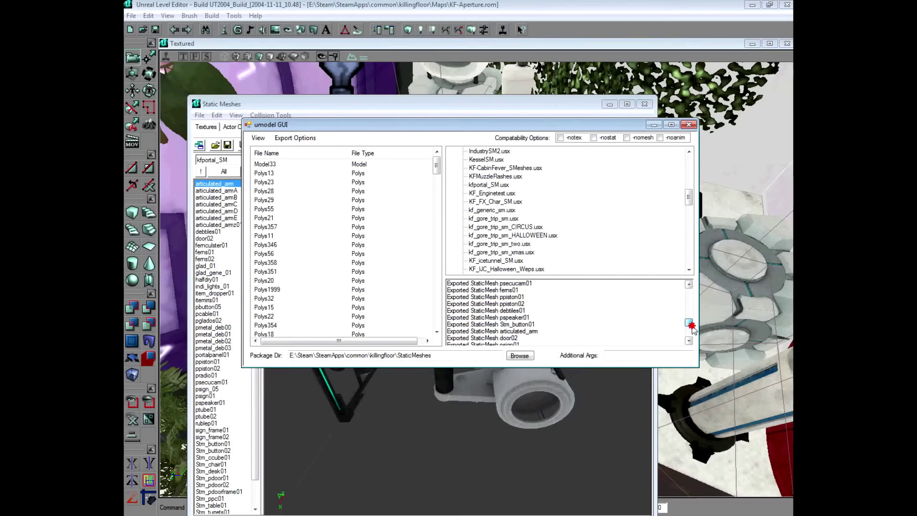
{"action": "left_click_drag", "start_coordinate": [693, 329], "coordinate": [692, 335]}
- Switch to Unreal Level Editor's Static Meshes browser and expand the first Materials entry of articulated_arm to check which texture package it uses
{"action": "left_click", "coordinate": [256, 108]}
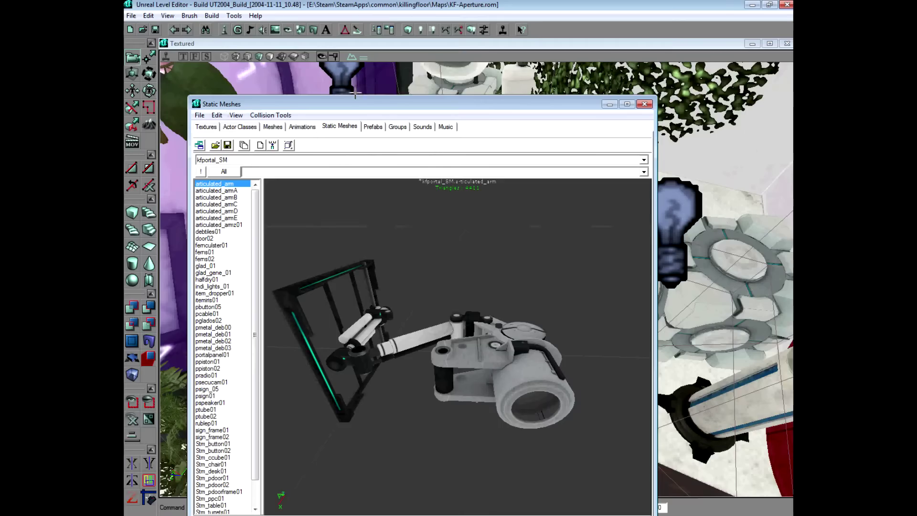
{"action": "left_click_drag", "start_coordinate": [355, 98], "coordinate": [365, 57]}
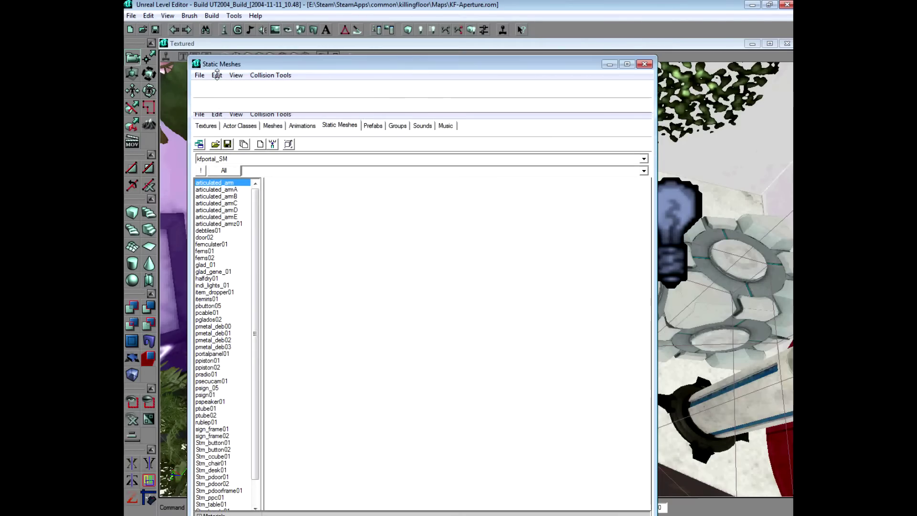
{"action": "left_click", "coordinate": [217, 75]}
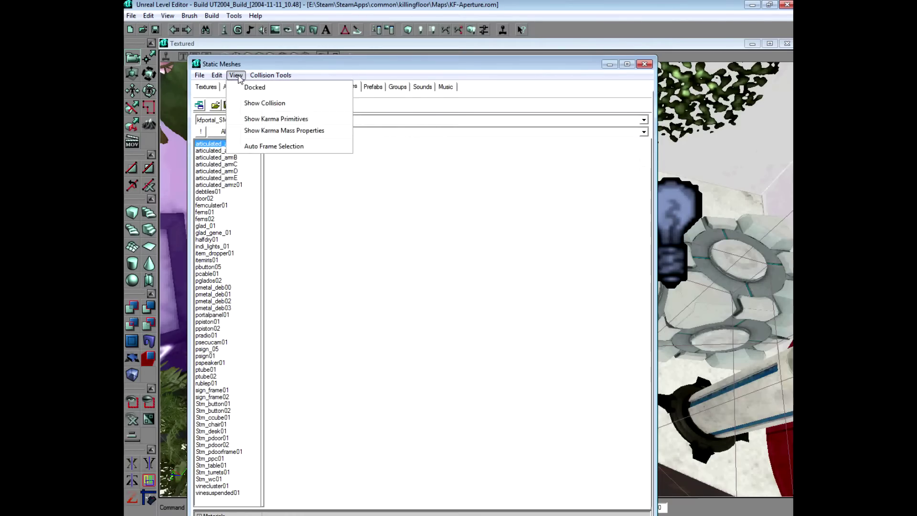
{"action": "left_click", "coordinate": [241, 65]}
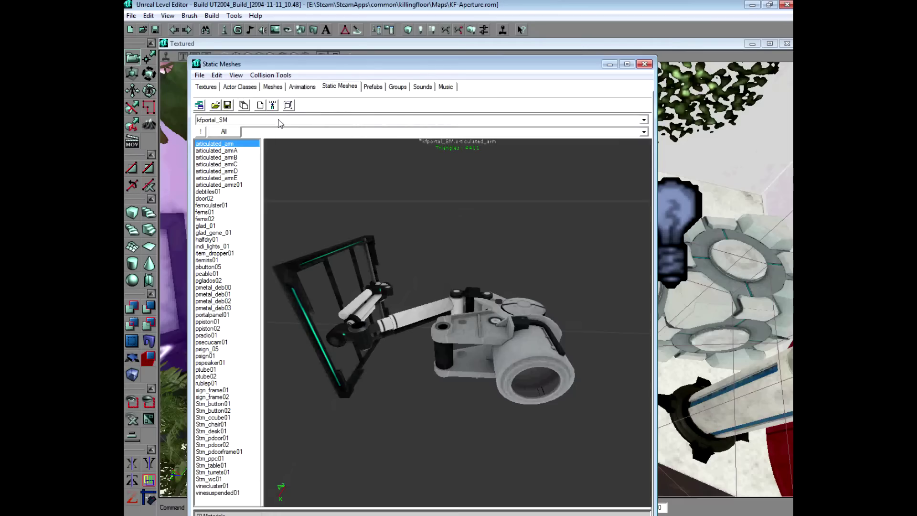
{"action": "left_click", "coordinate": [217, 76]}
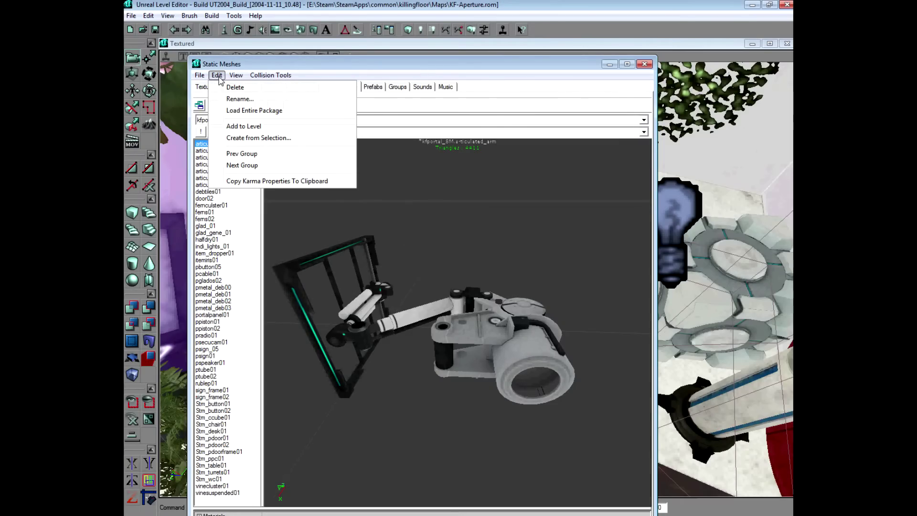
{"action": "mouse_move", "coordinate": [203, 78]}
{"action": "mouse_move", "coordinate": [261, 77]}
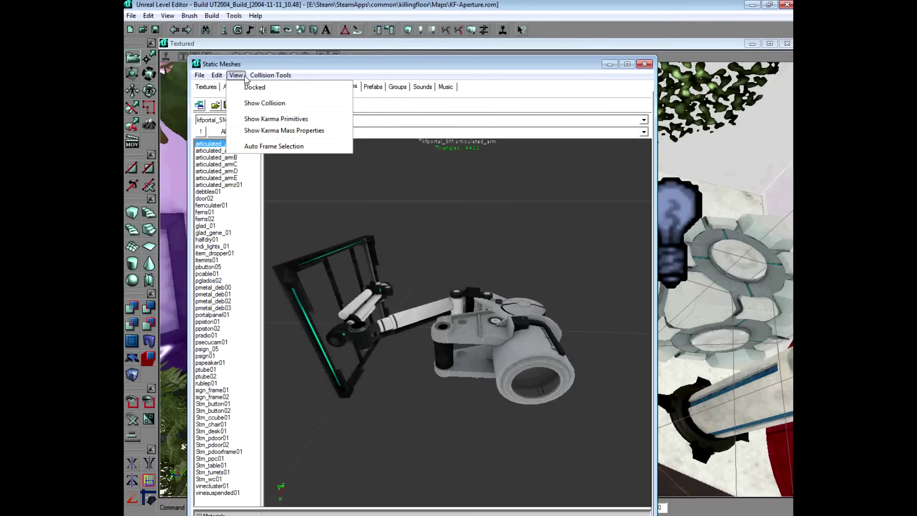
{"action": "mouse_move", "coordinate": [295, 79]}
{"action": "left_click", "coordinate": [352, 63]}
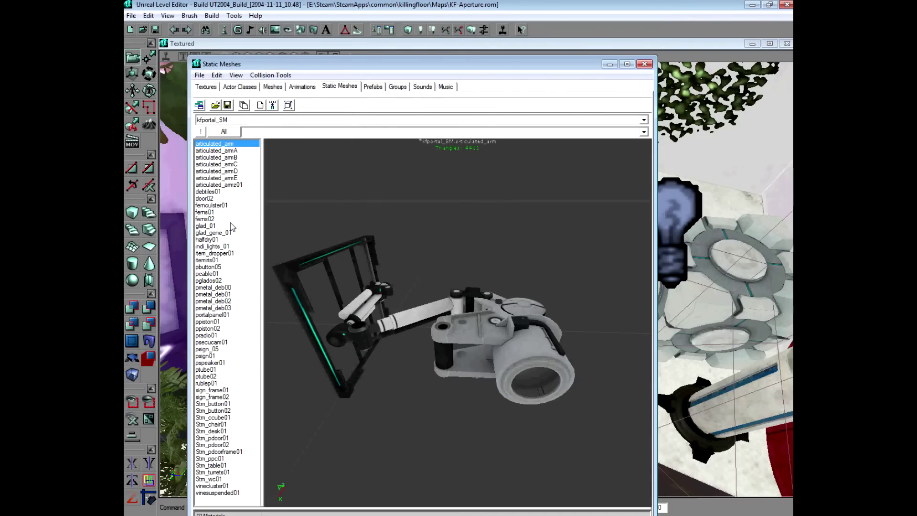
{"action": "left_click_drag", "start_coordinate": [398, 57], "coordinate": [386, 39]}
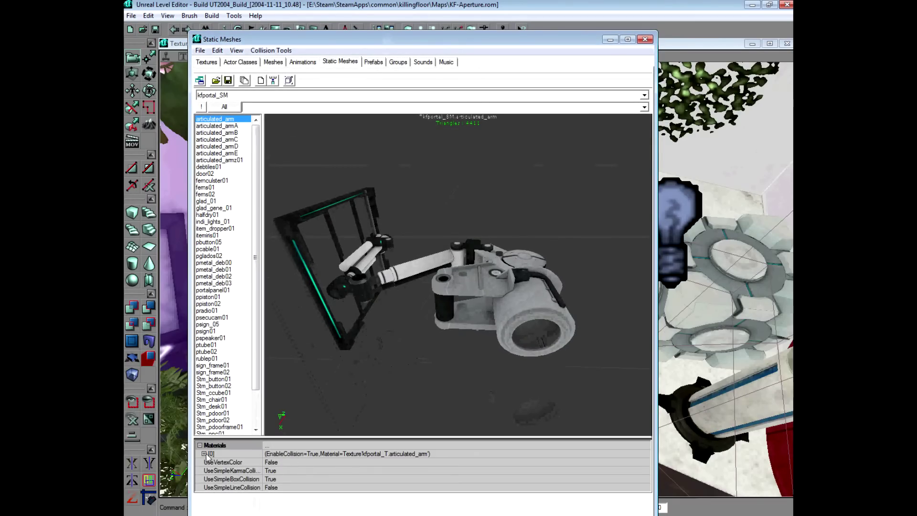
{"action": "left_click", "coordinate": [204, 454]}
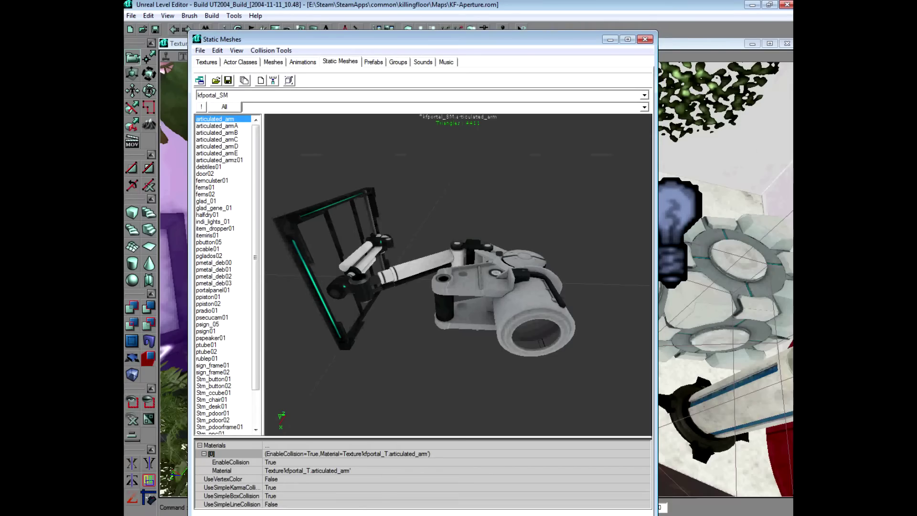
- Return to umodel GUI and set the package directory to the Textures folder inside killingfloor
{"action": "key", "text": "alt+Tab"}
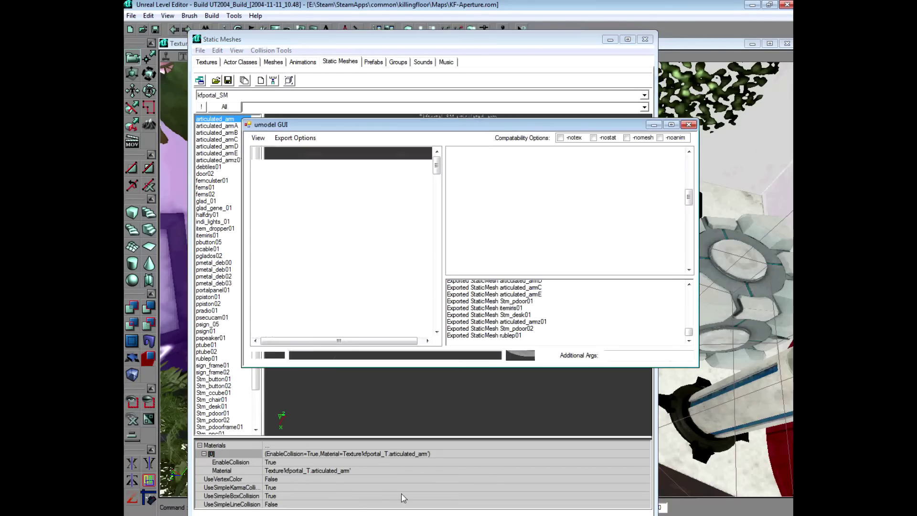
{"action": "scroll", "coordinate": [526, 197], "scroll_direction": "up", "scroll_amount": 4}
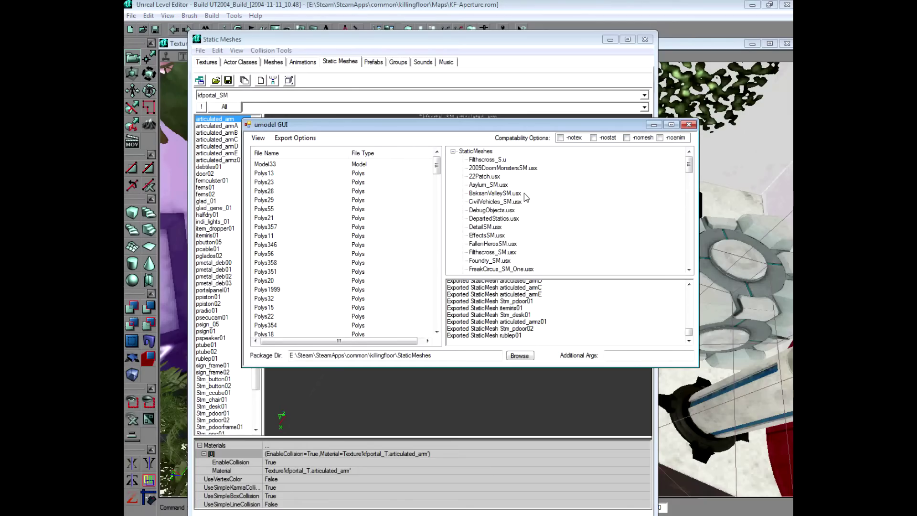
{"action": "left_click", "coordinate": [520, 355]}
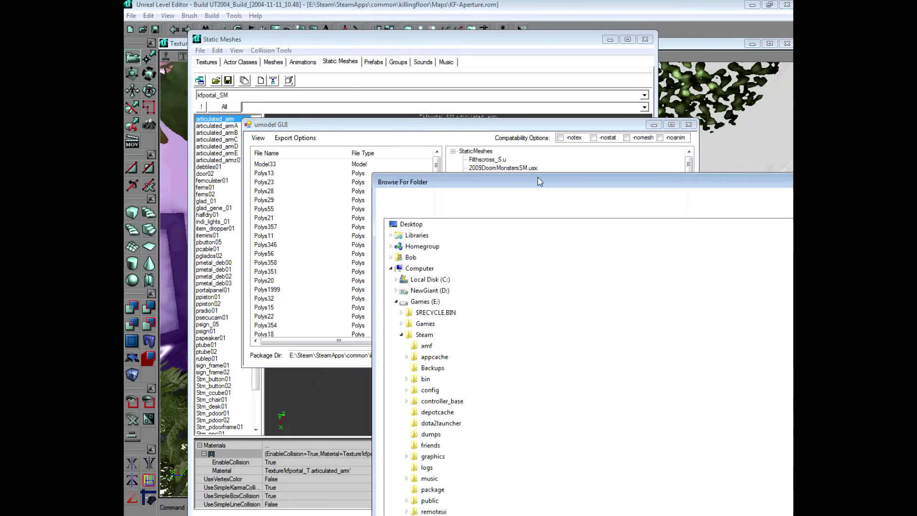
{"action": "left_click_drag", "start_coordinate": [540, 181], "coordinate": [429, 66]}
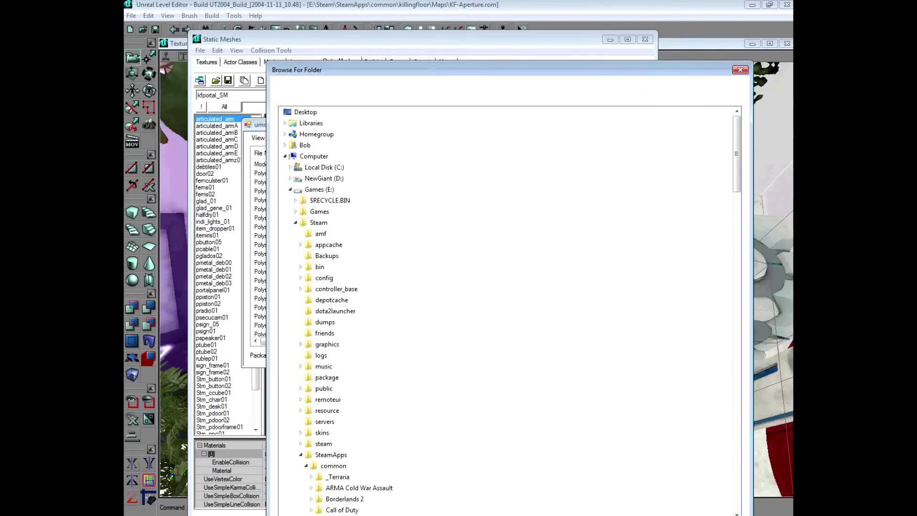
{"action": "left_click_drag", "start_coordinate": [739, 181], "coordinate": [739, 383]}
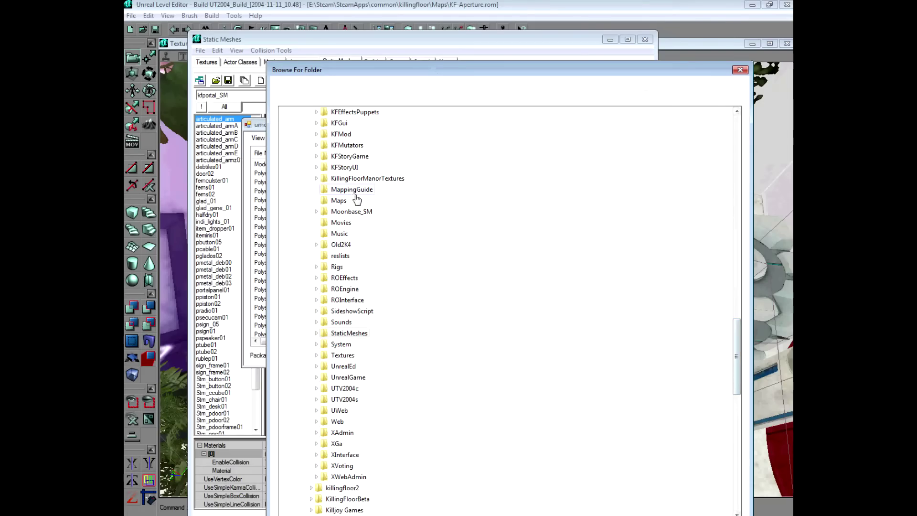
{"action": "left_click", "coordinate": [336, 357]}
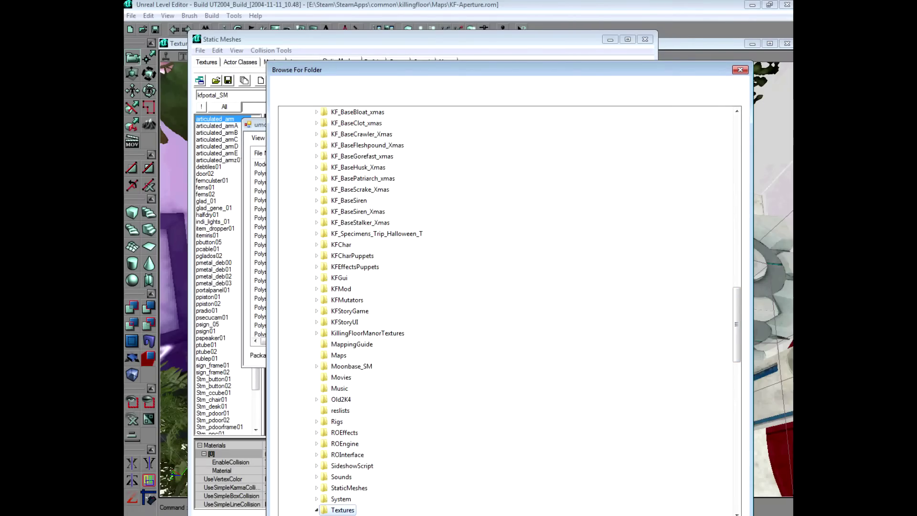
{"action": "left_click_drag", "start_coordinate": [597, 72], "coordinate": [590, 26]}
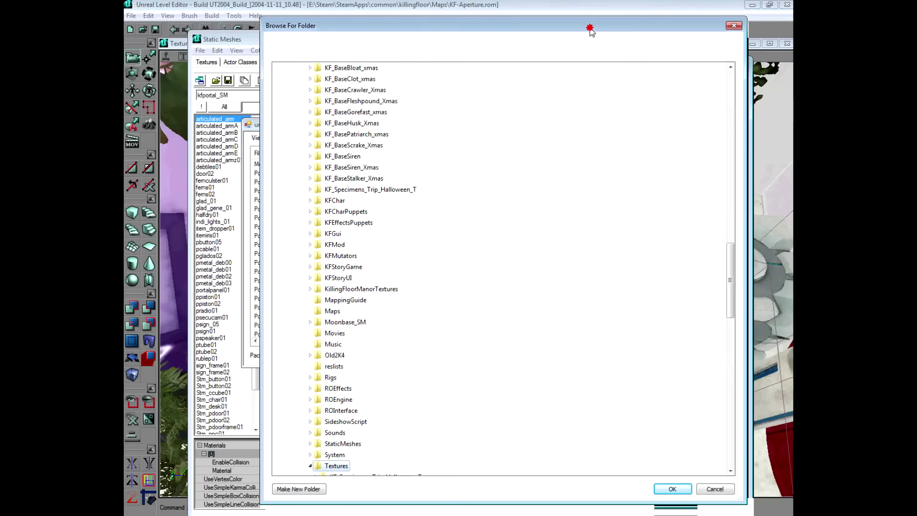
{"action": "left_click", "coordinate": [673, 488]}
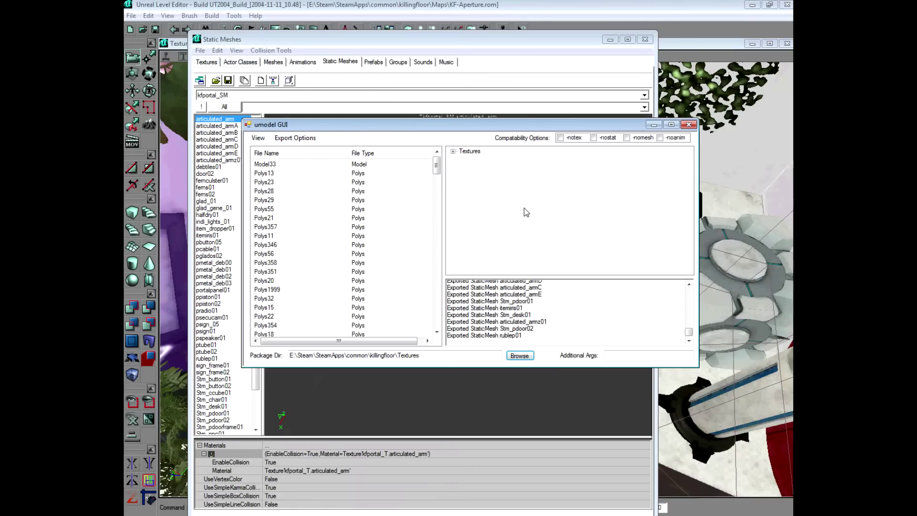
- Find kfportal_T.utx in the Textures folder tree and export the whole package
{"action": "left_click", "coordinate": [453, 152]}
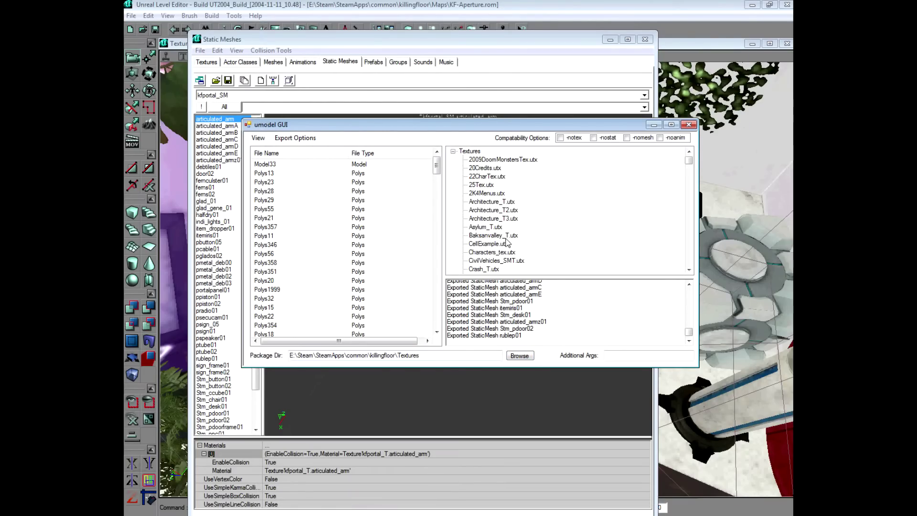
{"action": "scroll", "coordinate": [528, 252], "scroll_direction": "down", "scroll_amount": 10}
{"action": "scroll", "coordinate": [529, 252], "scroll_direction": "down", "scroll_amount": 10}
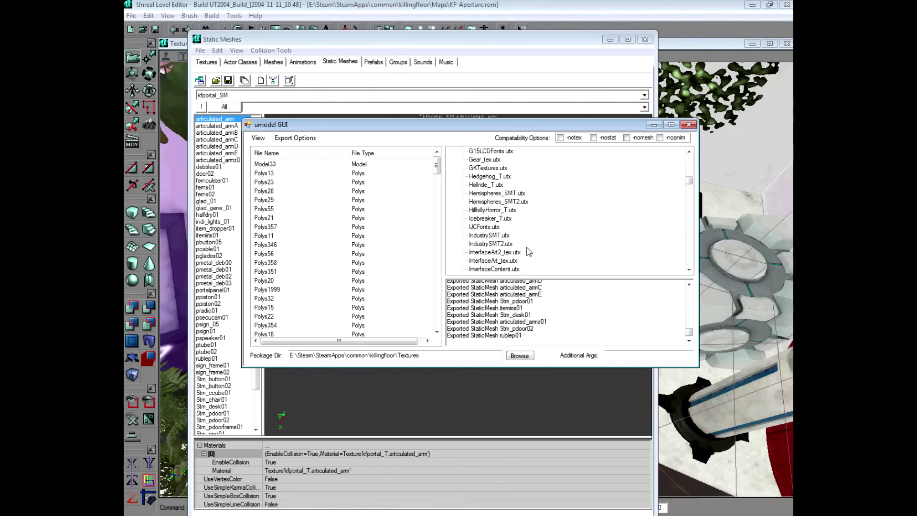
{"action": "left_click", "coordinate": [488, 219]}
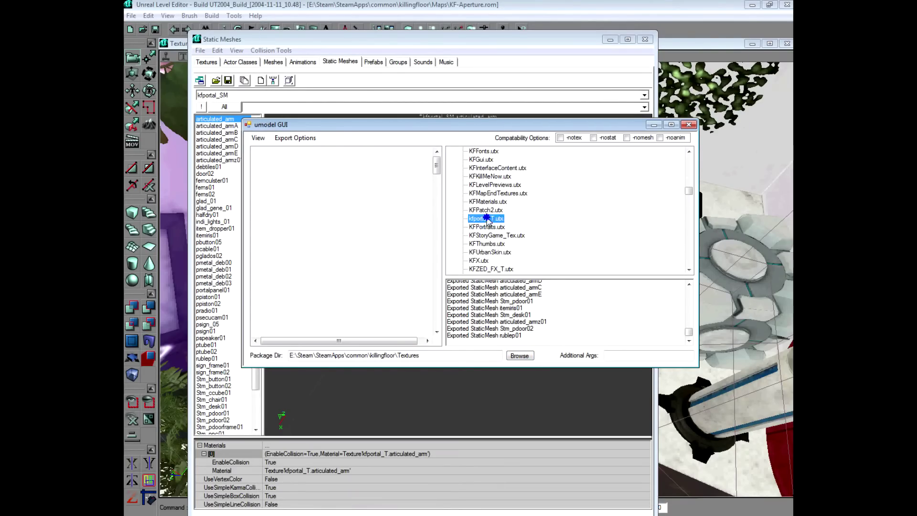
{"action": "right_click", "coordinate": [488, 219]}
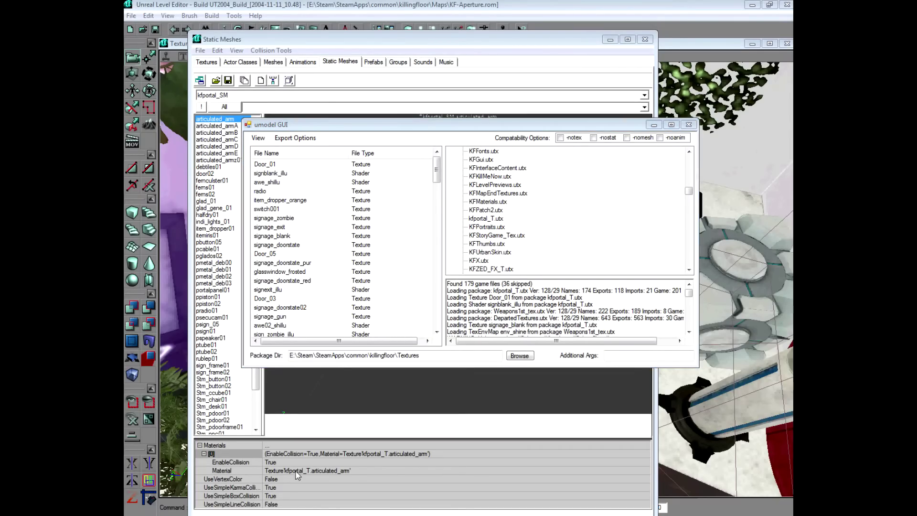
- Switch to the Windows Explorer tutorial folder, open kfportal_SM\StaticMesh and select the exported articulated_arm.pskx
{"action": "left_click", "coordinate": [422, 454]}
{"action": "key", "text": "alt+Tab"}
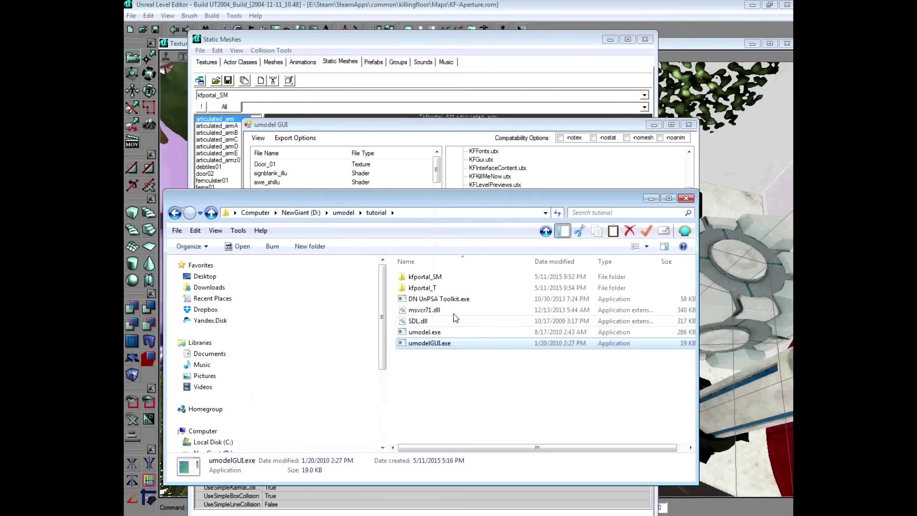
{"action": "double_click", "coordinate": [431, 277]}
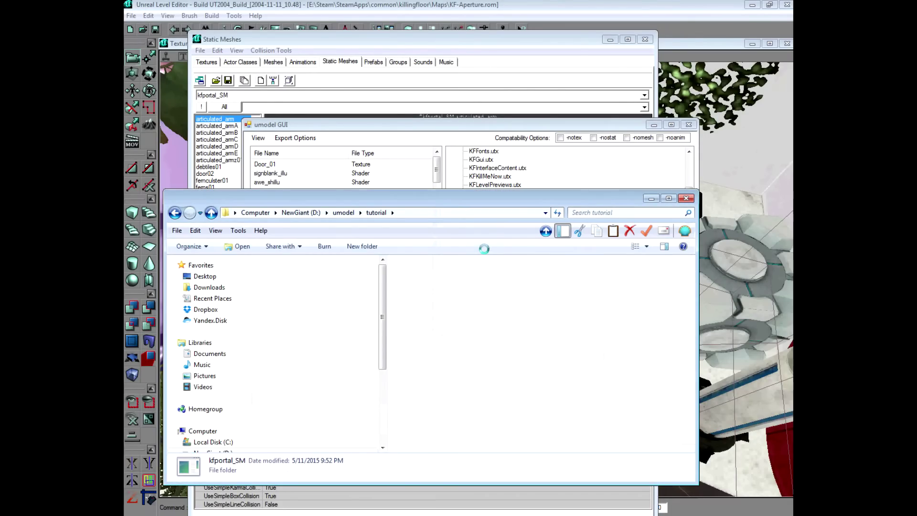
{"action": "double_click", "coordinate": [429, 276]}
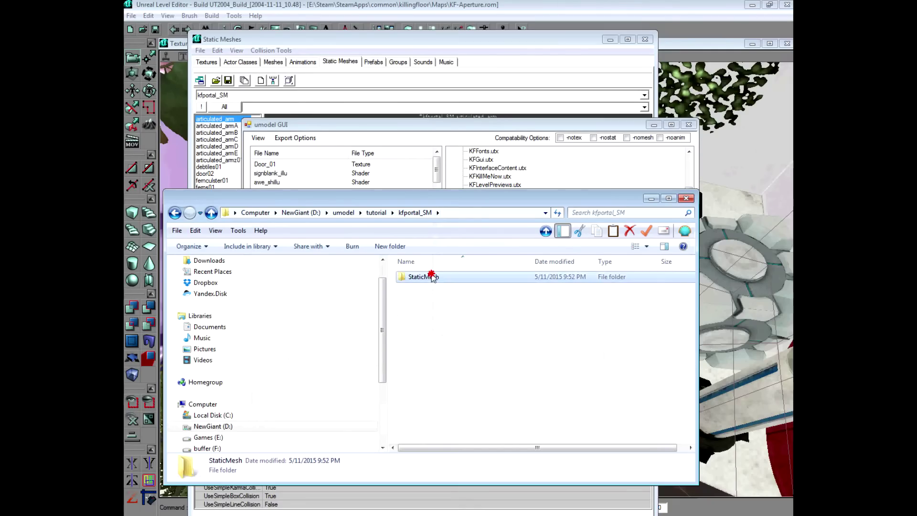
{"action": "left_click_drag", "start_coordinate": [484, 206], "coordinate": [483, 147]}
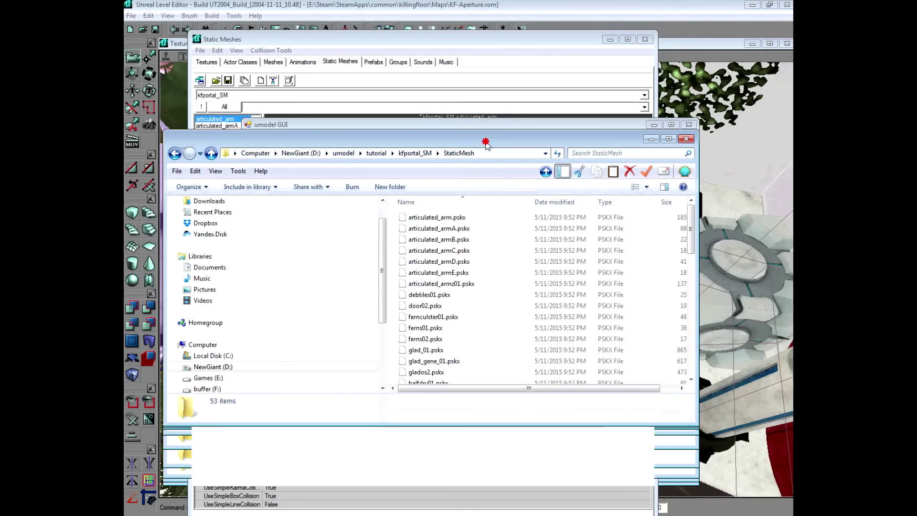
{"action": "left_click", "coordinate": [448, 218]}
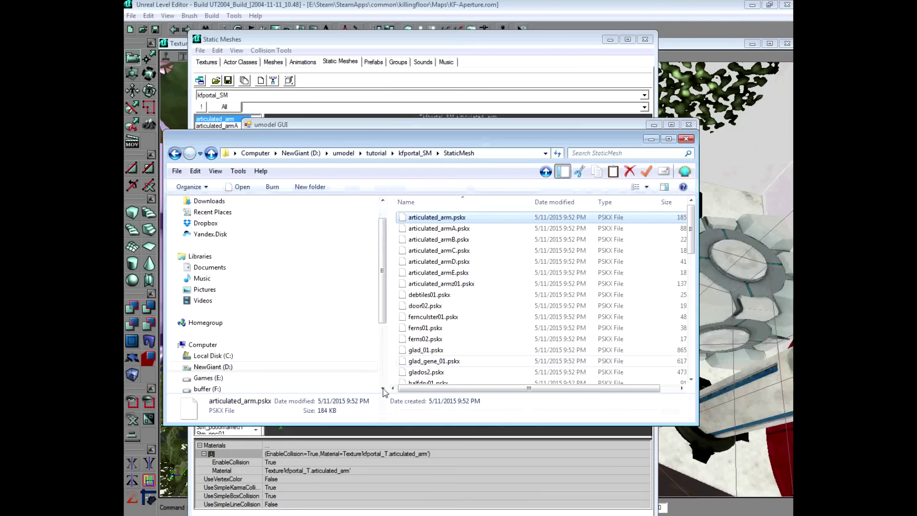
- Launch MilkShape 3D 1.8.4 from the installed programs and move the Explorer window out of the way
{"action": "key", "text": "super"}
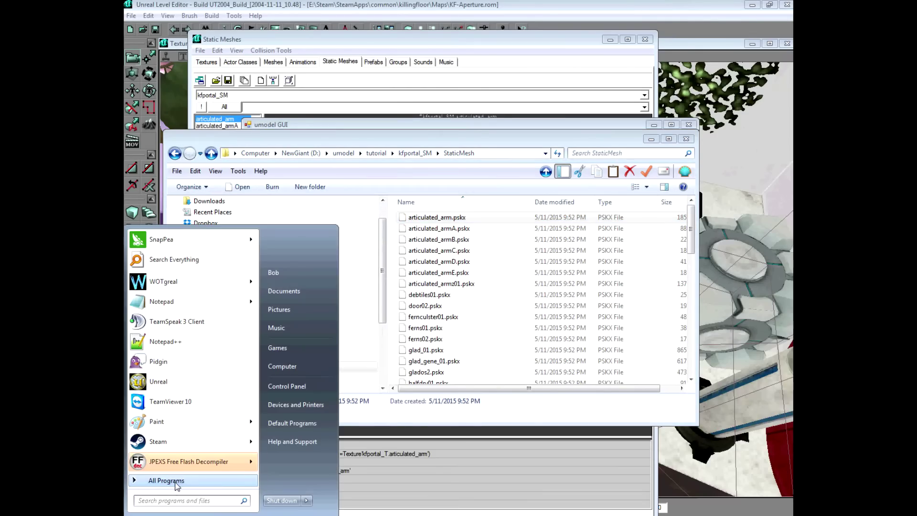
{"action": "left_click", "coordinate": [164, 479]}
{"action": "scroll", "coordinate": [214, 374], "scroll_direction": "down", "scroll_amount": 5}
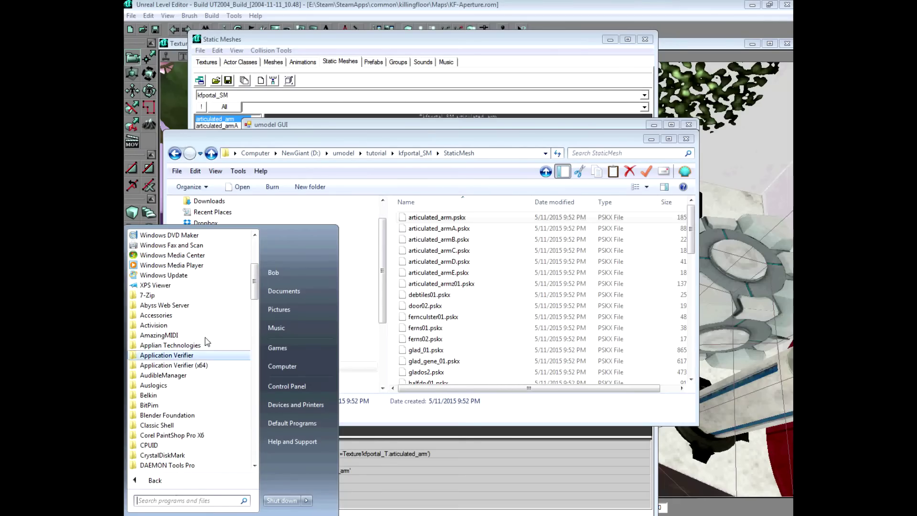
{"action": "scroll", "coordinate": [204, 383], "scroll_direction": "up", "scroll_amount": 1}
{"action": "scroll", "coordinate": [205, 385], "scroll_direction": "down", "scroll_amount": 11}
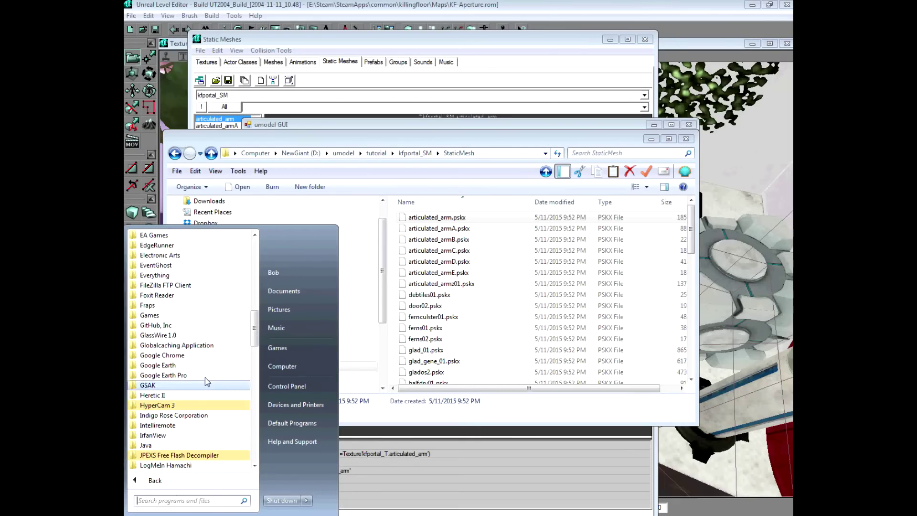
{"action": "scroll", "coordinate": [199, 337], "scroll_direction": "down", "scroll_amount": 3}
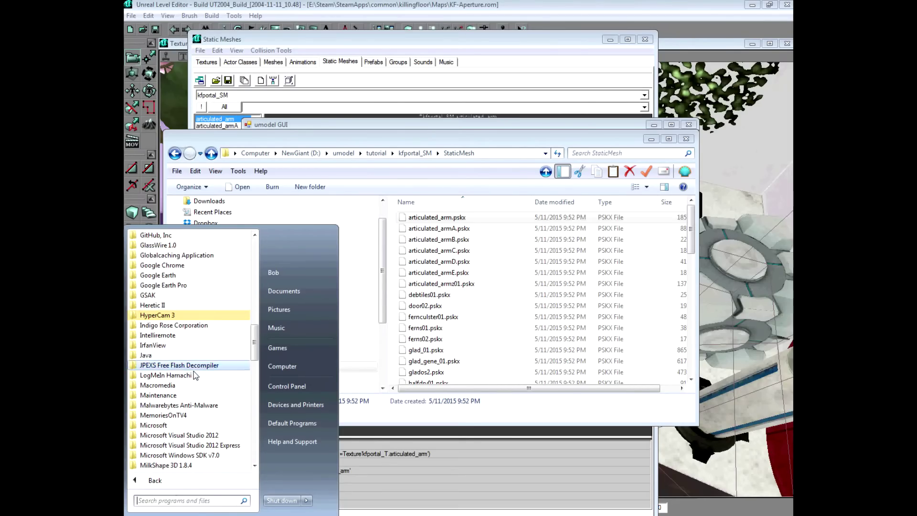
{"action": "scroll", "coordinate": [203, 432], "scroll_direction": "down", "scroll_amount": 1}
{"action": "scroll", "coordinate": [202, 432], "scroll_direction": "down", "scroll_amount": 1}
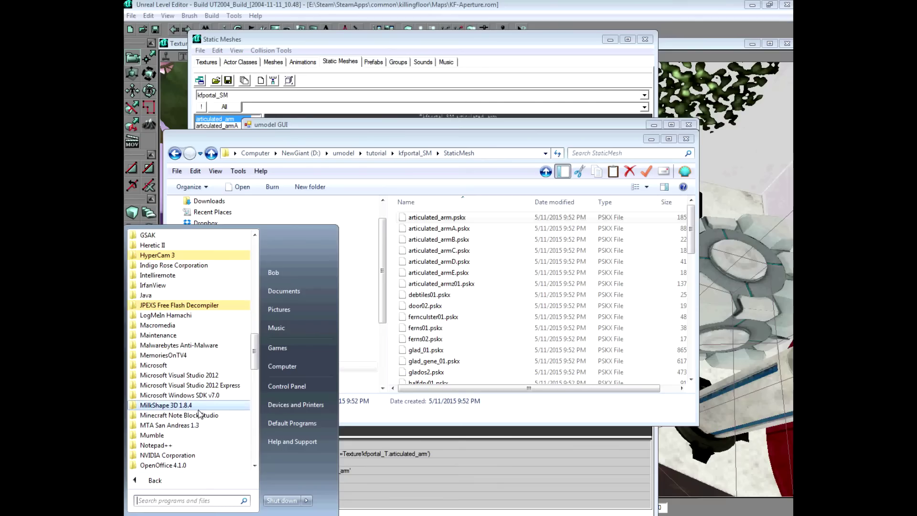
{"action": "left_click", "coordinate": [199, 408]}
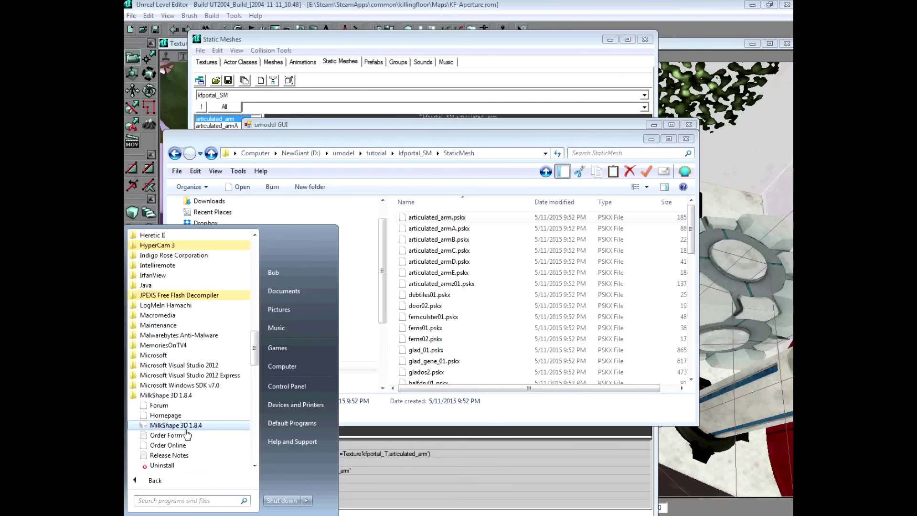
{"action": "left_click", "coordinate": [186, 431]}
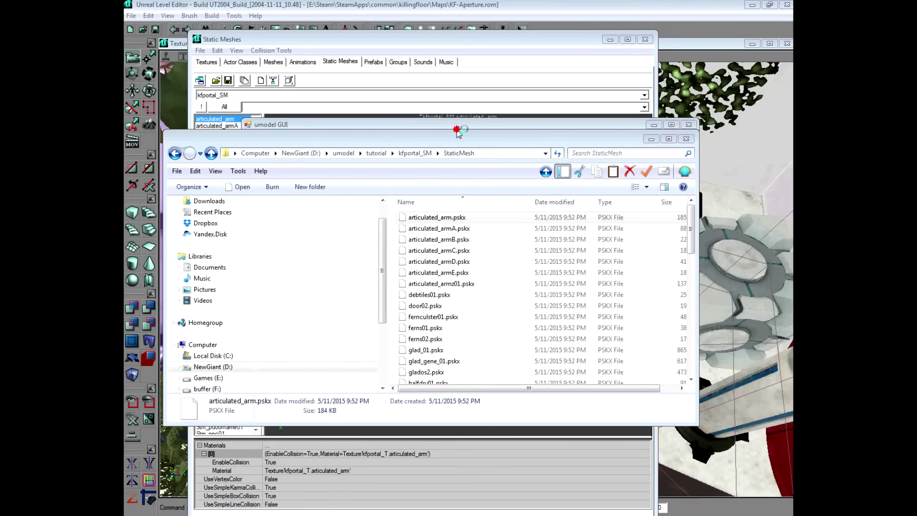
{"action": "left_click_drag", "start_coordinate": [456, 139], "coordinate": [461, 118]}
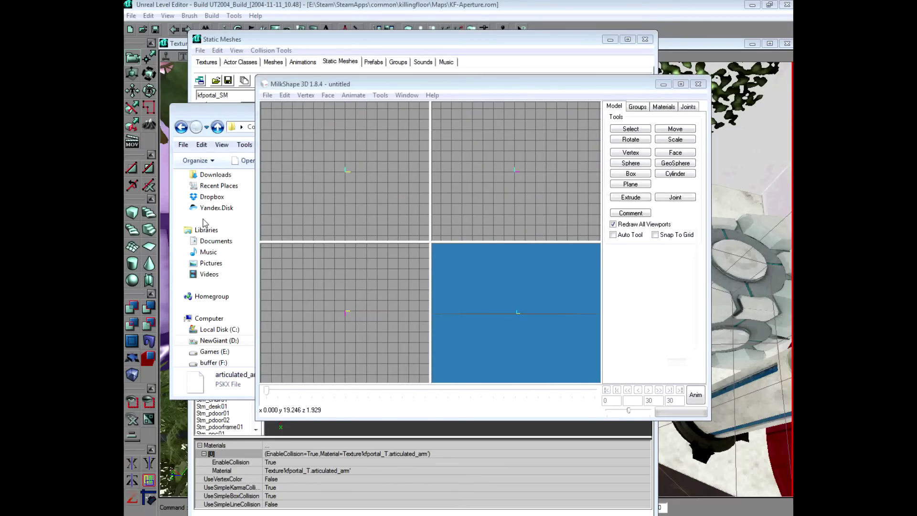
- Start an Unreal/UT PSK/PSA import and browse to the umodel\tutorial\kfportal_SM\StaticMesh folder
{"action": "left_click", "coordinate": [268, 95]}
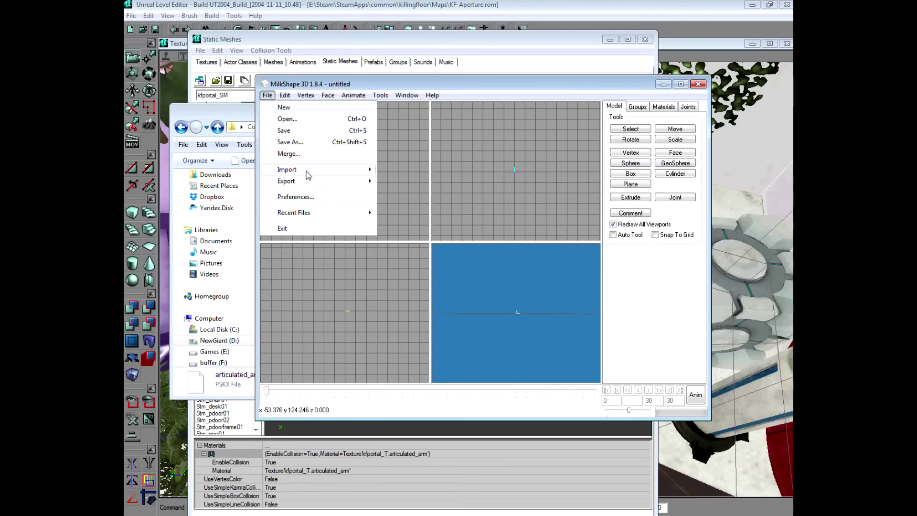
{"action": "mouse_move", "coordinate": [306, 171]}
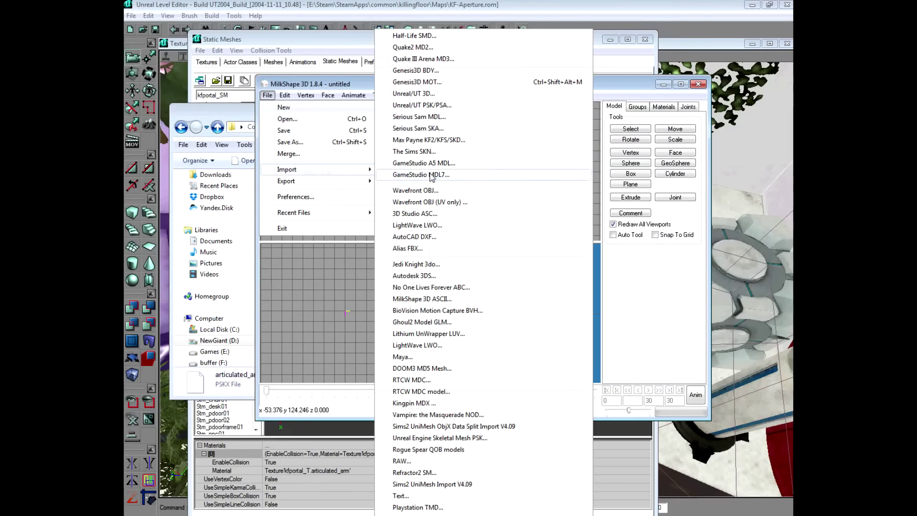
{"action": "left_click", "coordinate": [440, 106]}
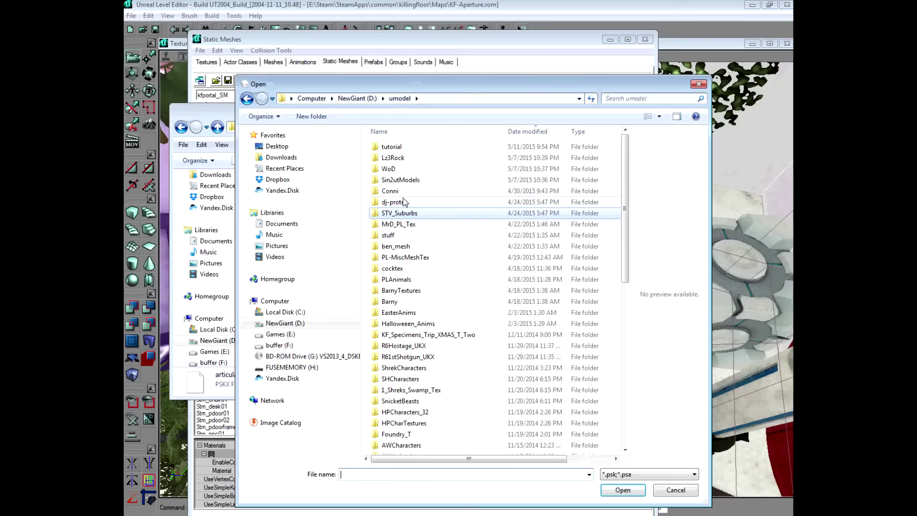
{"action": "left_click", "coordinate": [402, 150]}
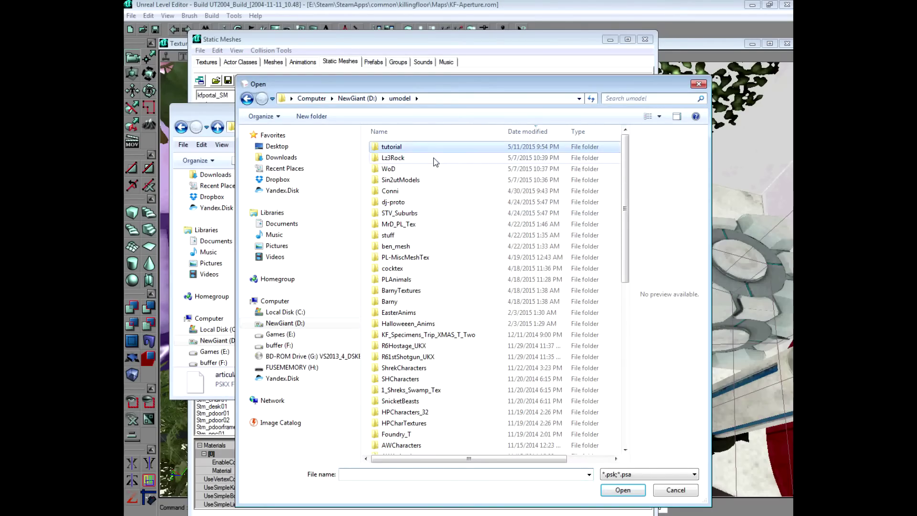
{"action": "key", "text": "Return"}
{"action": "left_click", "coordinate": [414, 148]}
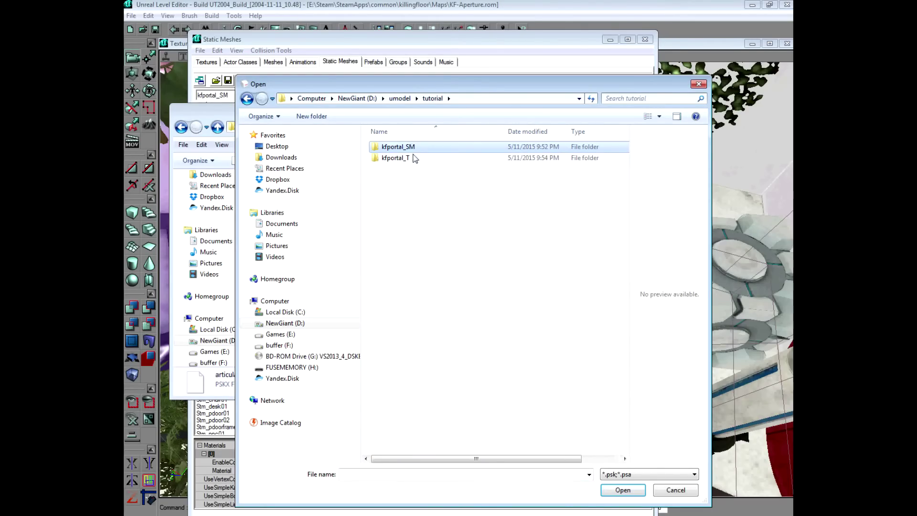
{"action": "key", "text": "Return"}
{"action": "left_click", "coordinate": [389, 146]}
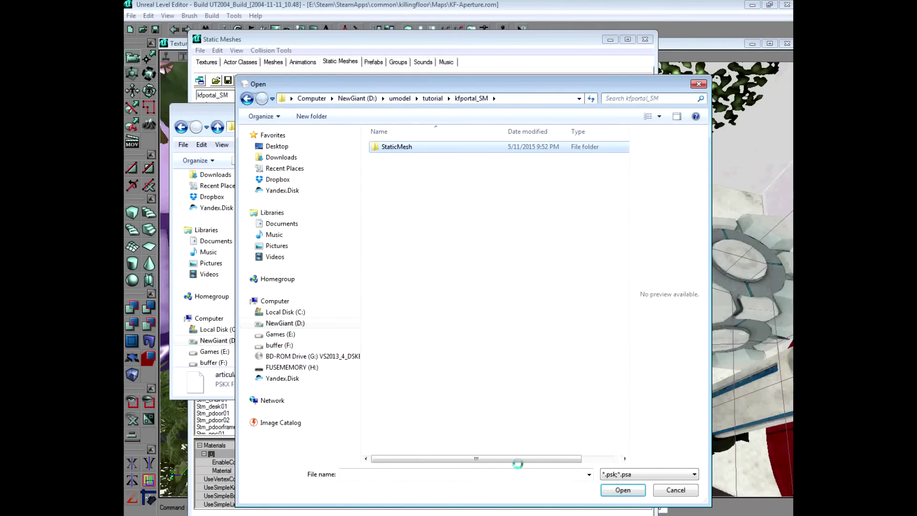
{"action": "key", "text": "Return"}
- List all file types with the *.* filter and import articulated_arm.pskx
{"action": "left_click", "coordinate": [489, 473]}
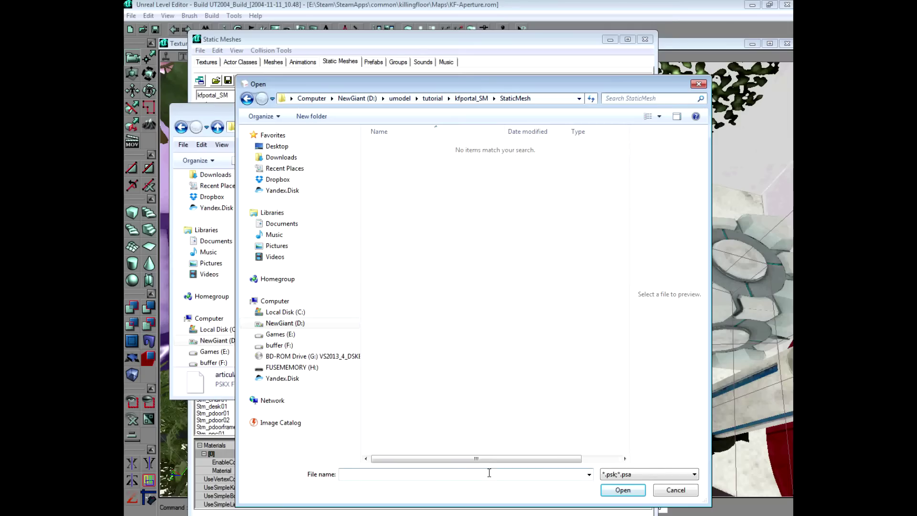
{"action": "type", "text": "*.*"}
{"action": "key", "text": "Return"}
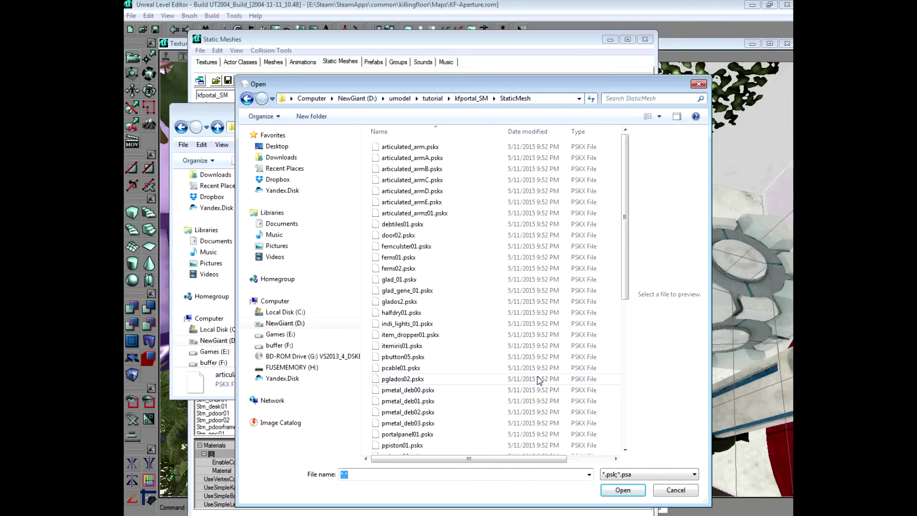
{"action": "left_click", "coordinate": [414, 148]}
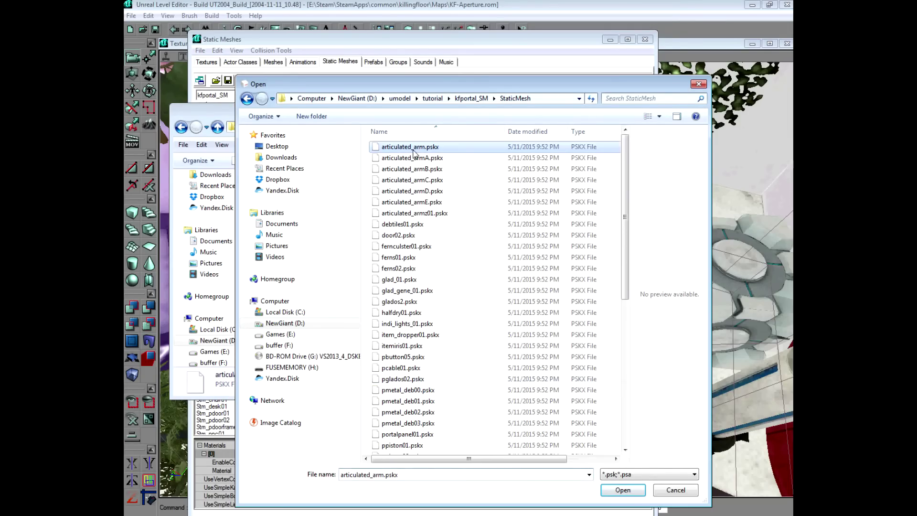
{"action": "left_click", "coordinate": [623, 490]}
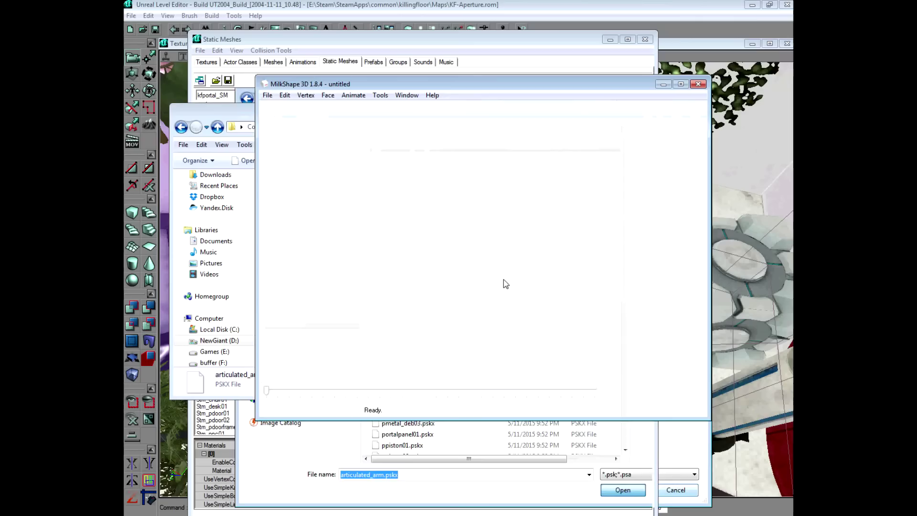
- Start a Wavefront OBJ export of the arm and browse to the umodel\tutorial\kfportal_SM\StaticMesh folder
{"action": "left_click", "coordinate": [267, 95]}
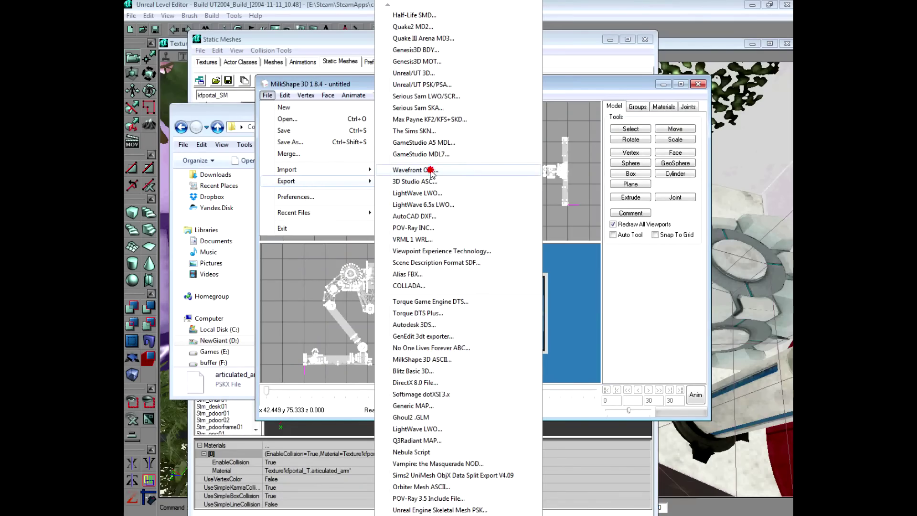
{"action": "left_click", "coordinate": [431, 170]}
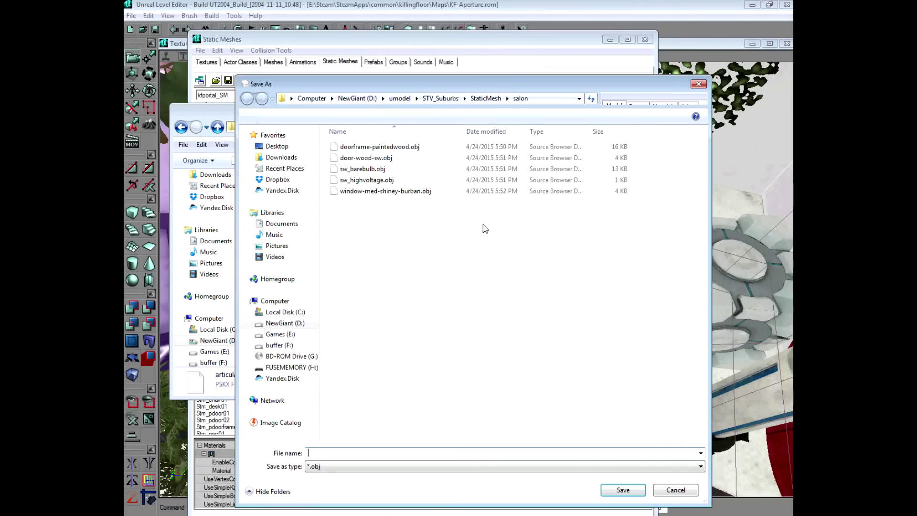
{"action": "left_click", "coordinate": [401, 99]}
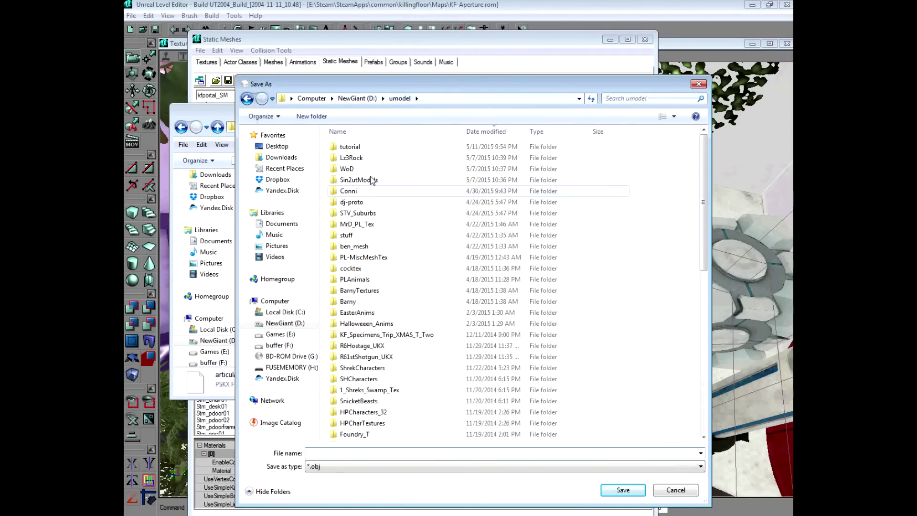
{"action": "double_click", "coordinate": [350, 148]}
{"action": "double_click", "coordinate": [355, 148]}
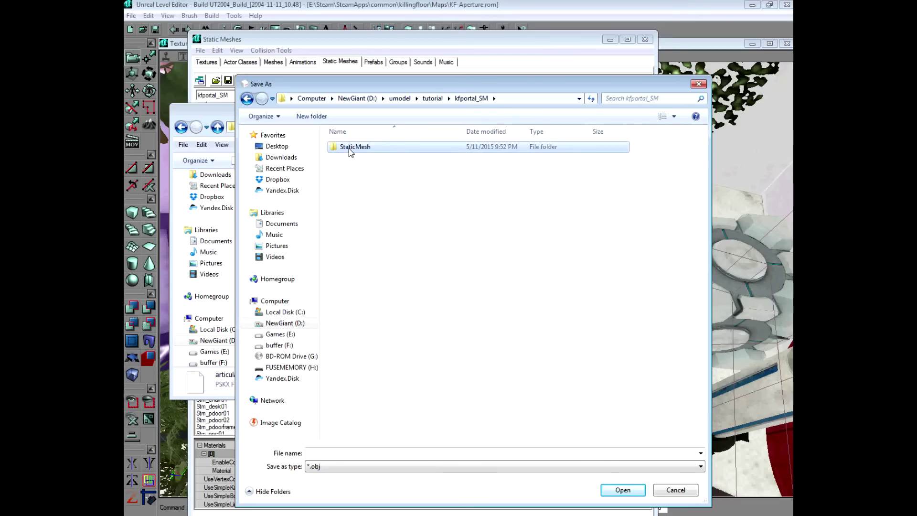
{"action": "double_click", "coordinate": [353, 147]}
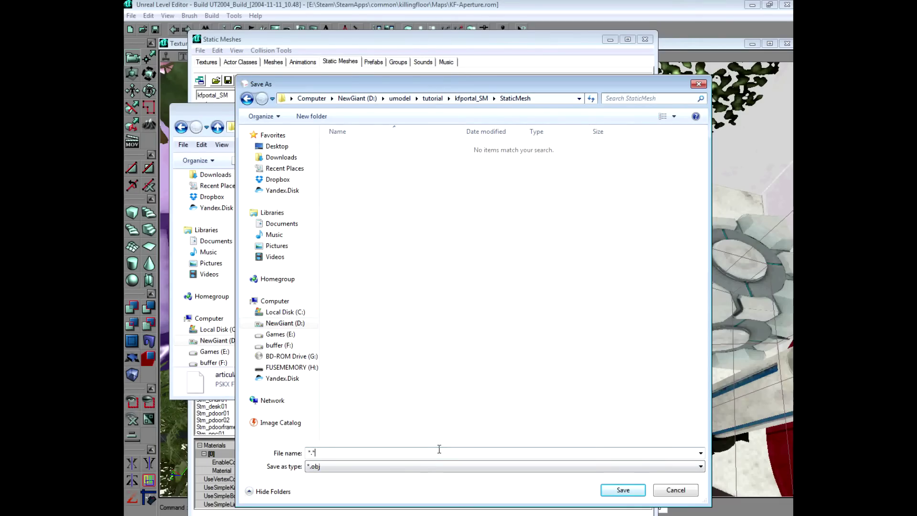
- List all files with *.*, reuse the name articulated_arm without the .pskx extension, and save the OBJ file
{"action": "key", "text": "Return"}
{"action": "left_click", "coordinate": [363, 146]}
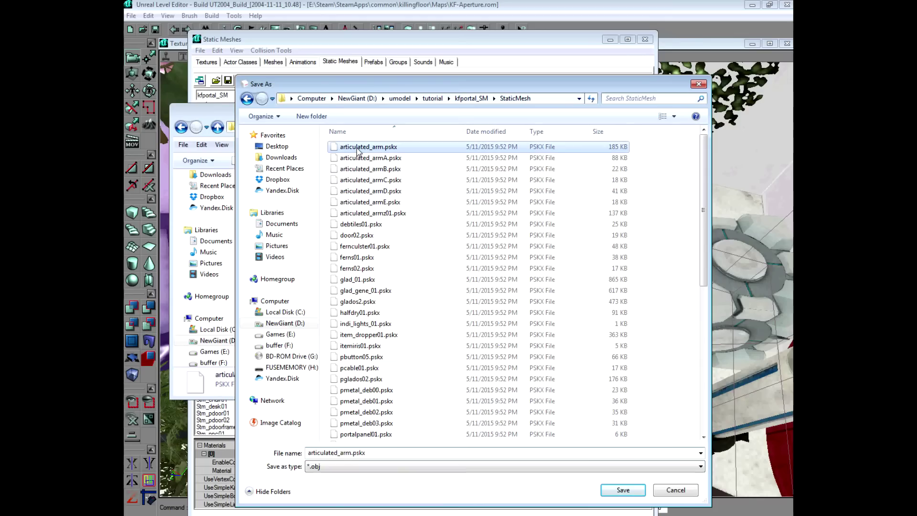
{"action": "left_click", "coordinate": [386, 454]}
{"action": "key", "text": "BackSpace"}
{"action": "key", "text": "BackSpace"}
{"action": "key", "text": "BackSpace"}
{"action": "key", "text": "BackSpace"}
{"action": "key", "text": "BackSpace"}
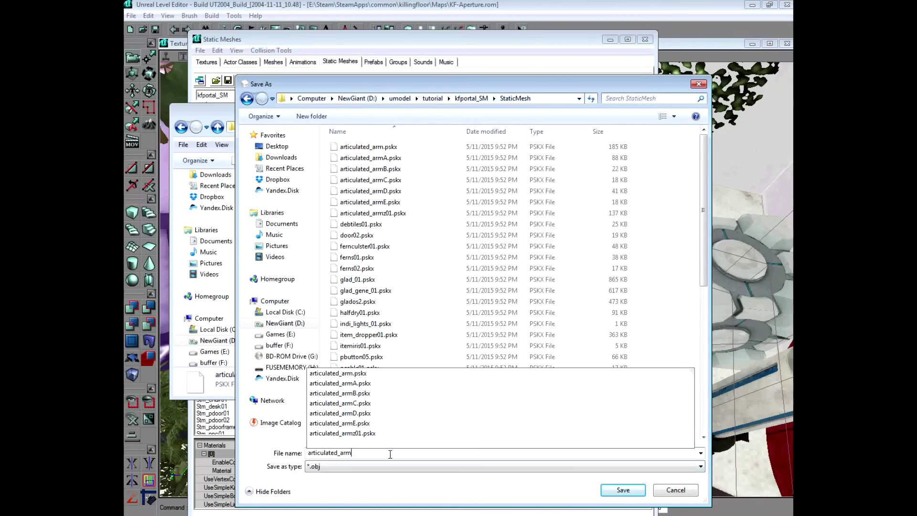
{"action": "left_click", "coordinate": [623, 491]}
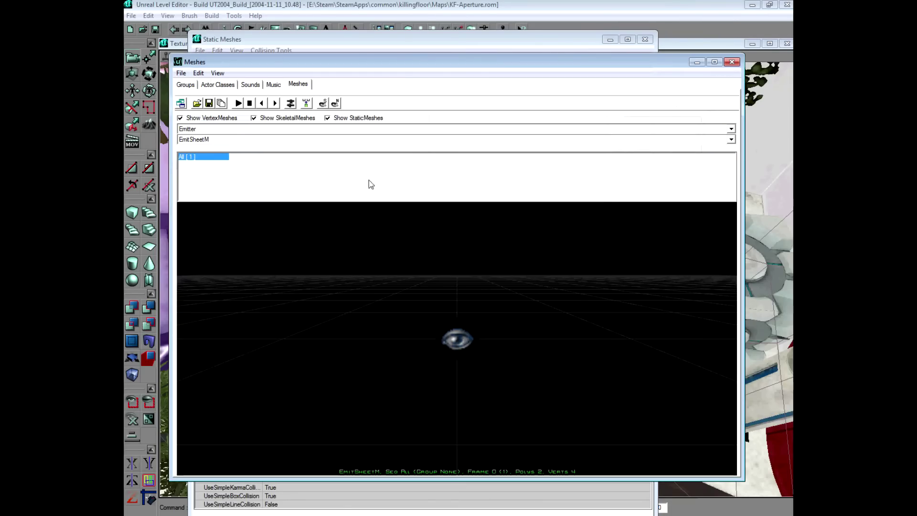
- Start a static mesh (.obj) import in the Meshes browser and browse to D:\umodel\tutorial\kfportal_SM\StaticMesh
{"action": "left_click", "coordinate": [181, 73]}
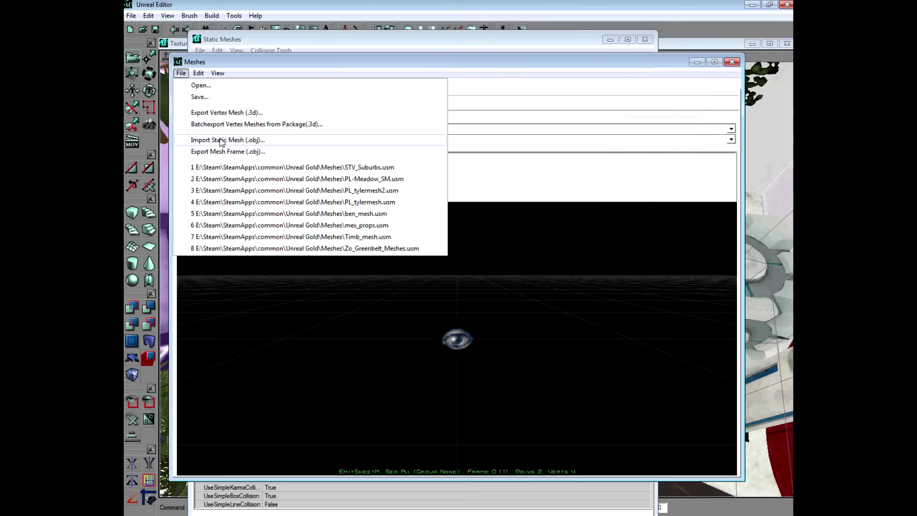
{"action": "left_click", "coordinate": [222, 140]}
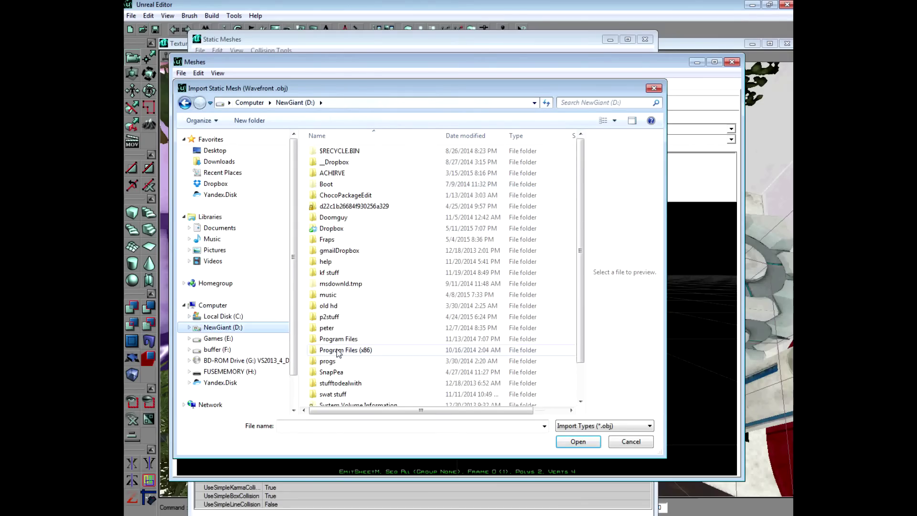
{"action": "left_click", "coordinate": [341, 382]}
{"action": "scroll", "coordinate": [341, 380], "scroll_direction": "down", "scroll_amount": 2}
{"action": "double_click", "coordinate": [341, 380]}
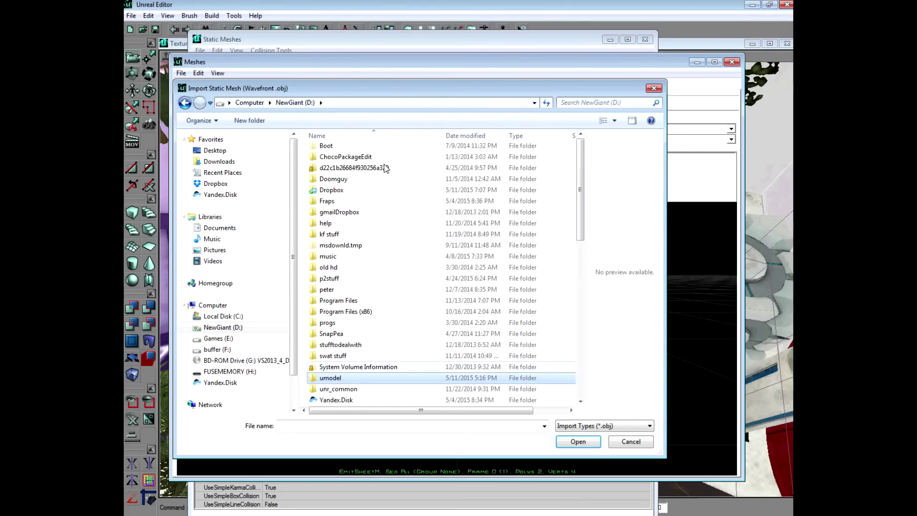
{"action": "double_click", "coordinate": [346, 154]}
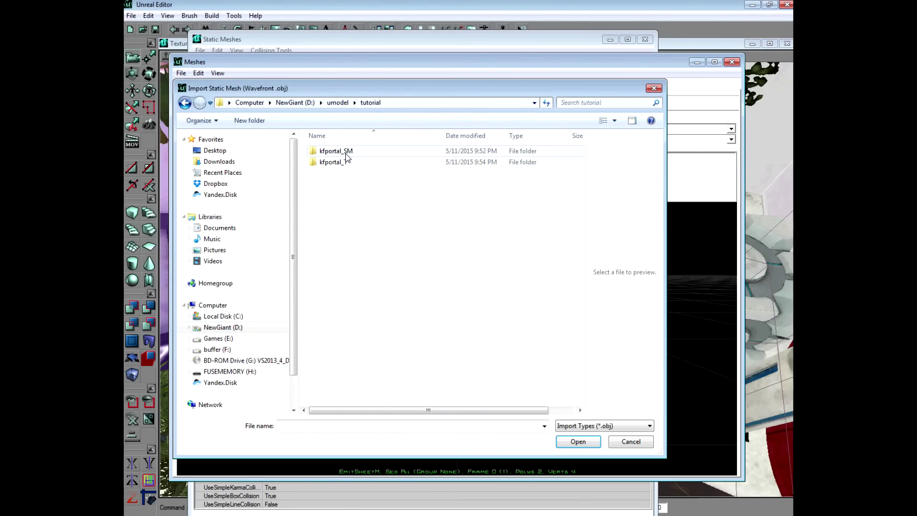
{"action": "left_click", "coordinate": [347, 154]}
{"action": "double_click", "coordinate": [347, 156]}
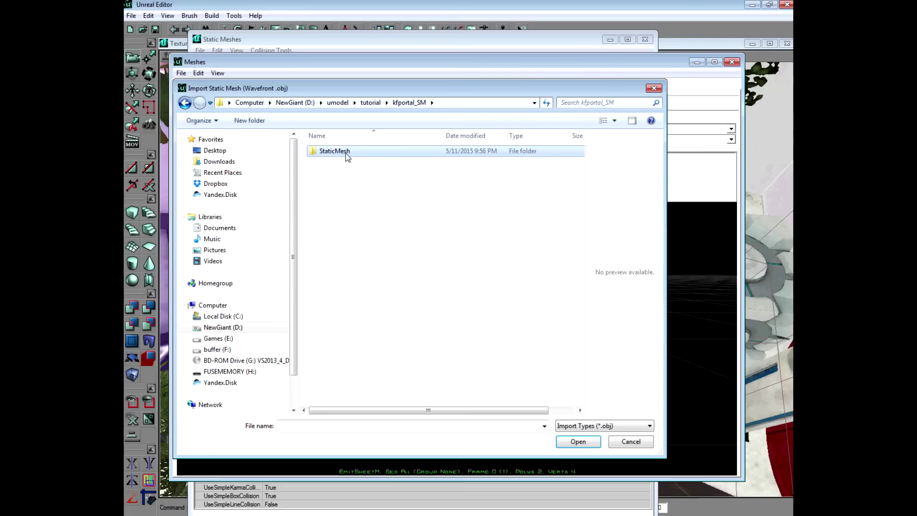
{"action": "double_click", "coordinate": [347, 156]}
- Import the articulated_arm OBJ file into the package pfporthole, keeping the name articulated_arm
{"action": "left_click", "coordinate": [354, 153]}
{"action": "left_click", "coordinate": [587, 443]}
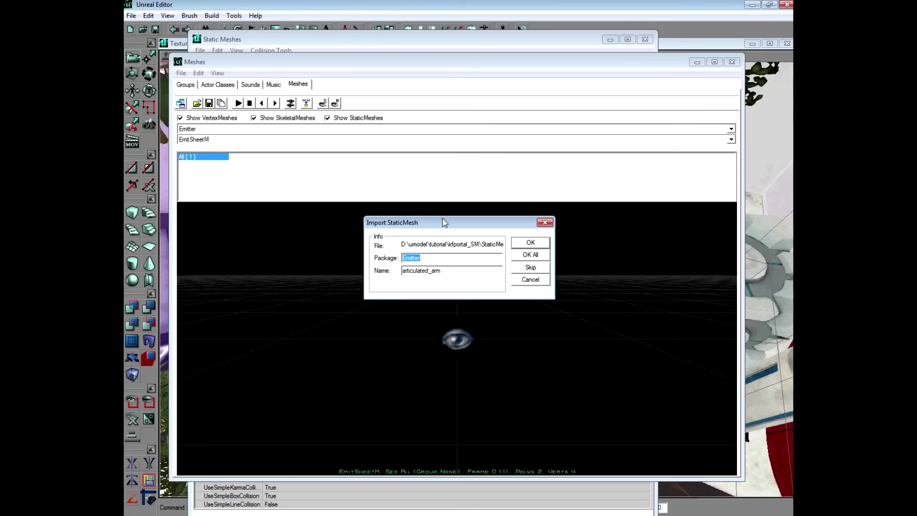
{"action": "left_click_drag", "start_coordinate": [438, 260], "coordinate": [384, 252]}
{"action": "type", "text": "pfporthole"}
{"action": "left_click_drag", "start_coordinate": [402, 270], "coordinate": [484, 270]}
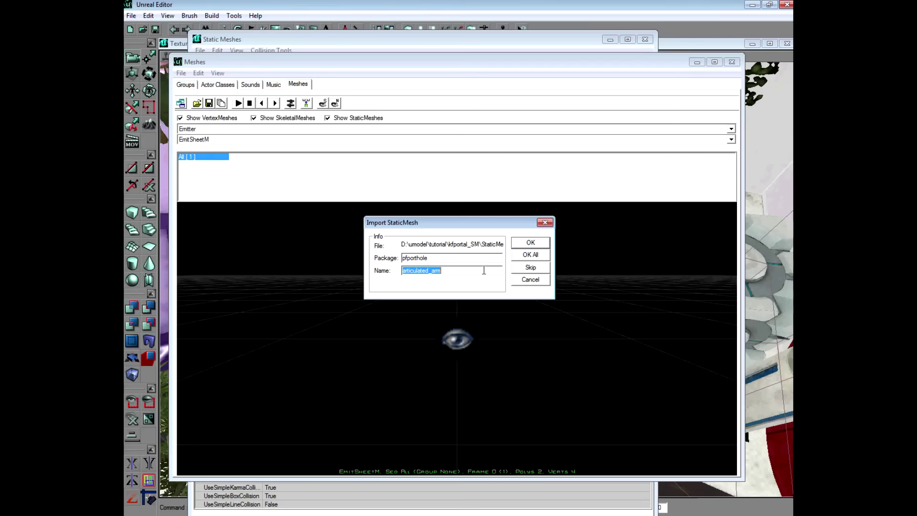
{"action": "left_click", "coordinate": [531, 244]}
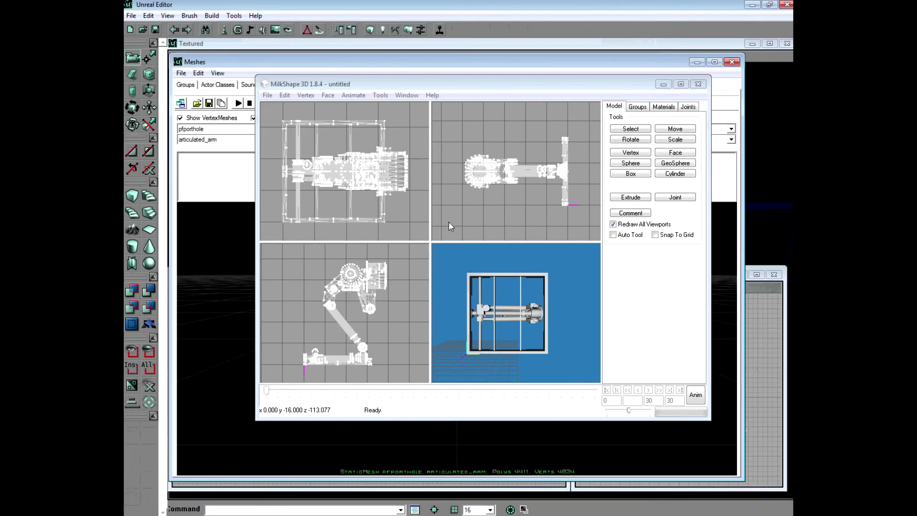
- Bring the Meshes browser to the front and inspect the imported arm from different angles
{"action": "left_click", "coordinate": [460, 54]}
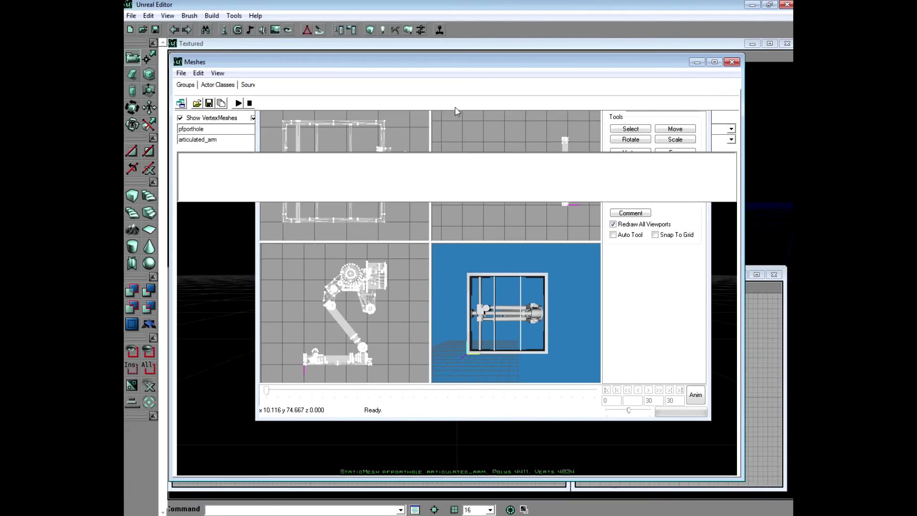
{"action": "mouse_move", "coordinate": [457, 338]}
{"action": "left_mouse_down"}
{"action": "mouse_move", "coordinate": [434, 305]}
{"action": "mouse_move", "coordinate": [461, 318]}
{"action": "mouse_move", "coordinate": [473, 344]}
{"action": "mouse_move", "coordinate": [458, 341]}
{"action": "left_mouse_up"}
{"action": "left_click_drag", "start_coordinate": [544, 334], "coordinate": [553, 311]}
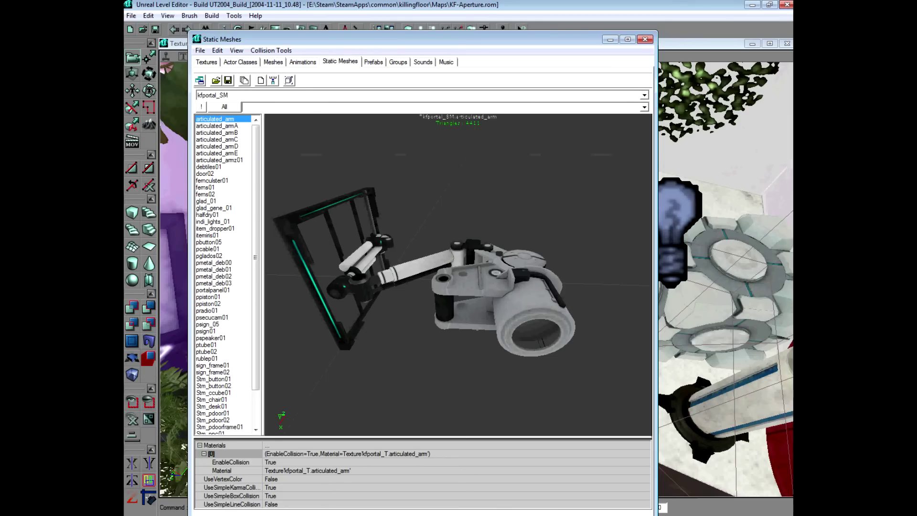
- Launch IrfanView 4.38 and open its batch conversion dialog
{"action": "left_click", "coordinate": [138, 515]}
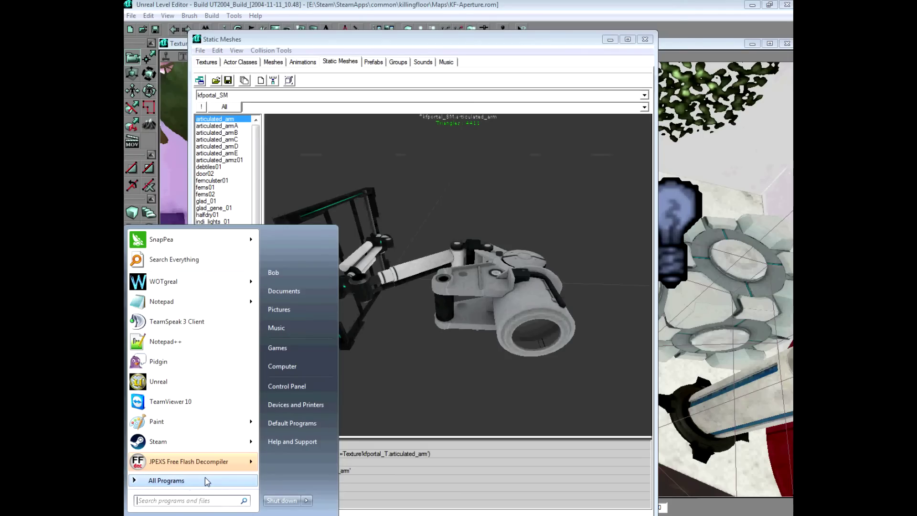
{"action": "mouse_move", "coordinate": [205, 479]}
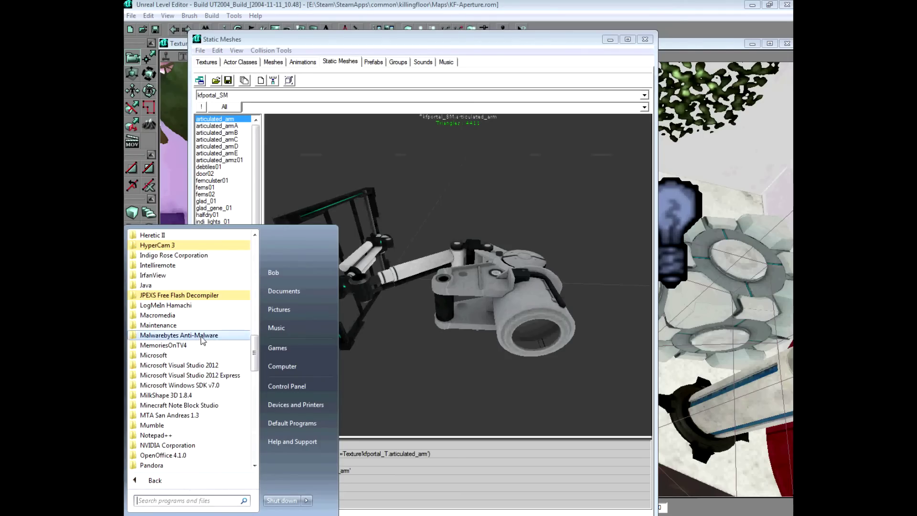
{"action": "left_click", "coordinate": [189, 276]}
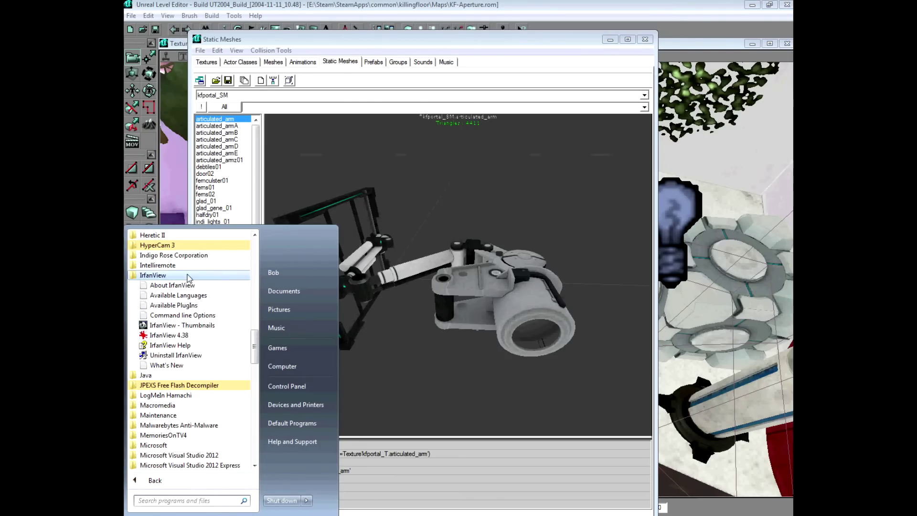
{"action": "left_click", "coordinate": [186, 335]}
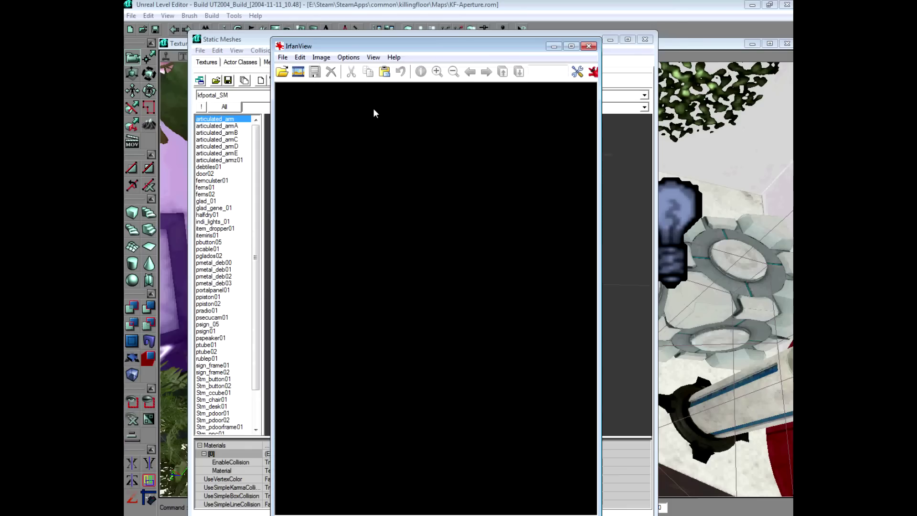
{"action": "left_click", "coordinate": [283, 57]}
{"action": "left_click", "coordinate": [327, 173]}
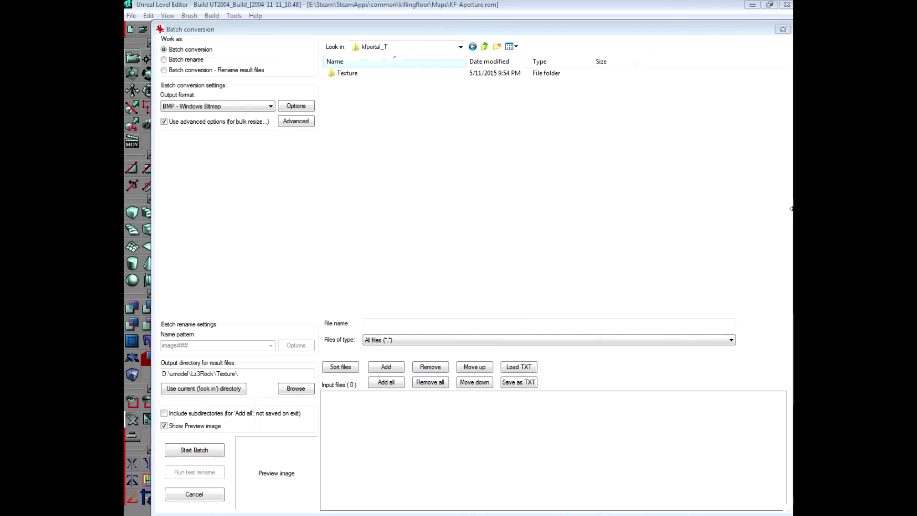
- Batch-convert articulated_arm.tga from the kfportal_T\Texture folder to BMP, using that same folder for output
{"action": "left_click", "coordinate": [343, 75]}
{"action": "double_click", "coordinate": [342, 75]}
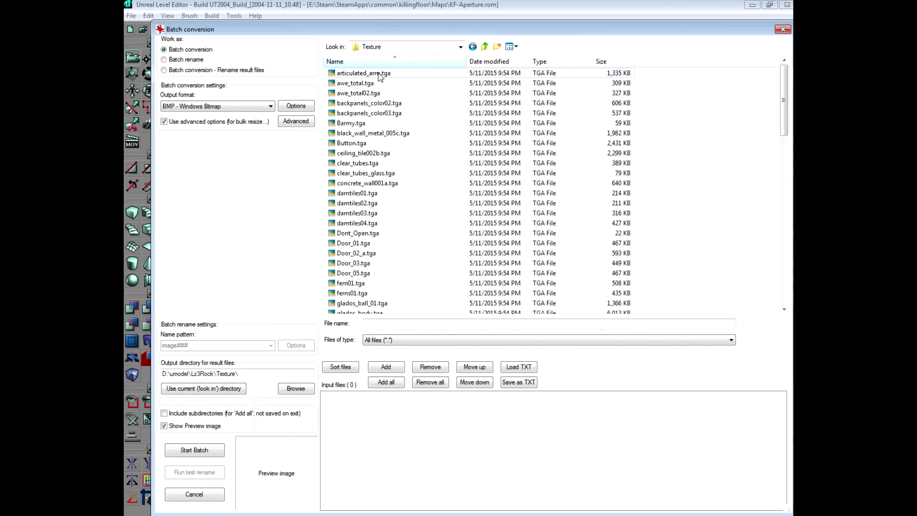
{"action": "left_click", "coordinate": [379, 73]}
{"action": "left_click", "coordinate": [396, 369]}
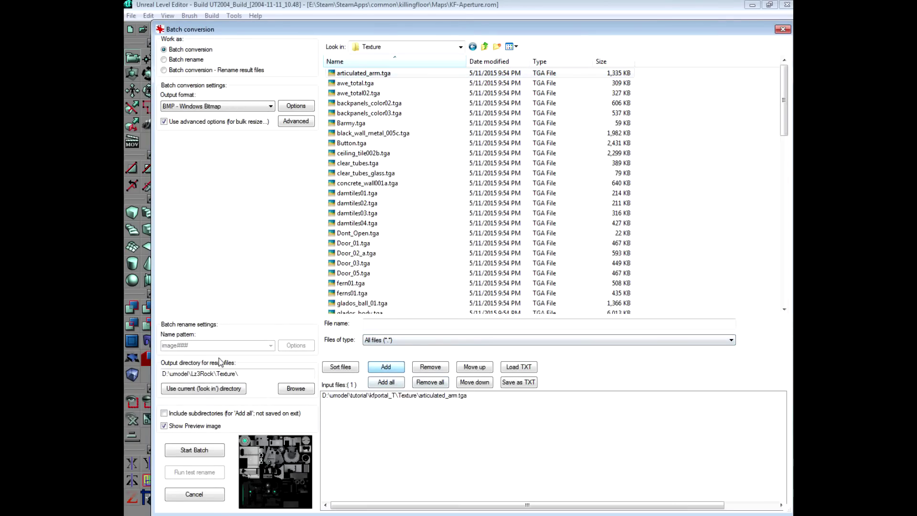
{"action": "left_click", "coordinate": [204, 388]}
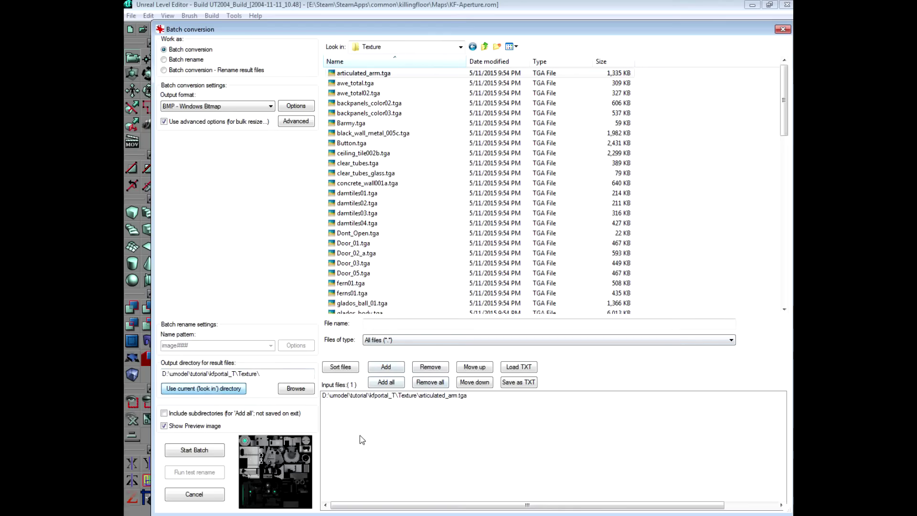
{"action": "left_click", "coordinate": [195, 452]}
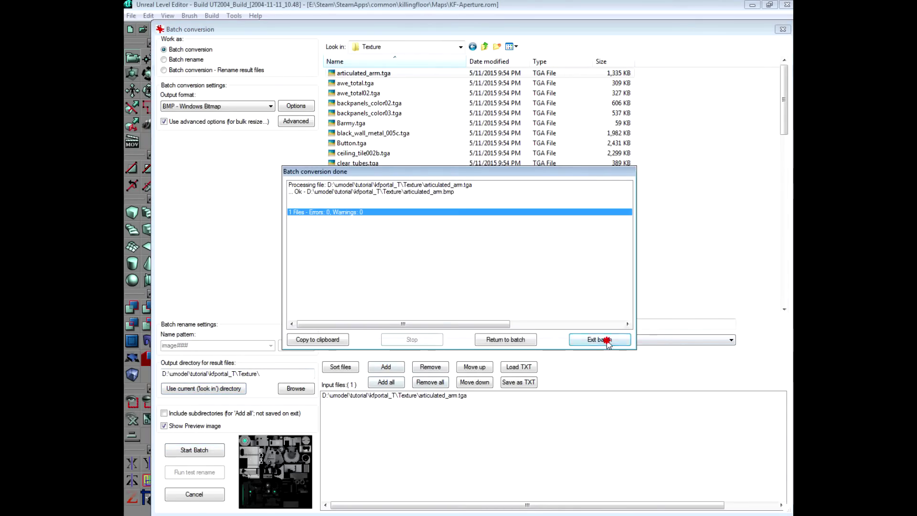
{"action": "left_click", "coordinate": [597, 340]}
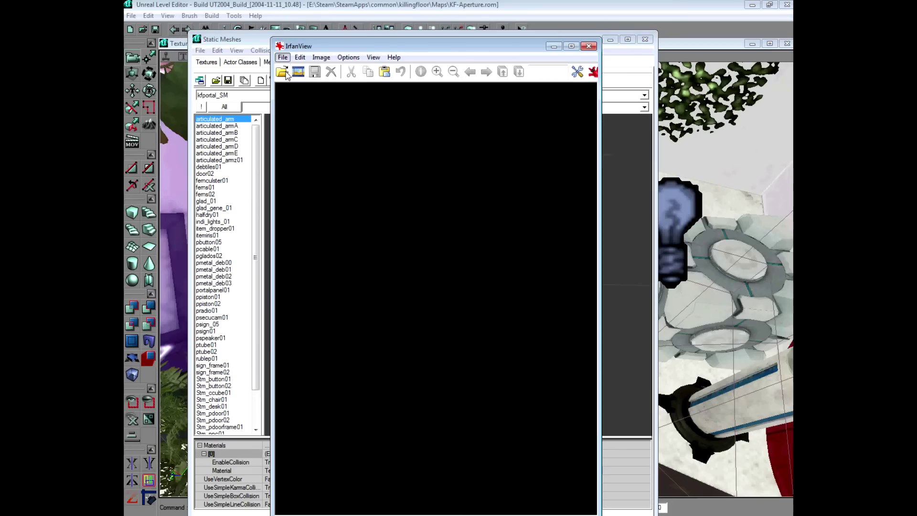
- Reopen batch conversion, check the advanced options for the colour depth setting, and leave without changing anything
{"action": "left_click", "coordinate": [283, 57]}
{"action": "left_click", "coordinate": [319, 168]}
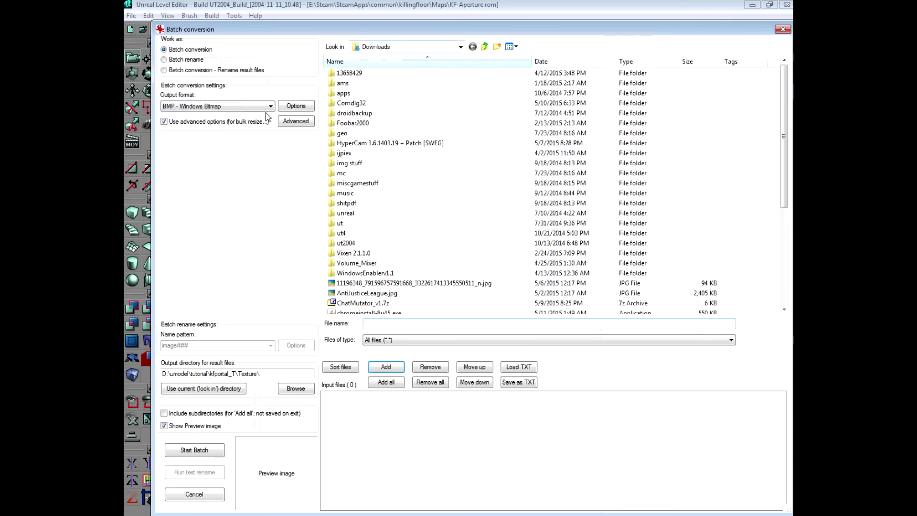
{"action": "left_click", "coordinate": [295, 121]}
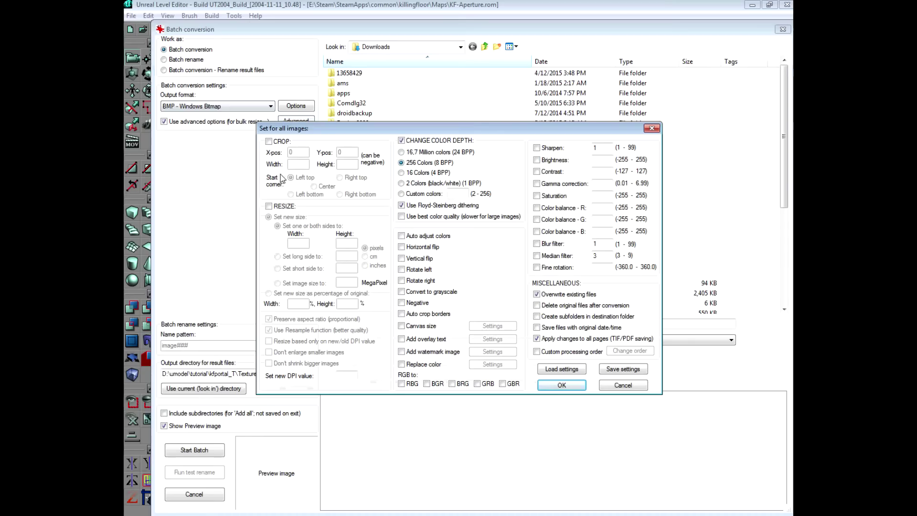
{"action": "left_click", "coordinate": [614, 388]}
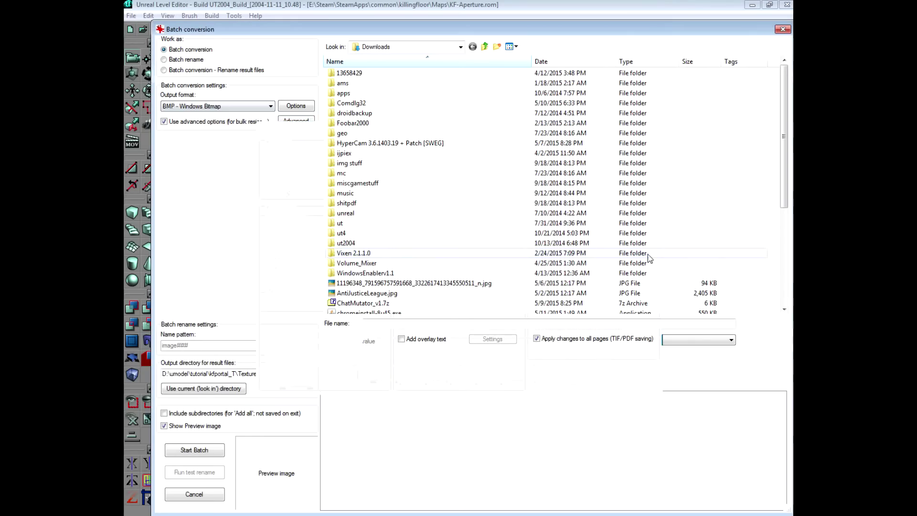
{"action": "left_click", "coordinate": [783, 29]}
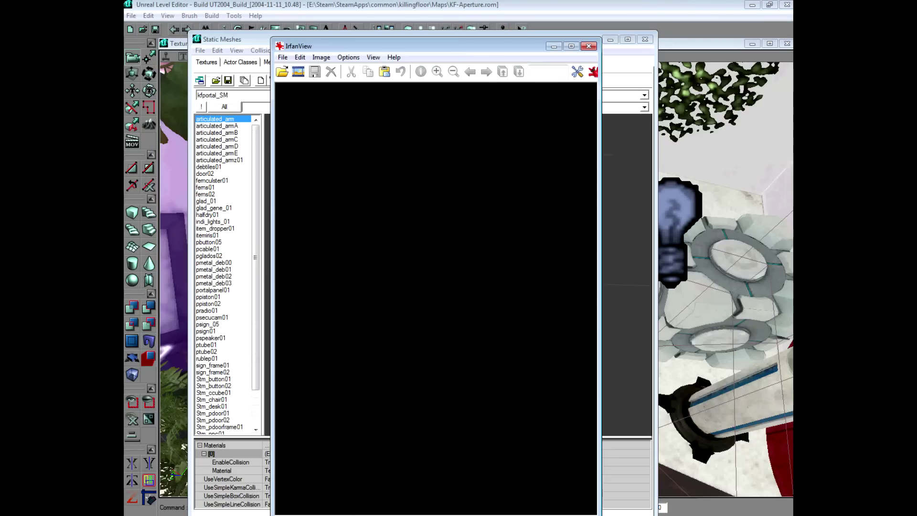
- Switch back to the Unreal Editor's Meshes browser and move its window clear of the main toolbar
{"action": "left_click", "coordinate": [454, 515]}
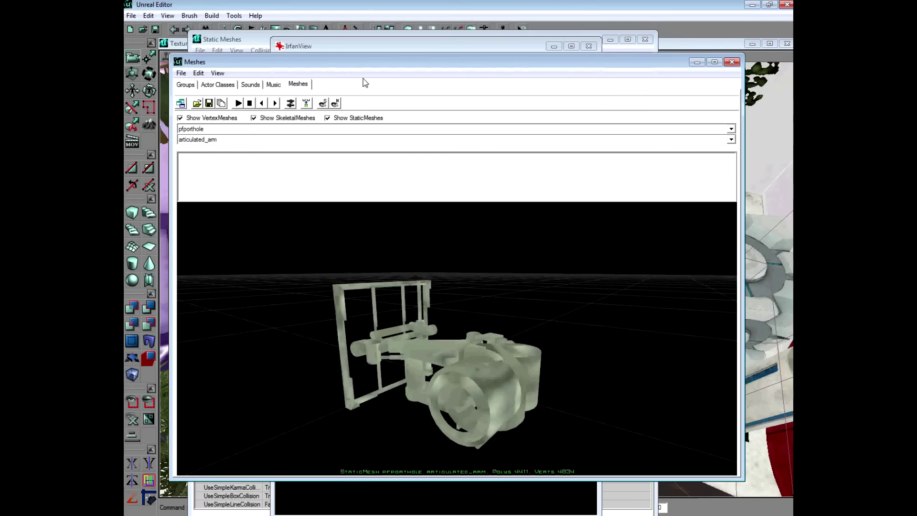
{"action": "left_click_drag", "start_coordinate": [385, 62], "coordinate": [384, 56]}
{"action": "left_click", "coordinate": [180, 67]}
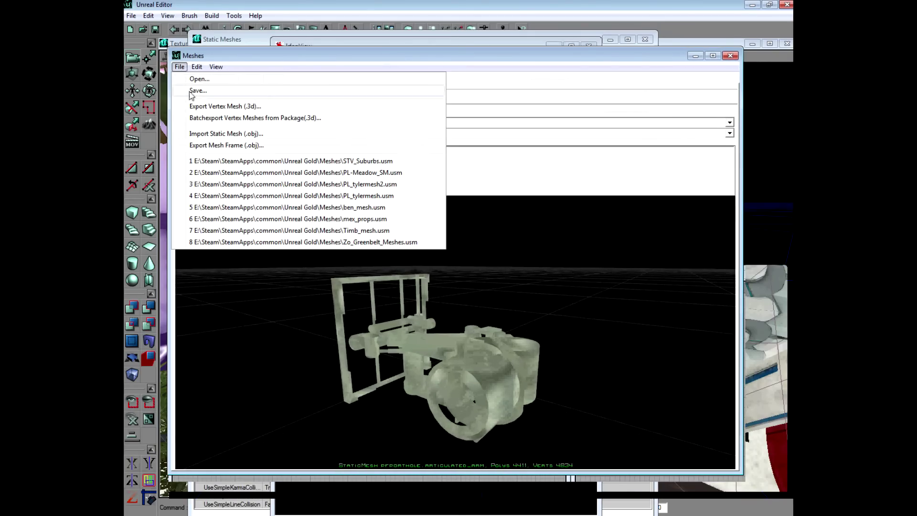
{"action": "left_click", "coordinate": [217, 50]}
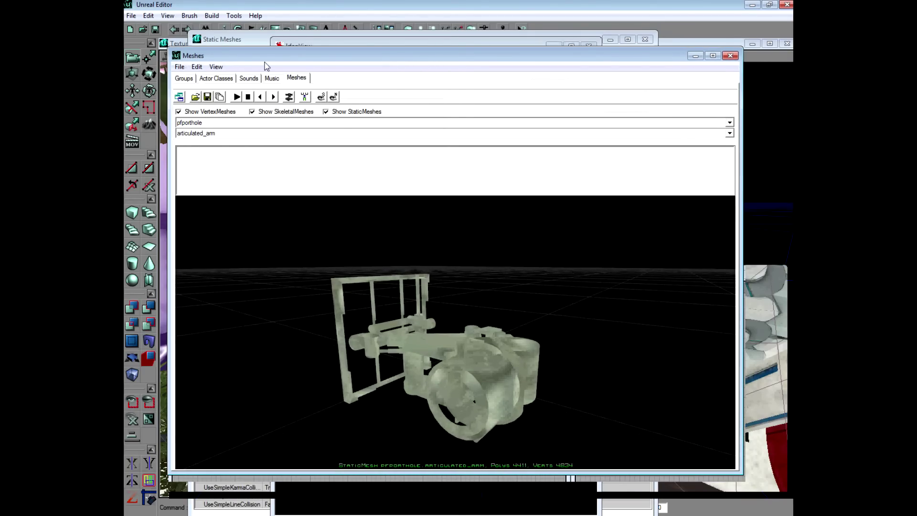
{"action": "left_click_drag", "start_coordinate": [275, 52], "coordinate": [291, 83]}
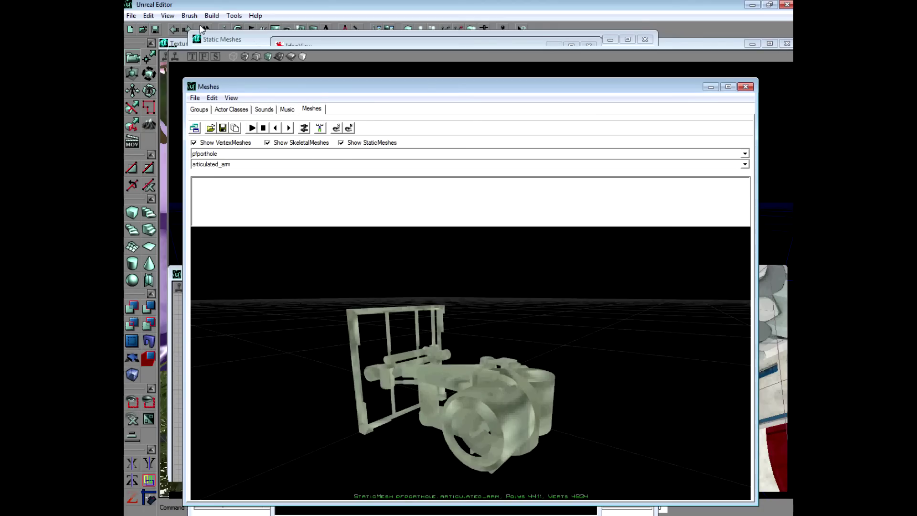
- Open the texture browser, start a texture import, and browse to D:\umodel\tutorial\kfportal_T\Texture
{"action": "left_click", "coordinate": [275, 30]}
{"action": "left_click", "coordinate": [184, 98]}
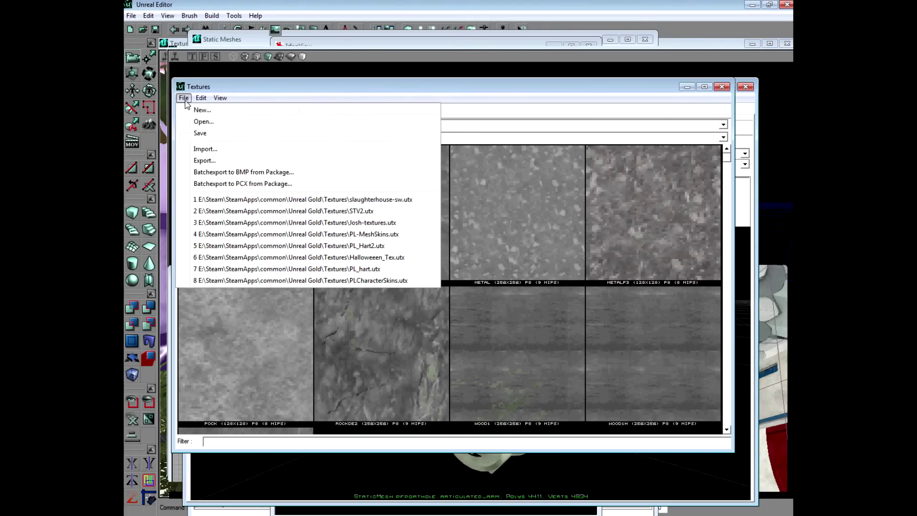
{"action": "left_click", "coordinate": [245, 150]}
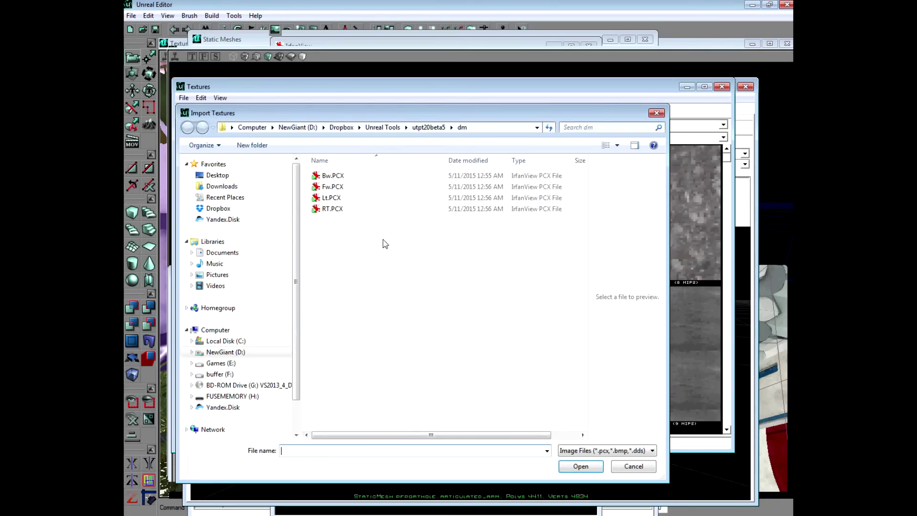
{"action": "left_click", "coordinate": [331, 127]}
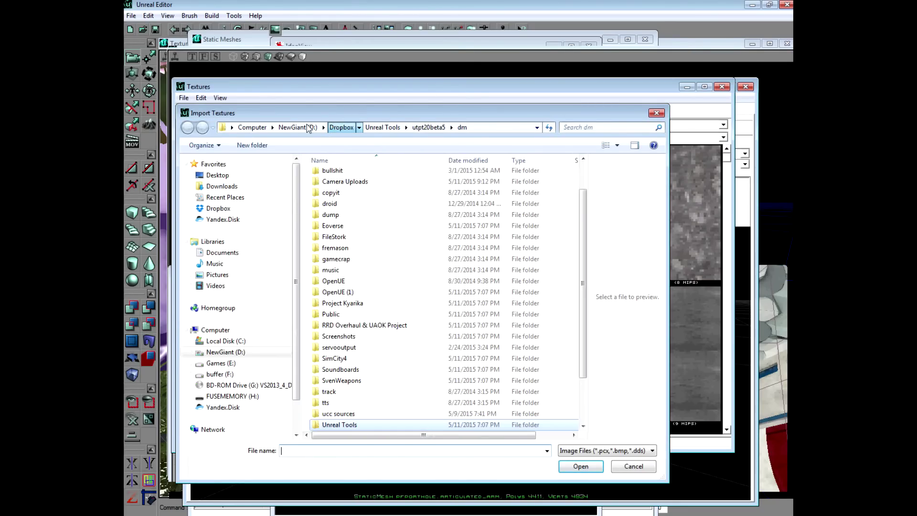
{"action": "key", "text": "alt+Up"}
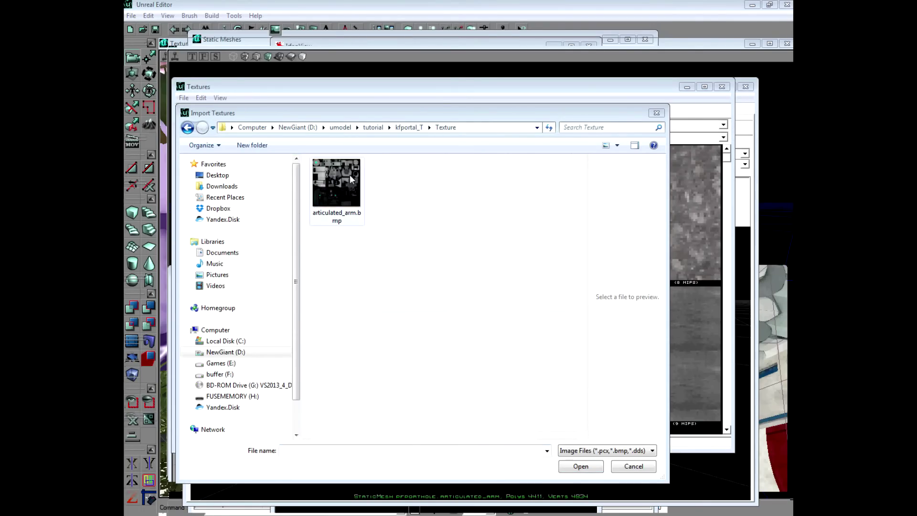
- Import articulated_arm.bmp into the package kftexture and select the imported texture
{"action": "double_click", "coordinate": [344, 191]}
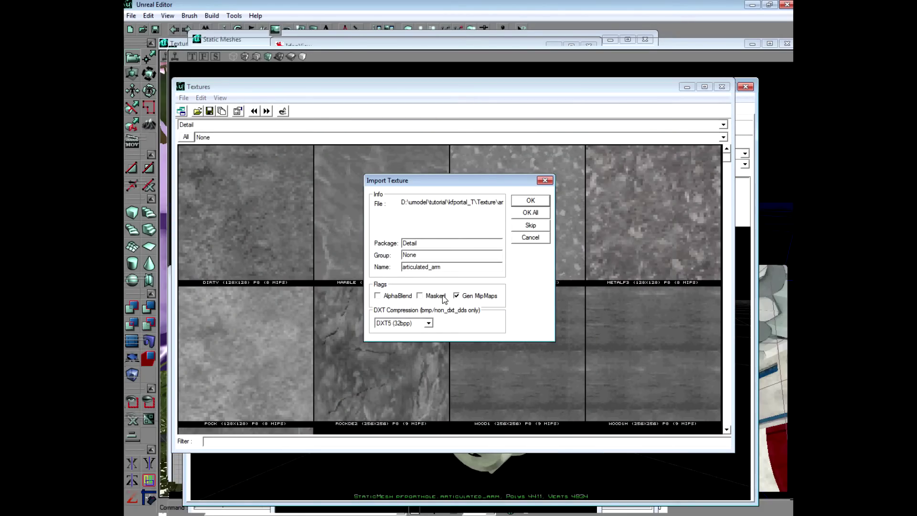
{"action": "left_click", "coordinate": [366, 235]}
{"action": "type", "text": "kftexture"}
{"action": "left_click", "coordinate": [530, 202]}
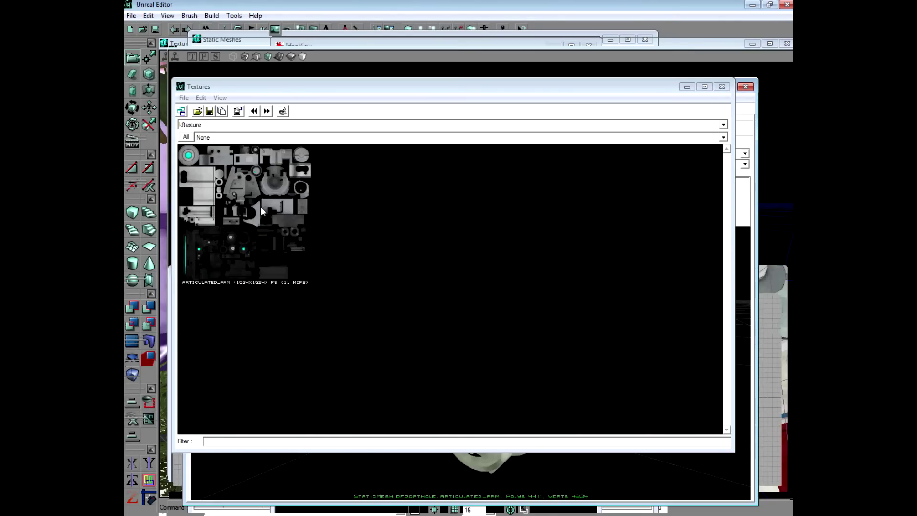
{"action": "left_click", "coordinate": [270, 200]}
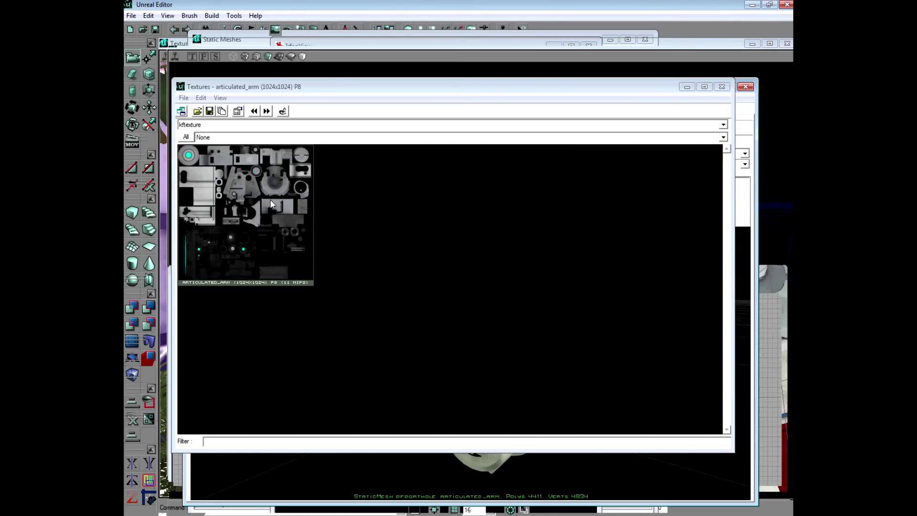
- Move the texture browser aside and bring the Meshes browser with the articulated_arm mesh to the front
{"action": "left_click_drag", "start_coordinate": [280, 89], "coordinate": [306, 305]}
{"action": "left_click", "coordinate": [270, 92]}
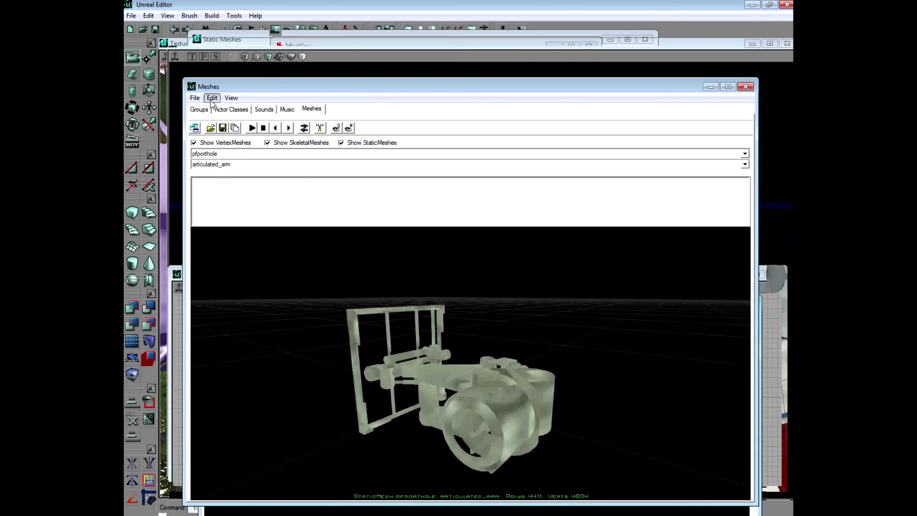
{"action": "left_click", "coordinate": [211, 99]}
{"action": "left_click", "coordinate": [395, 231]}
{"action": "left_click_drag", "start_coordinate": [253, 87], "coordinate": [250, 56]}
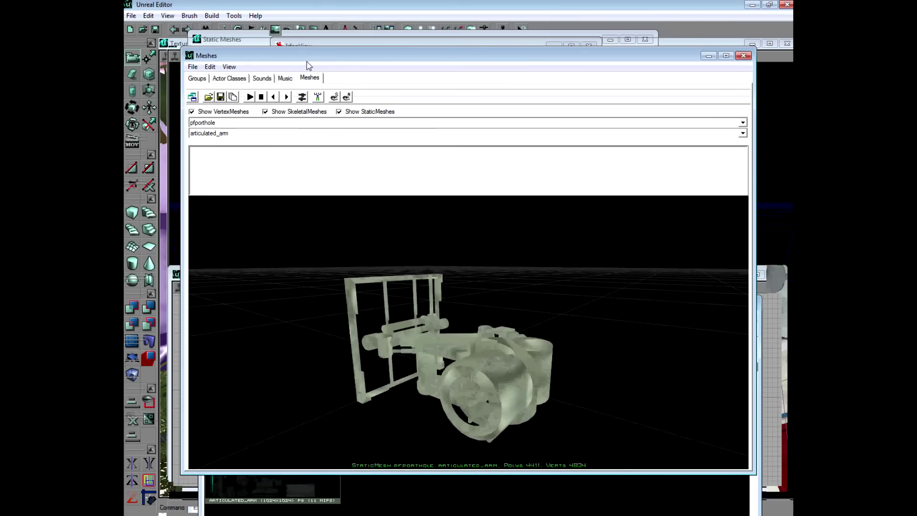
{"action": "mouse_move", "coordinate": [317, 59]}
{"action": "left_mouse_down"}
{"action": "mouse_move", "coordinate": [322, 99]}
{"action": "mouse_move", "coordinate": [317, 75]}
{"action": "left_mouse_up"}
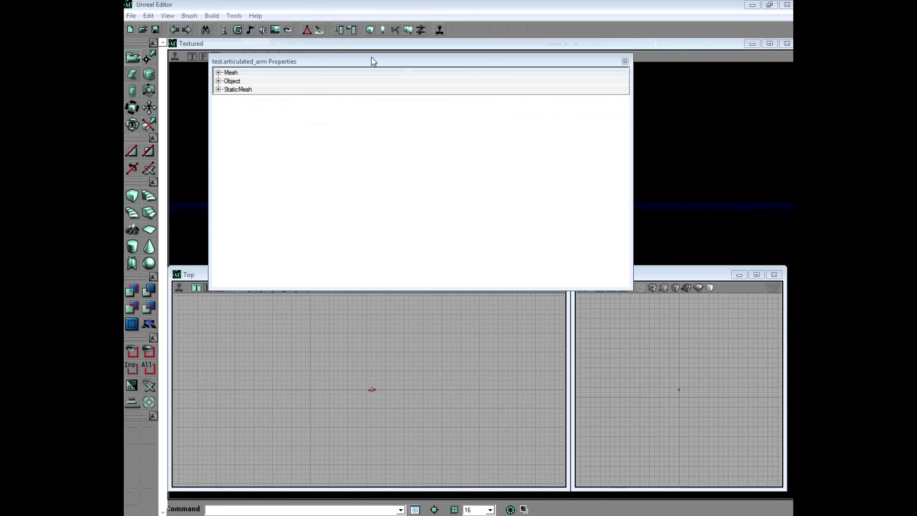
- Expand the Mesh textures list in the properties of test.articulated_arm and select texture slot 0
{"action": "left_click_drag", "start_coordinate": [373, 62], "coordinate": [380, 95]}
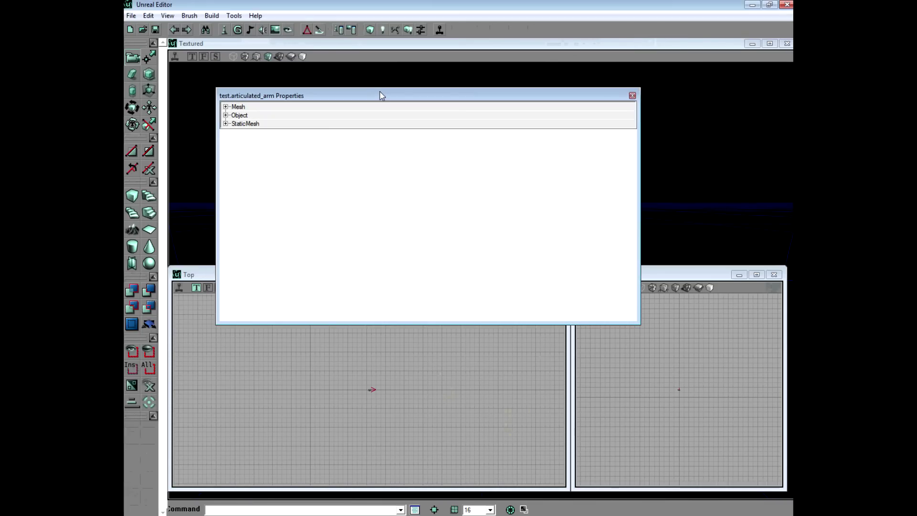
{"action": "left_click", "coordinate": [225, 107]}
{"action": "left_click", "coordinate": [231, 158]}
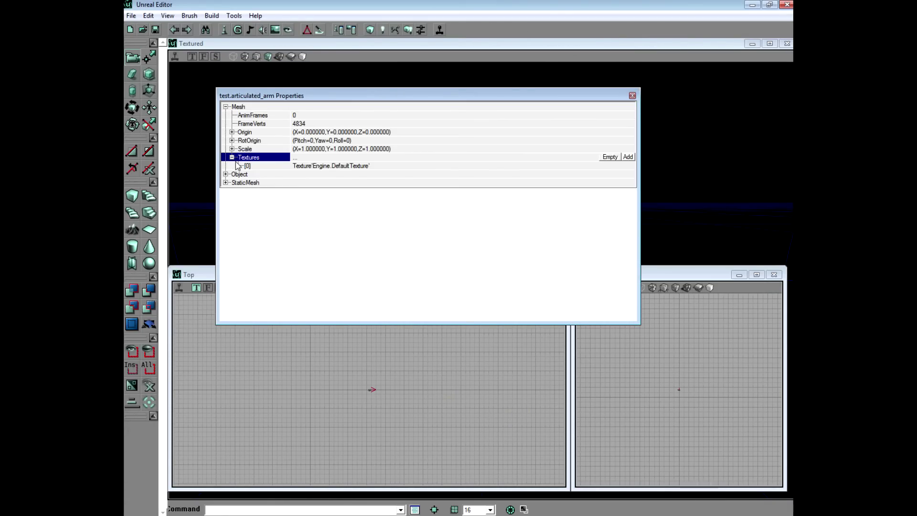
{"action": "left_click", "coordinate": [320, 166]}
- Select the articulated_arm texture in the test package, assign it to the mesh's texture slot 0, and close the properties
{"action": "left_click", "coordinate": [276, 30]}
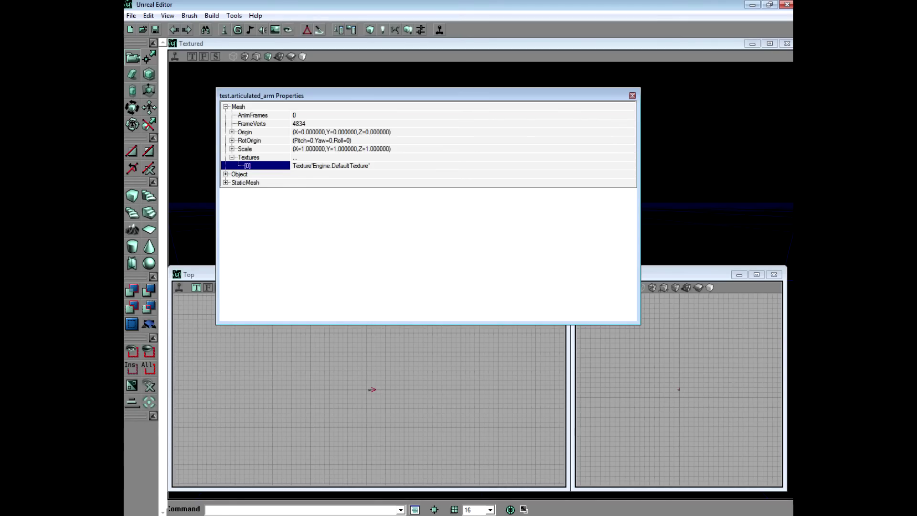
{"action": "left_click_drag", "start_coordinate": [125, 139], "coordinate": [361, 64]}
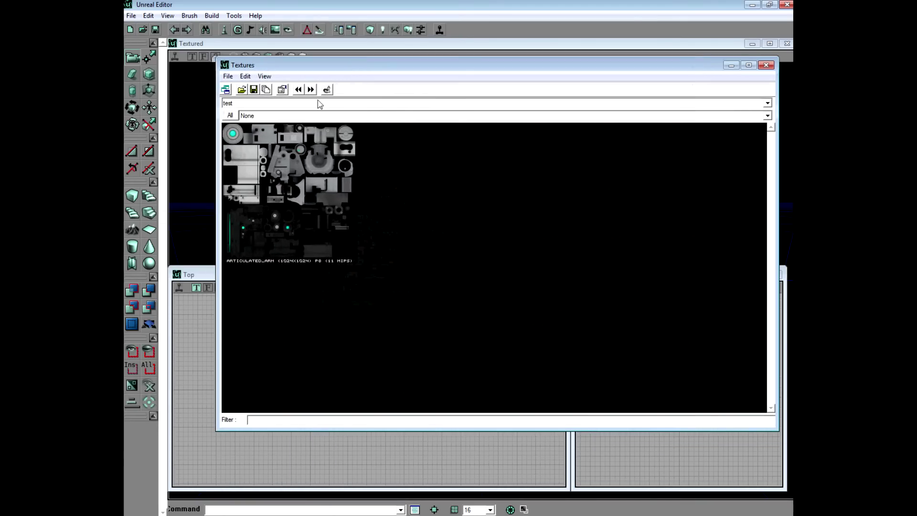
{"action": "left_click", "coordinate": [265, 199]}
{"action": "left_click", "coordinate": [731, 66]}
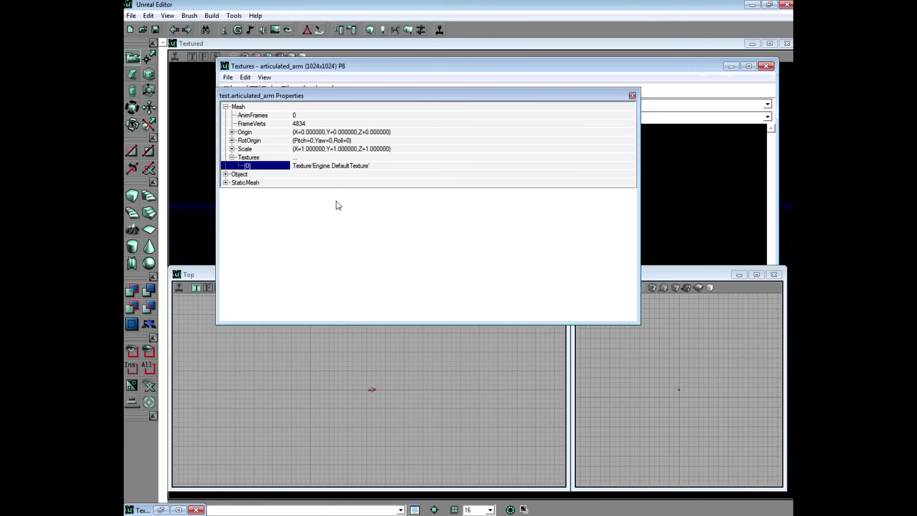
{"action": "left_click", "coordinate": [315, 166]}
{"action": "left_click", "coordinate": [578, 165]}
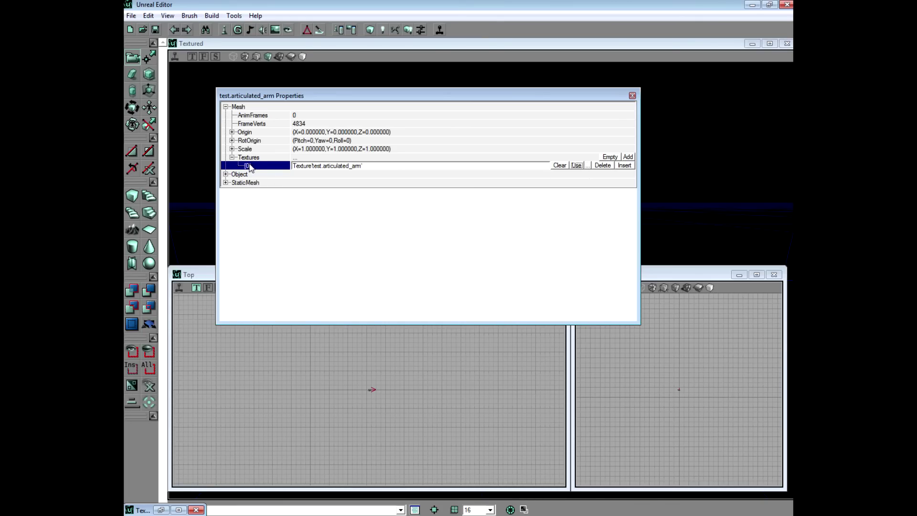
{"action": "left_click", "coordinate": [632, 96]}
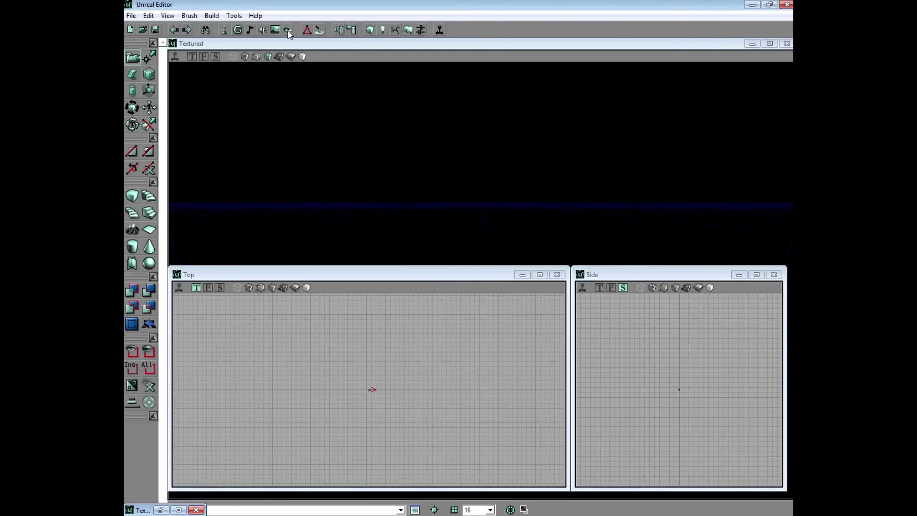
- Open the recent map DmDeck16.unr and minimize the Side and Top viewports
{"action": "left_click", "coordinate": [368, 331]}
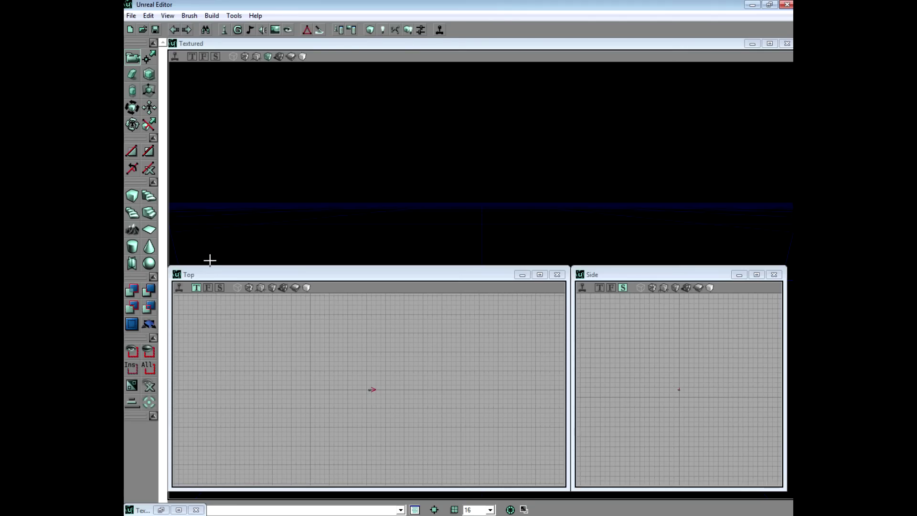
{"action": "left_click", "coordinate": [131, 15]}
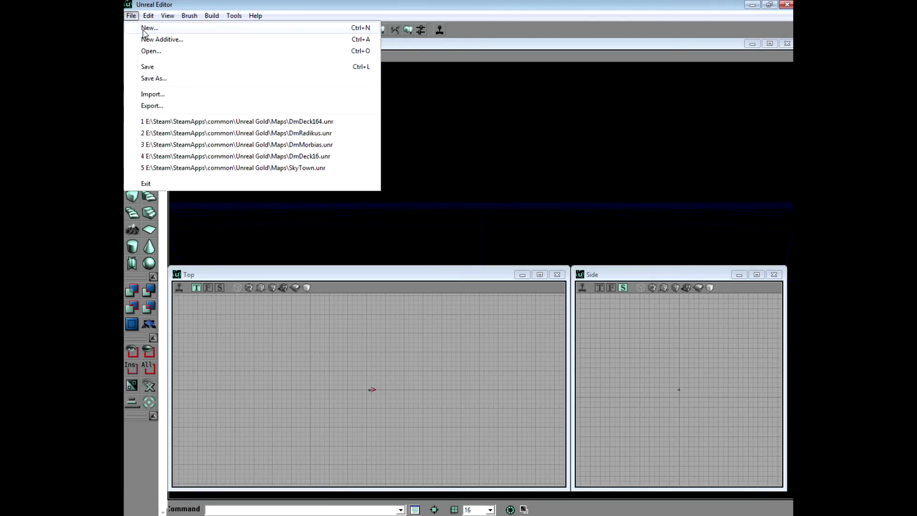
{"action": "left_click", "coordinate": [220, 156]}
{"action": "left_click", "coordinate": [480, 295]}
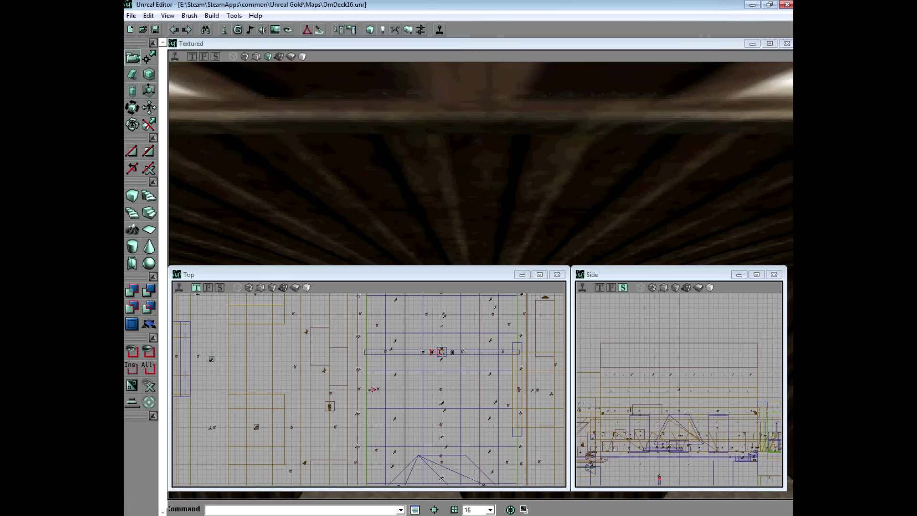
{"action": "left_click", "coordinate": [740, 275]}
{"action": "left_click", "coordinate": [522, 278]}
- Add the articulated_arm static mesh to the level on the floor near the crates
{"action": "left_click_drag", "start_coordinate": [545, 334], "coordinate": [544, 296]}
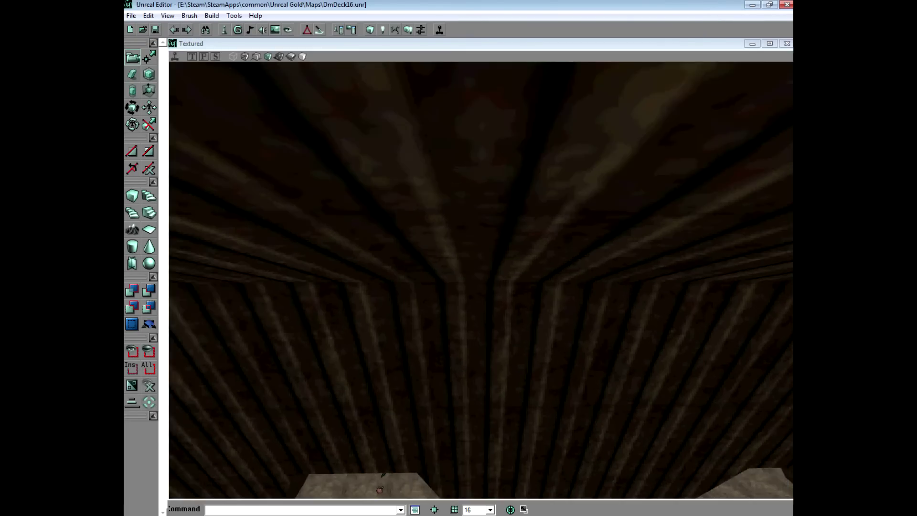
{"action": "right_click_drag", "start_coordinate": [544, 334], "coordinate": [544, 406]}
{"action": "left_click_drag", "start_coordinate": [544, 334], "coordinate": [516, 373]}
{"action": "left_click_drag", "start_coordinate": [525, 430], "coordinate": [515, 382]}
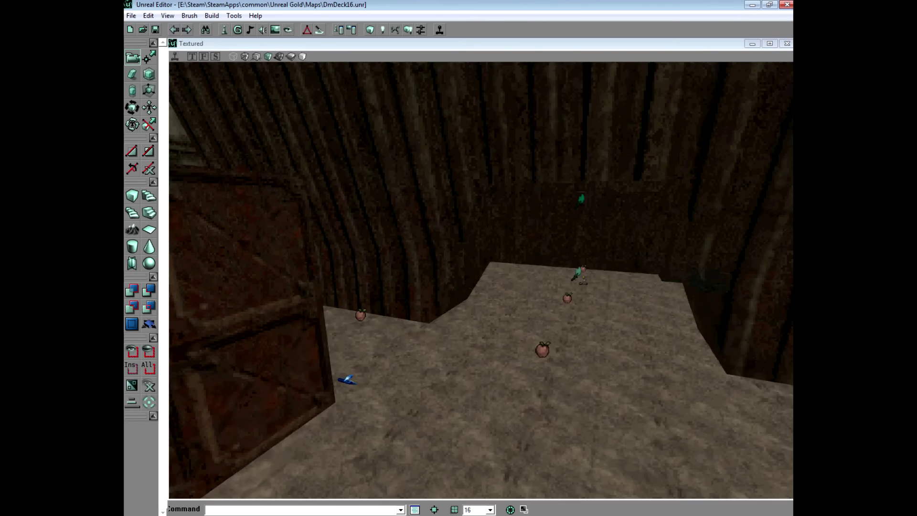
{"action": "right_click", "coordinate": [524, 422]}
{"action": "left_click", "coordinate": [598, 248]}
{"action": "left_click_drag", "start_coordinate": [579, 371], "coordinate": [557, 389]}
{"action": "left_click", "coordinate": [405, 378]}
{"action": "left_click_drag", "start_coordinate": [405, 378], "coordinate": [343, 291], "text": "ctrl+shift"}
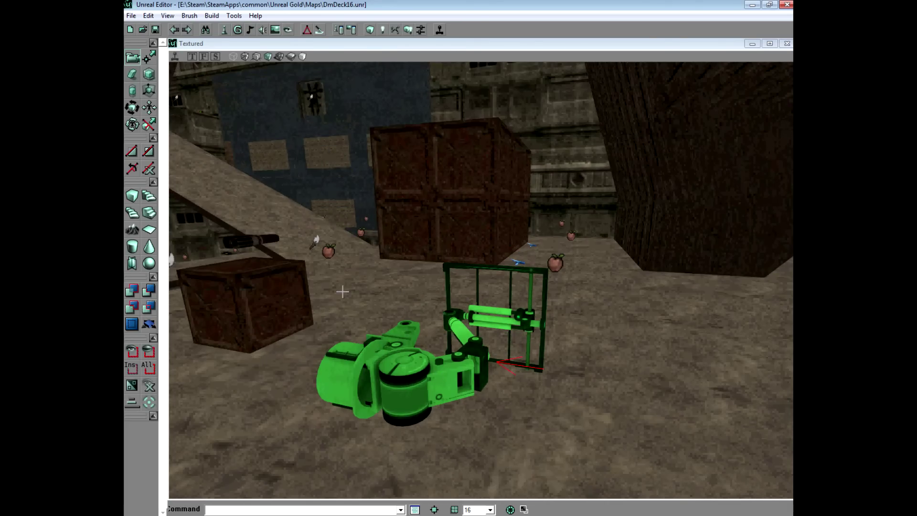
- Try to play the level with the added articulated arm
{"action": "left_click", "coordinate": [213, 17]}
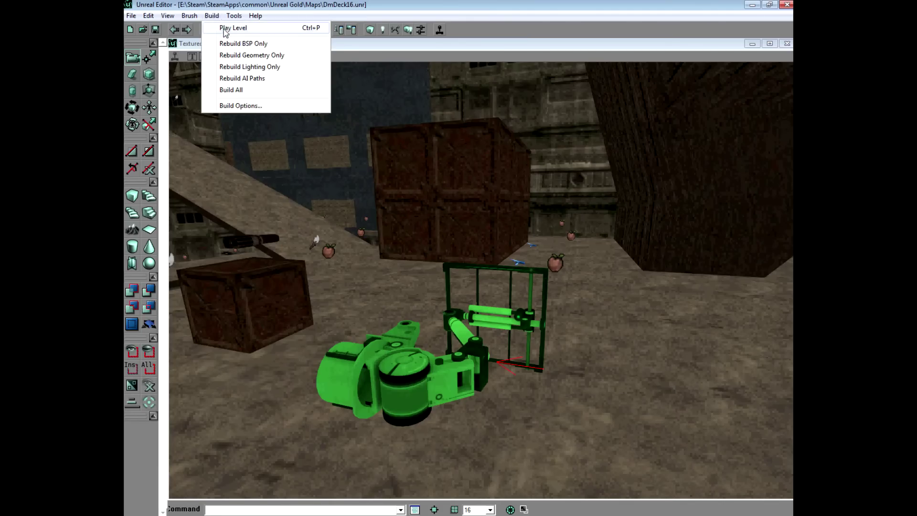
{"action": "left_click", "coordinate": [224, 30]}
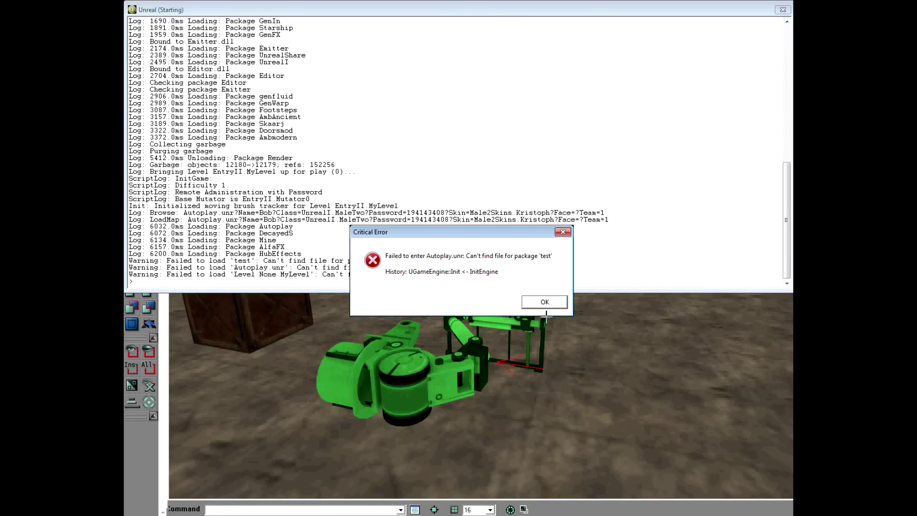
{"action": "left_click", "coordinate": [542, 300]}
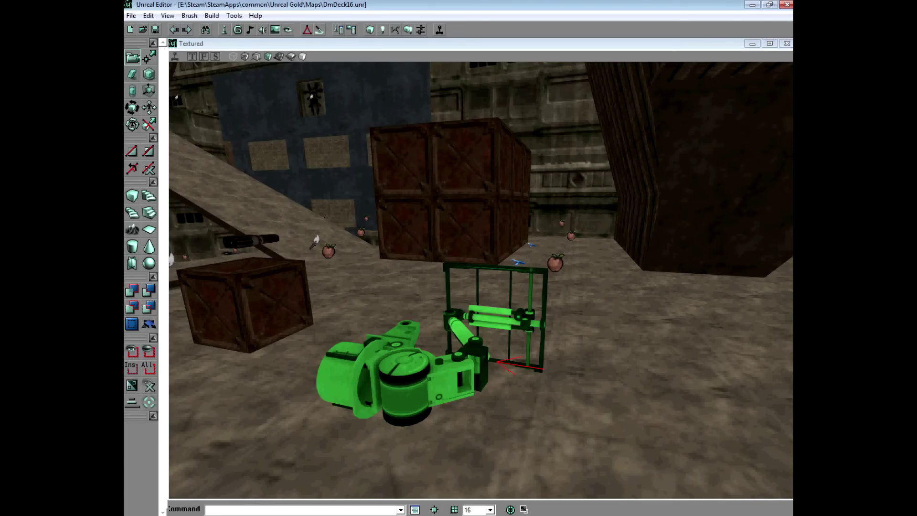
- Save the test mesh package from the Meshes browser as test.usm in Unreal Gold's Meshes folder
{"action": "left_click_drag", "start_coordinate": [415, 0], "coordinate": [391, 61]}
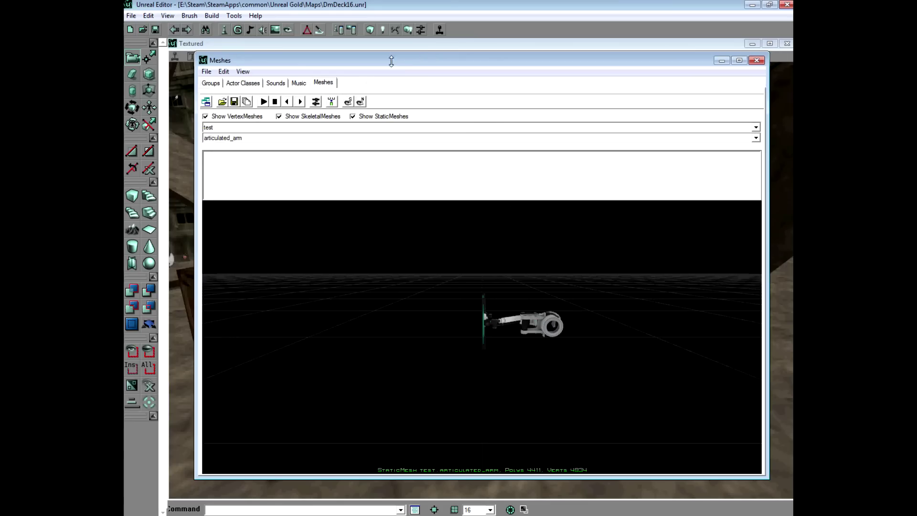
{"action": "left_click", "coordinate": [235, 102]}
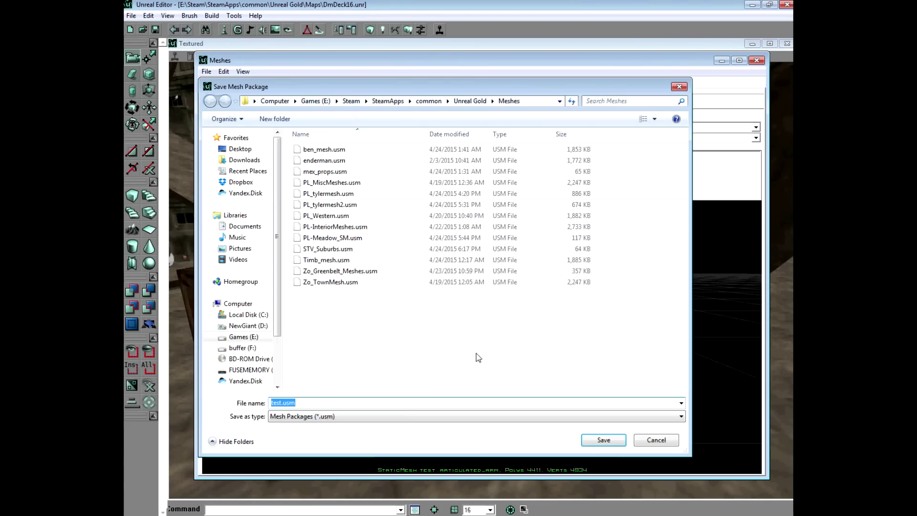
{"action": "left_click", "coordinate": [601, 442]}
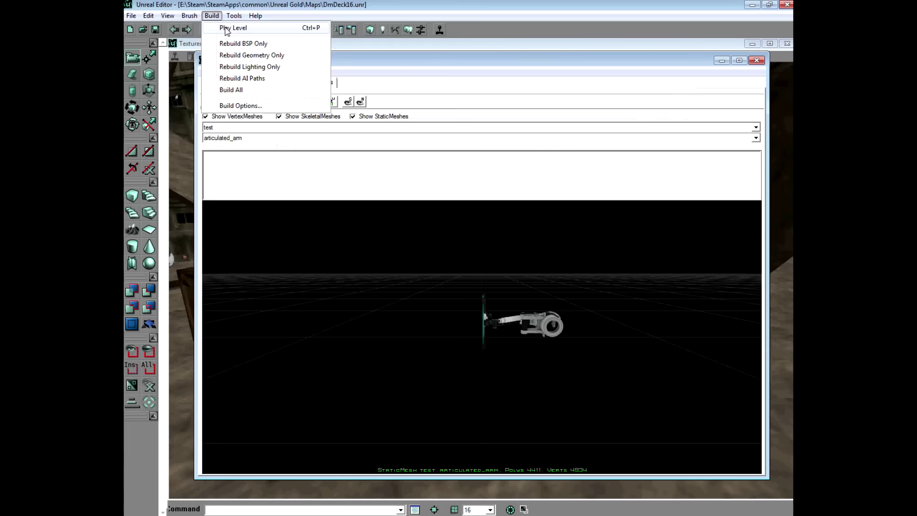
- Play the level and walk around the placed articulated arm to inspect its mesh and texture from several sides
{"action": "left_click", "coordinate": [226, 30]}
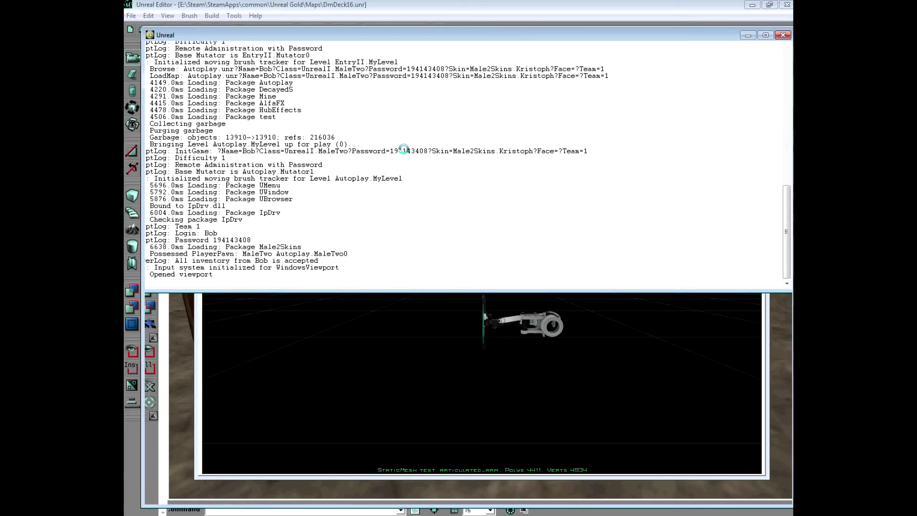
{"action": "key", "text": "w"}
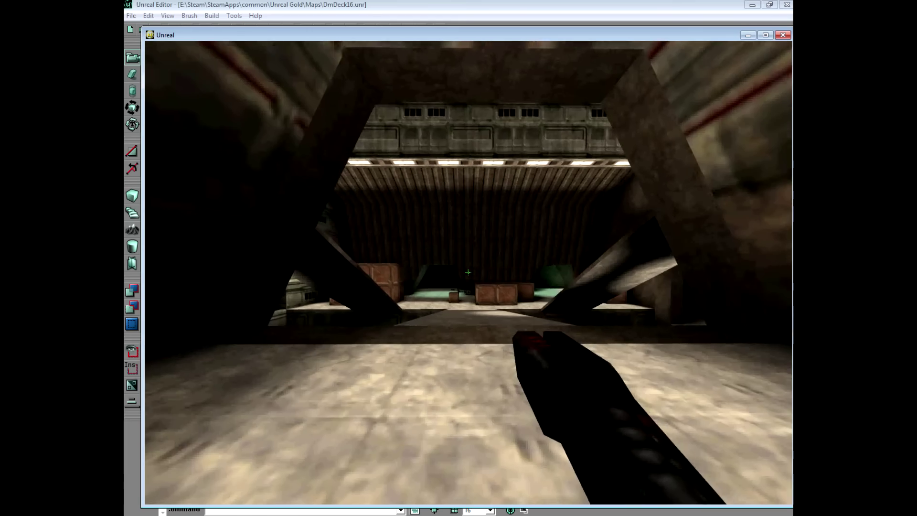
{"action": "key", "text": "w"}
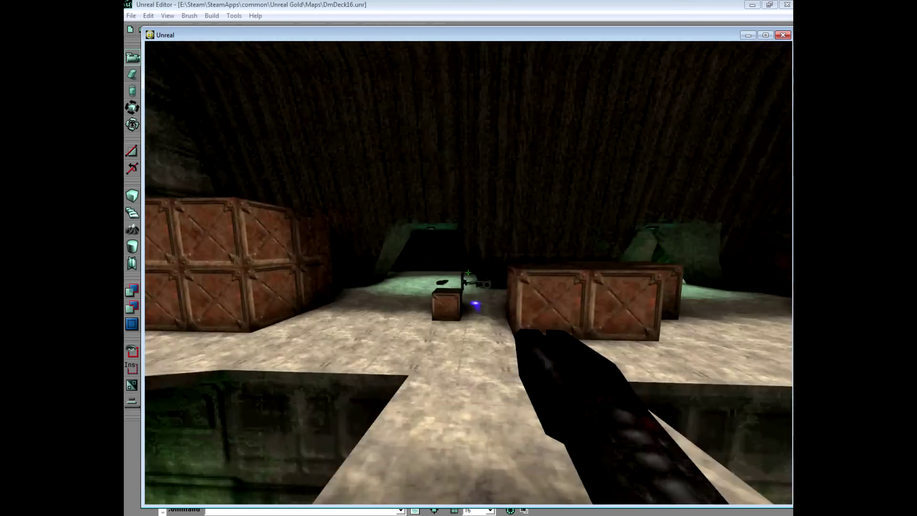
{"action": "key", "text": "w"}
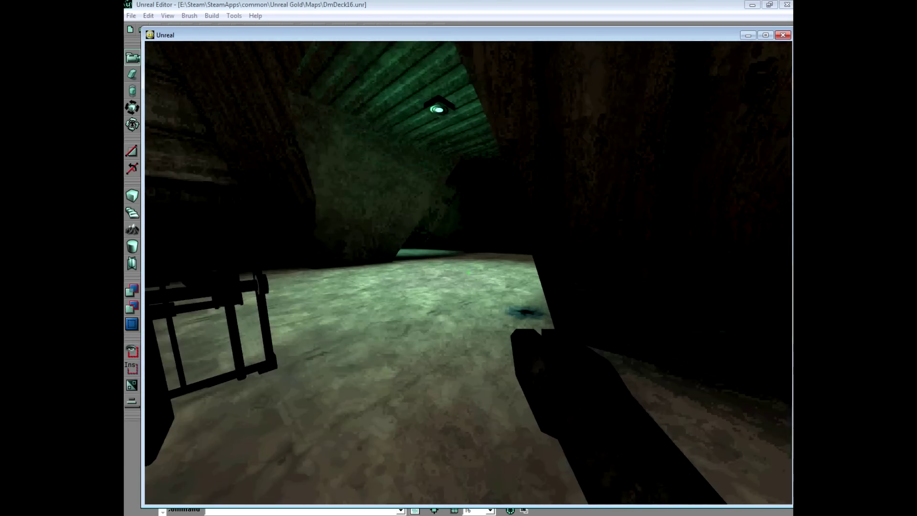
{"action": "key", "text": "w"}
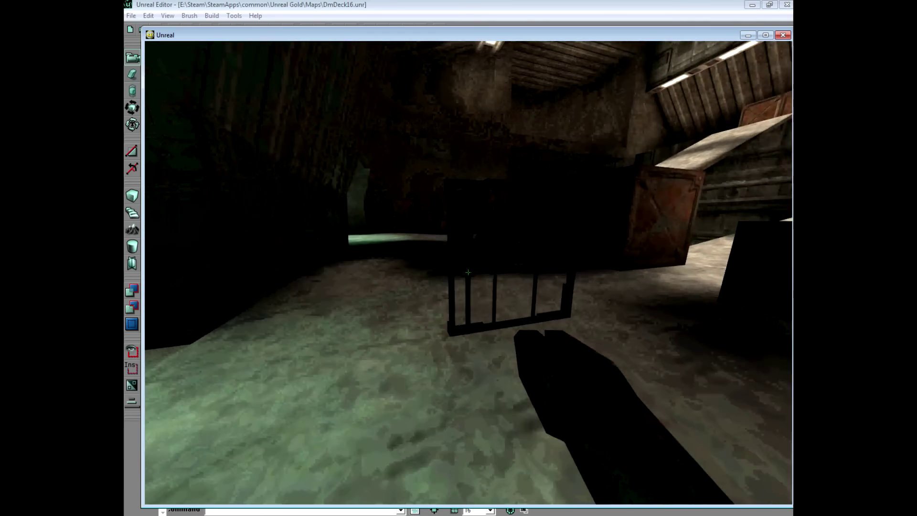
{"action": "key", "text": "w"}
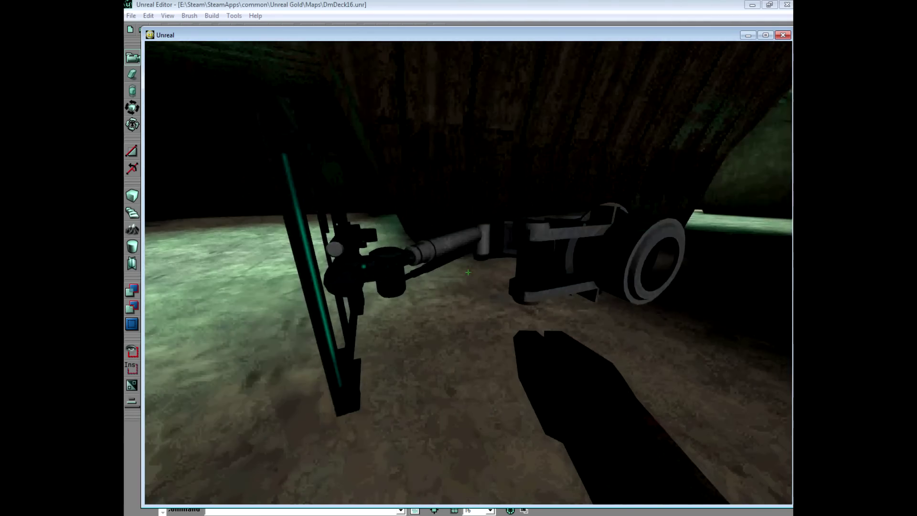
{"action": "key", "text": "w"}
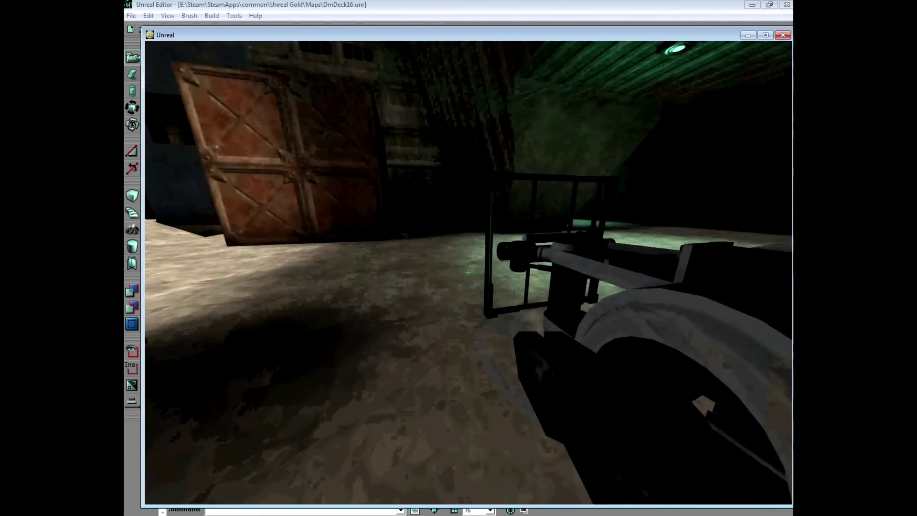
{"action": "key", "text": "w"}
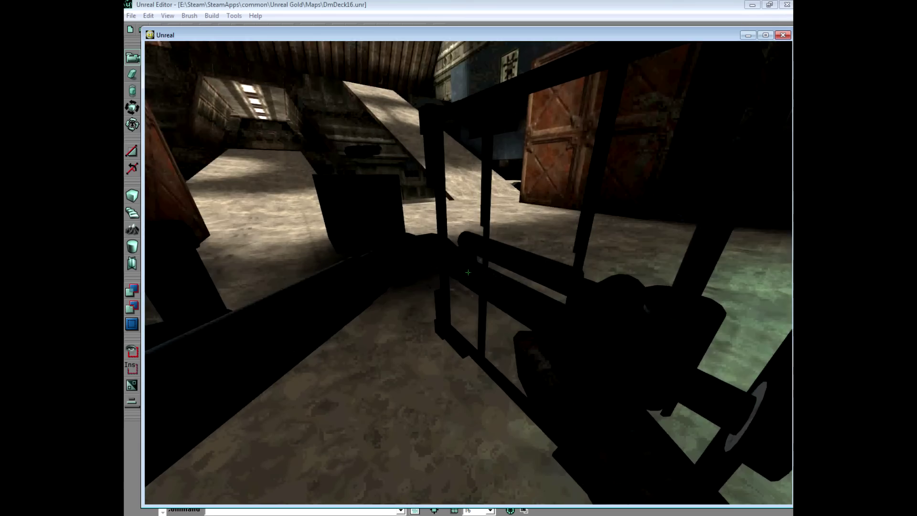
{"action": "key", "text": "w"}
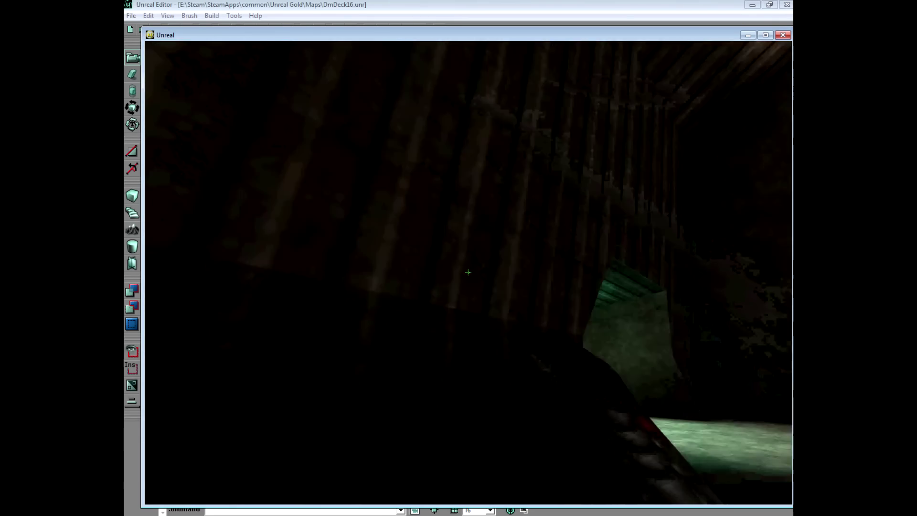
{"action": "key", "text": "w"}
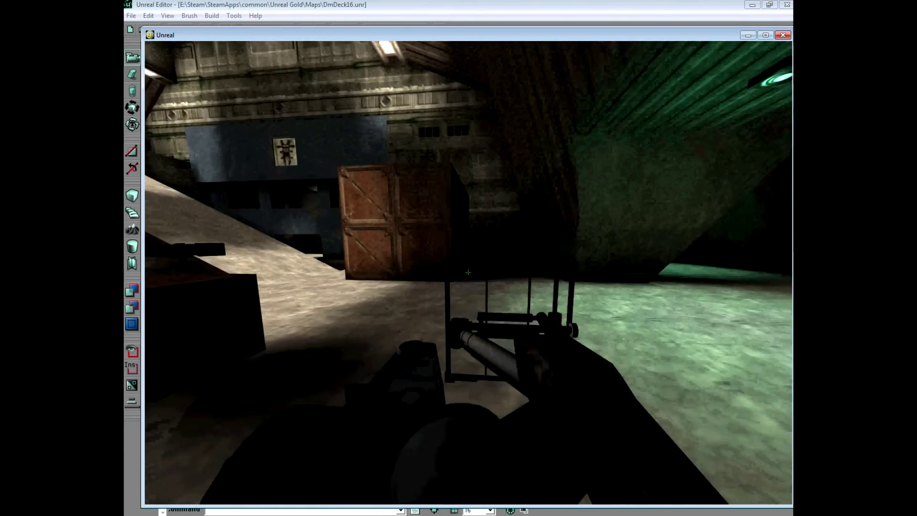
{"action": "key", "text": "s"}
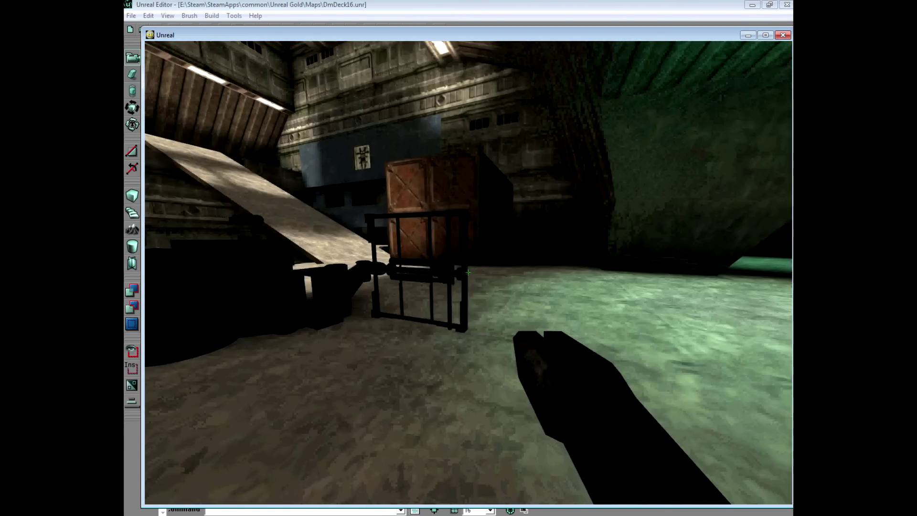
{"action": "key", "text": "w"}
{"action": "key", "text": "w"}
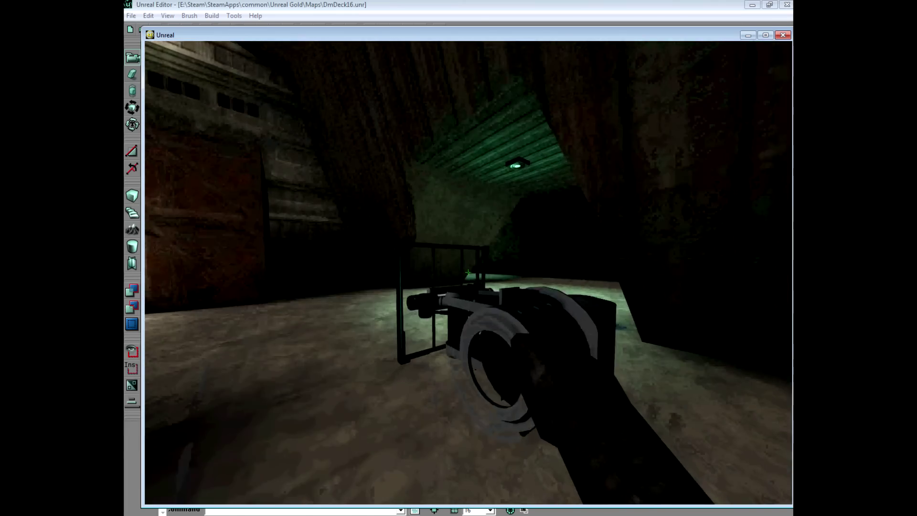
{"action": "key", "text": "a"}
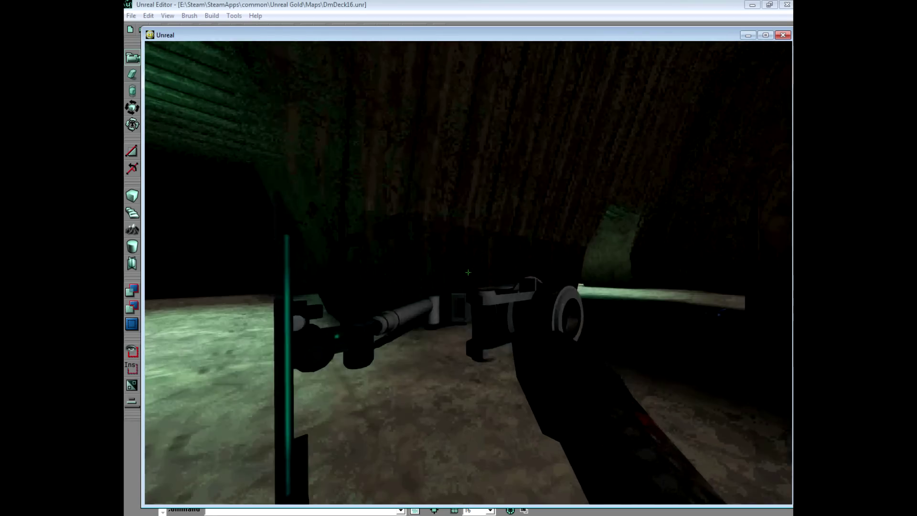
- Walk around the articulated arm in the running game to examine its frame and shading, and close the game
{"action": "key", "text": "s"}
{"action": "key", "text": "d"}
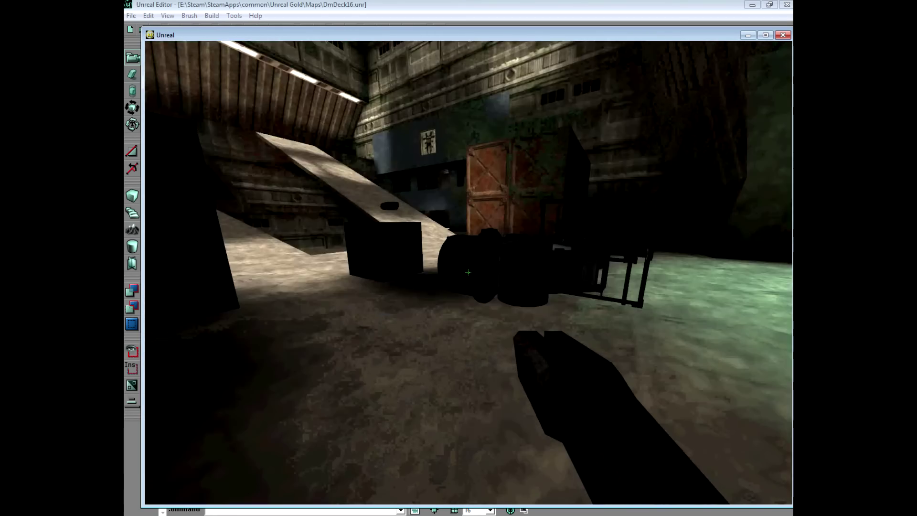
{"action": "key", "text": "w"}
{"action": "key", "text": "w"}
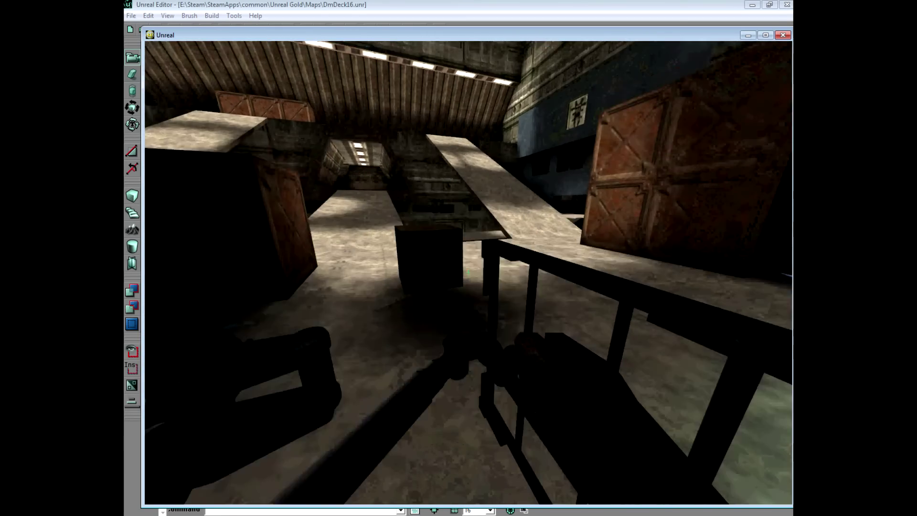
{"action": "key", "text": "w"}
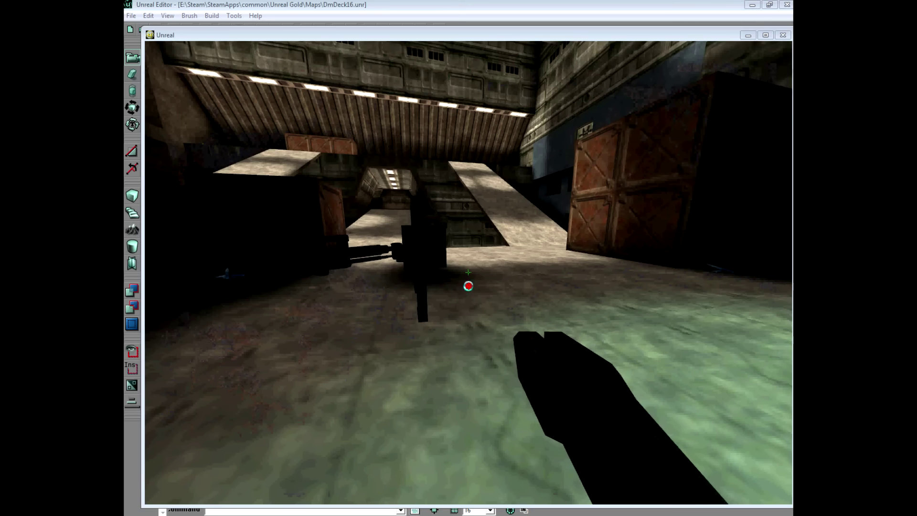
{"action": "key", "text": "Escape"}
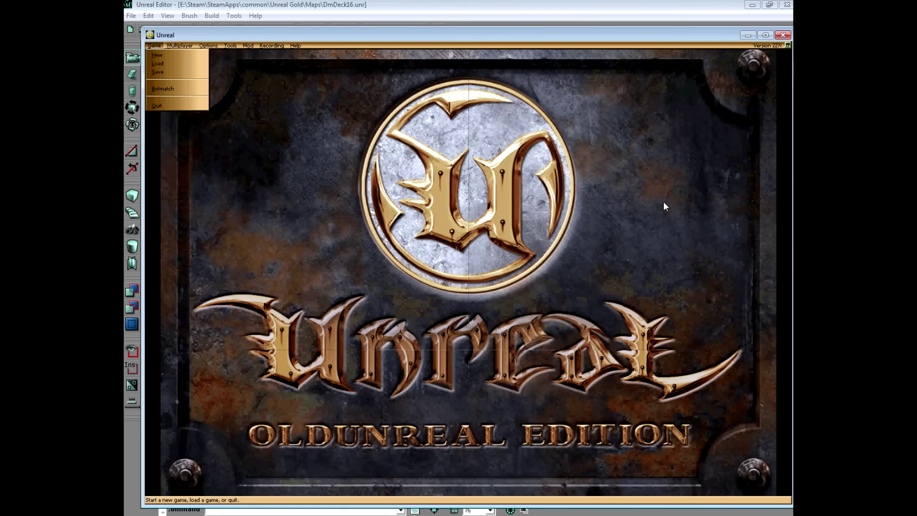
{"action": "left_click", "coordinate": [782, 36]}
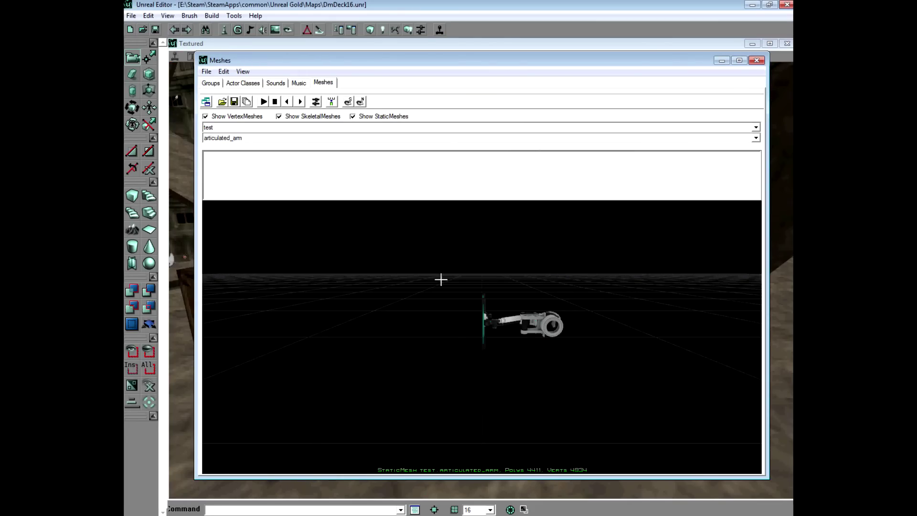
- Minimize the Meshes browser and convert the placed articulated_arm static mesh actor to a brush
{"action": "left_click", "coordinate": [721, 62]}
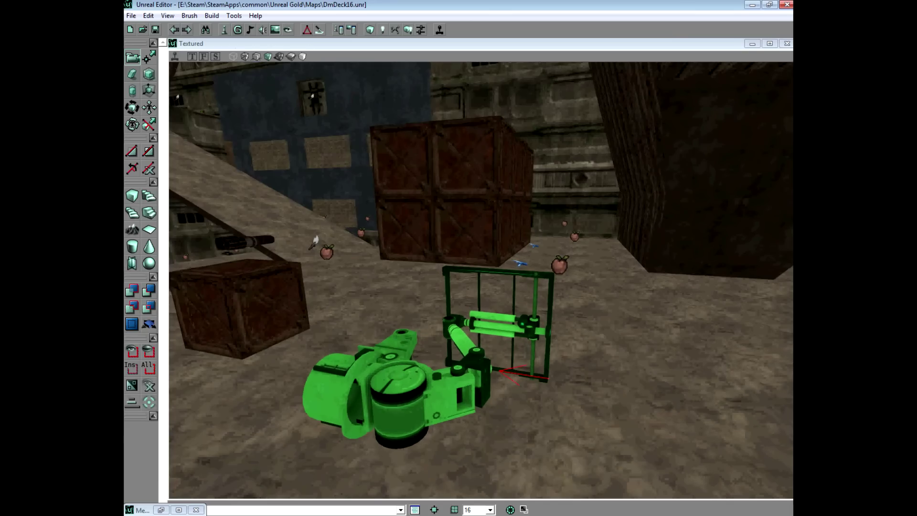
{"action": "right_click", "coordinate": [442, 395]}
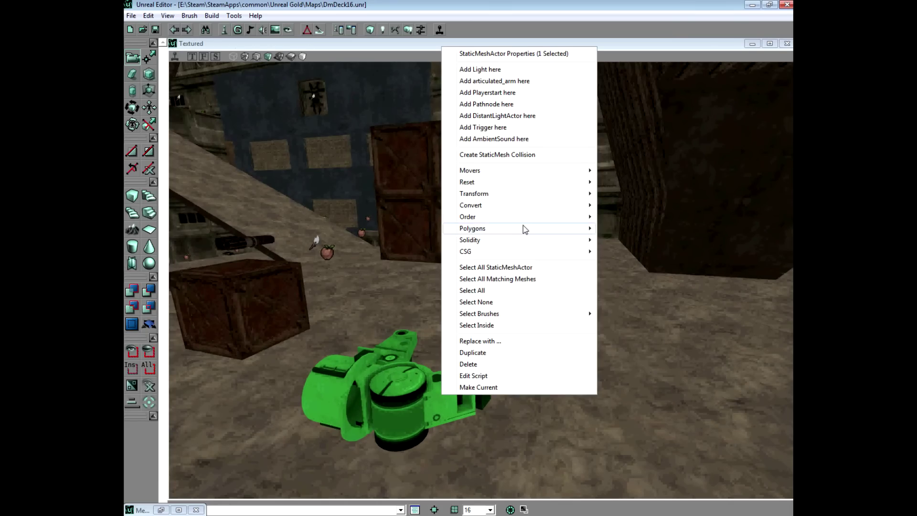
{"action": "mouse_move", "coordinate": [548, 242]}
{"action": "mouse_move", "coordinate": [547, 205]}
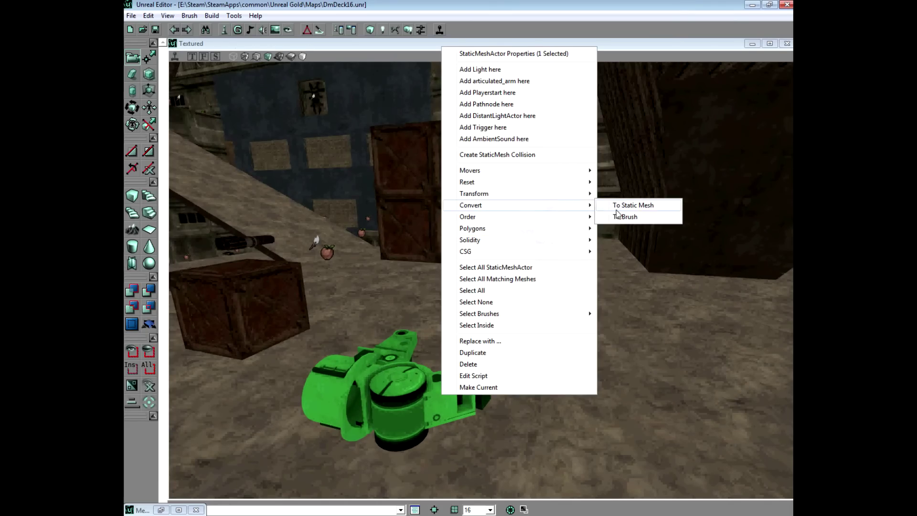
{"action": "left_click", "coordinate": [616, 215]}
{"action": "mouse_move", "coordinate": [514, 340]}
{"action": "left_mouse_down", "text": "ctrl+shift"}
{"action": "mouse_move", "coordinate": [514, 296]}
{"action": "mouse_move", "coordinate": [434, 348]}
{"action": "left_mouse_up", "text": "ctrl+shift"}
{"action": "left_click", "coordinate": [419, 333]}
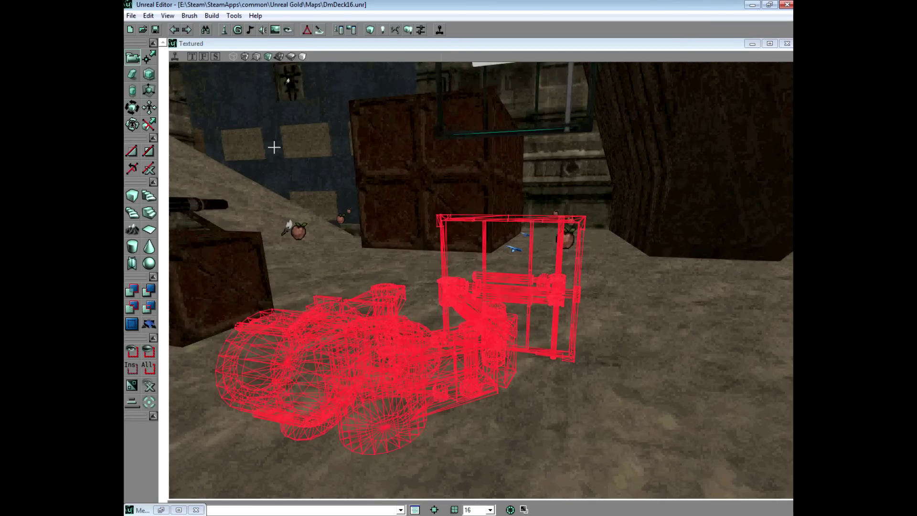
- Add the arm-shaped builder brush to the level as solid geometry
{"action": "left_click", "coordinate": [189, 15]}
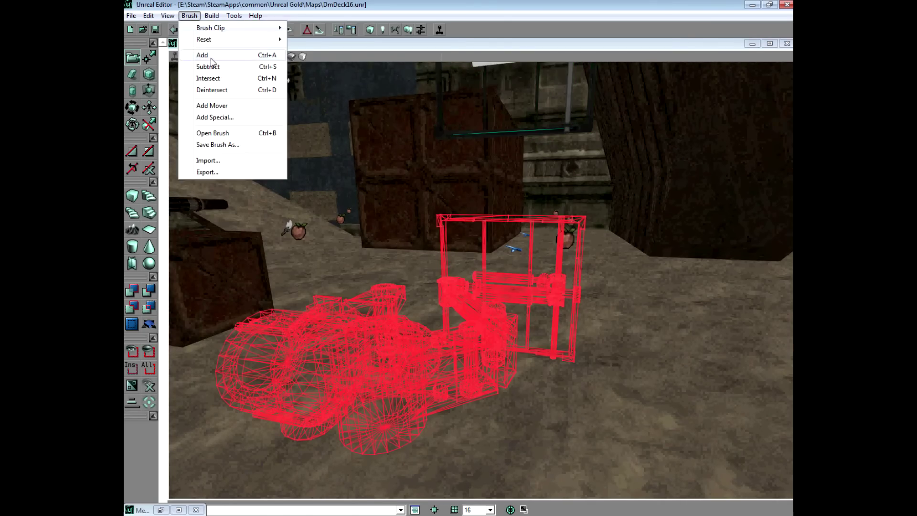
{"action": "left_click", "coordinate": [191, 53]}
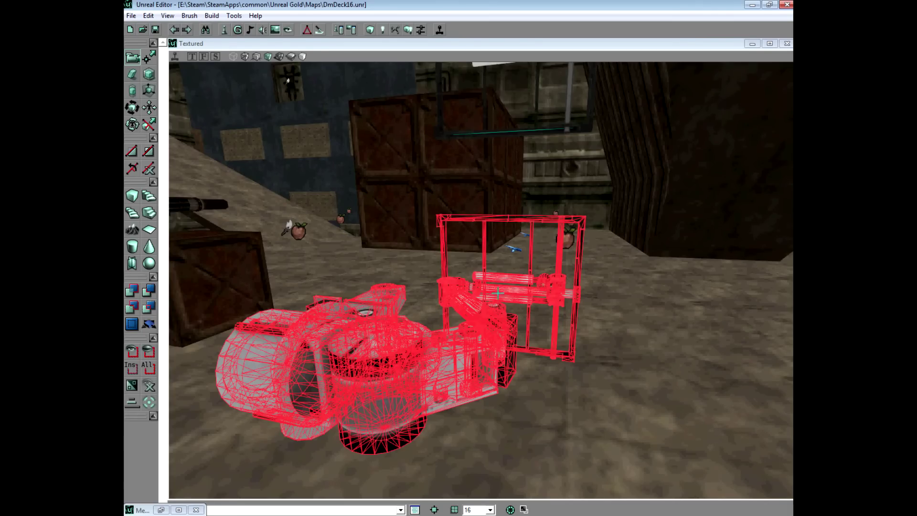
{"action": "left_click_drag", "start_coordinate": [498, 292], "coordinate": [464, 288]}
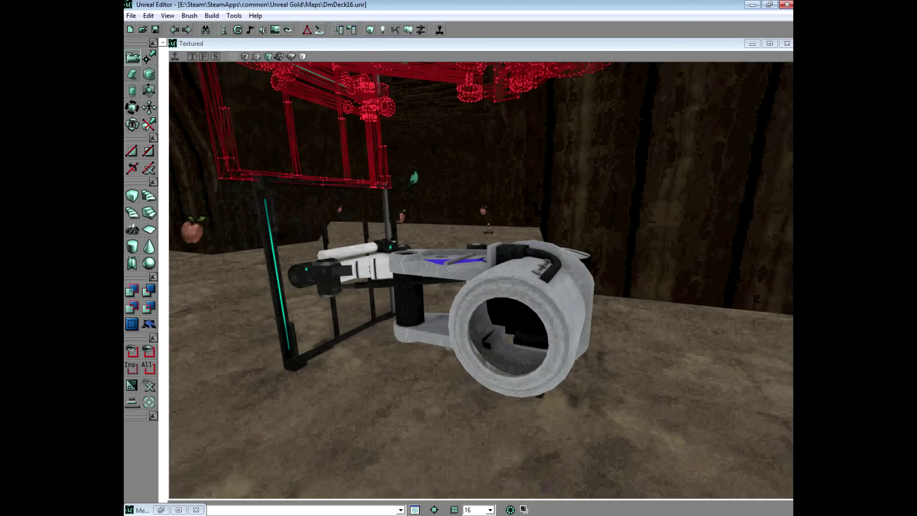
- Select the added arm brush in the top view and move it clear of the red builder brush
{"action": "left_click", "coordinate": [191, 57]}
{"action": "left_click_drag", "start_coordinate": [438, 260], "coordinate": [438, 261]}
{"action": "left_click", "coordinate": [434, 299]}
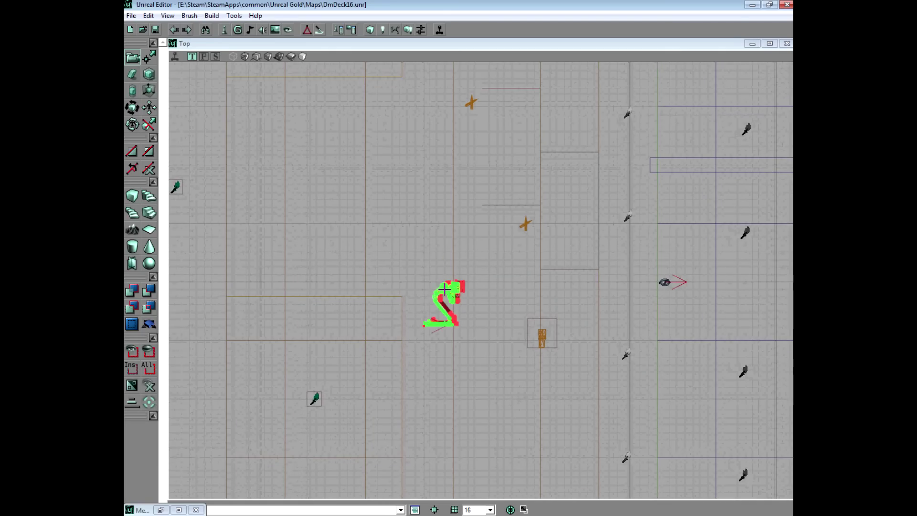
{"action": "left_click_drag", "start_coordinate": [435, 299], "coordinate": [437, 292], "text": "ctrl"}
{"action": "left_click", "coordinate": [428, 228]}
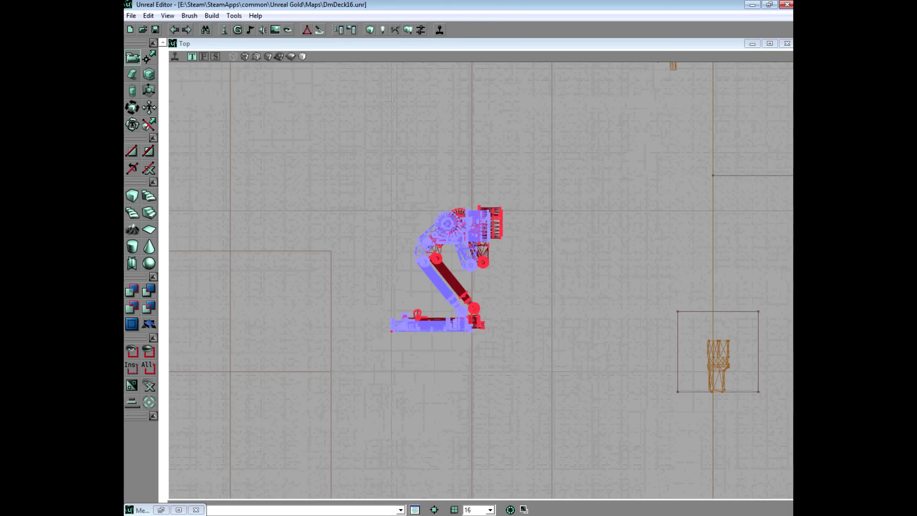
{"action": "left_click_drag", "start_coordinate": [428, 228], "coordinate": [428, 228], "text": "ctrl"}
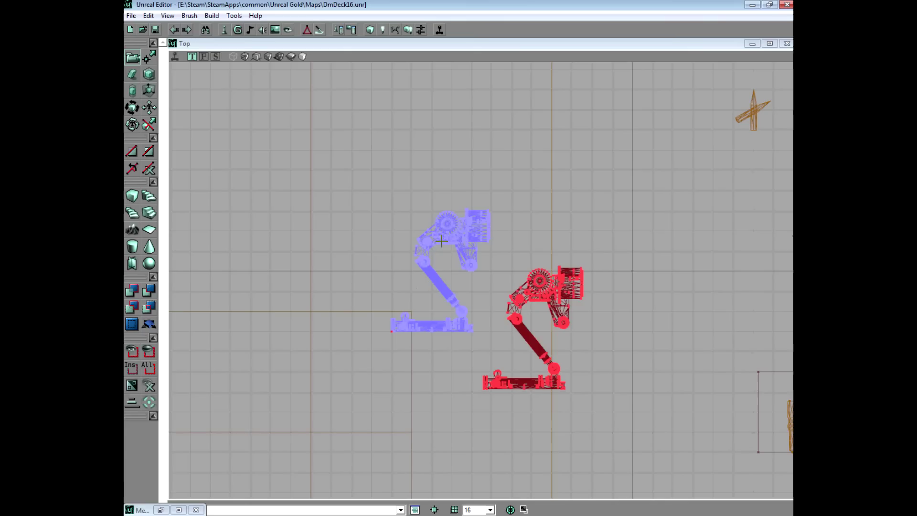
{"action": "mouse_move", "coordinate": [468, 220]}
{"action": "left_mouse_down", "text": "ctrl"}
{"action": "mouse_move", "coordinate": [472, 225]}
{"action": "mouse_move", "coordinate": [493, 196]}
{"action": "left_mouse_up", "text": "ctrl"}
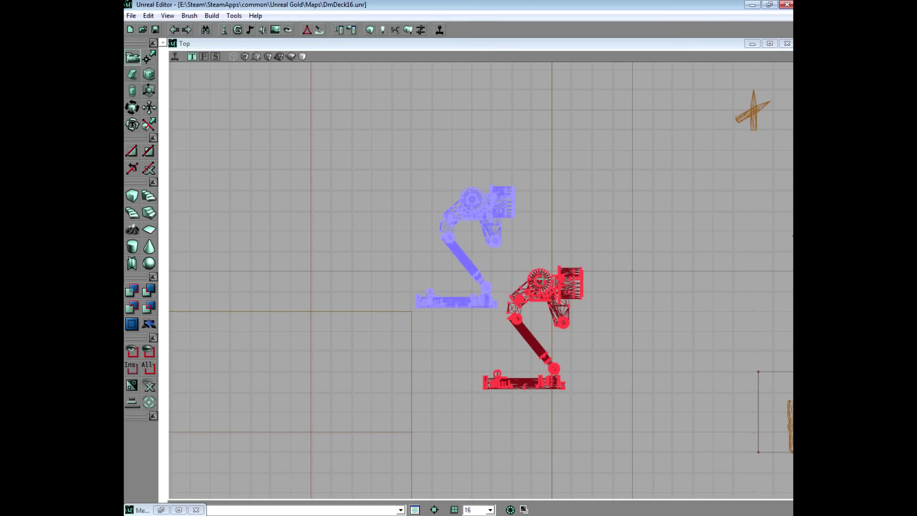
- Export the arm brush to the Desktop as an Unreal Text (*.t3d) file named test
{"action": "left_click", "coordinate": [167, 15]}
{"action": "mouse_move", "coordinate": [189, 15]}
{"action": "left_click", "coordinate": [227, 170]}
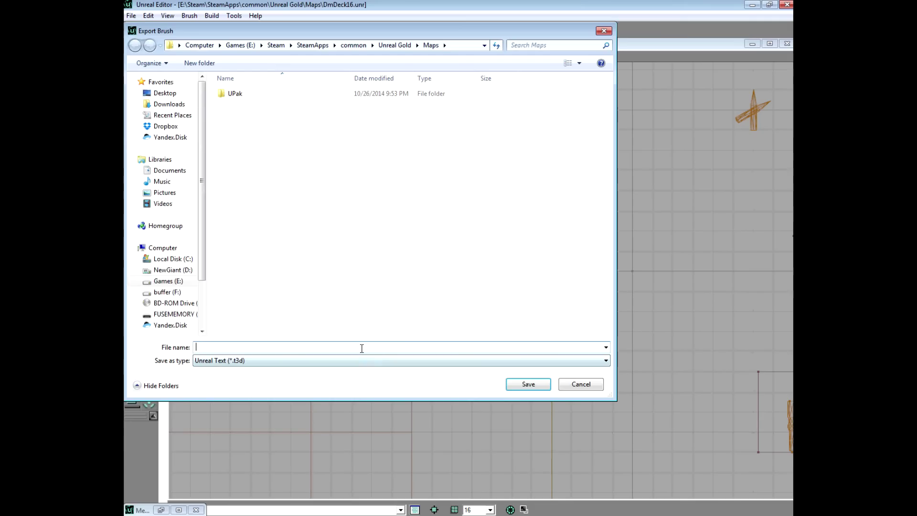
{"action": "left_click", "coordinate": [169, 104]}
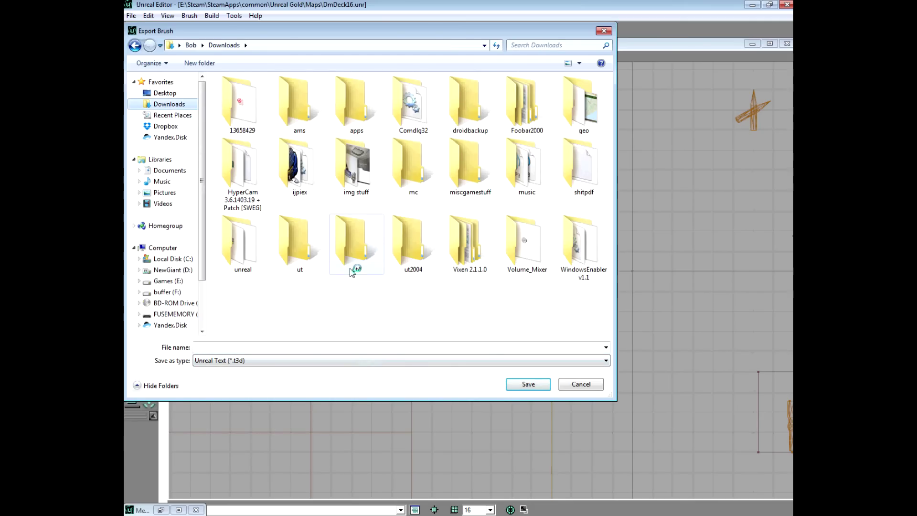
{"action": "left_click", "coordinate": [165, 93]}
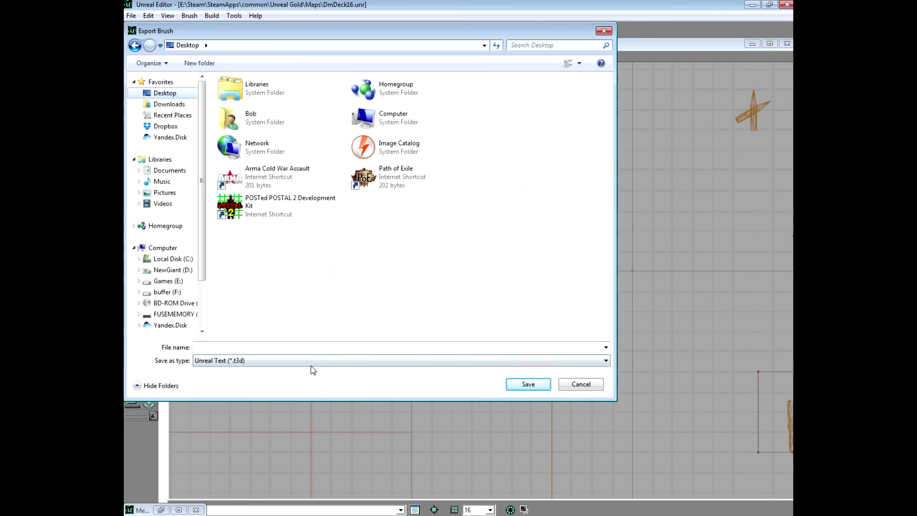
{"action": "left_click", "coordinate": [317, 347]}
{"action": "type", "text": "test"}
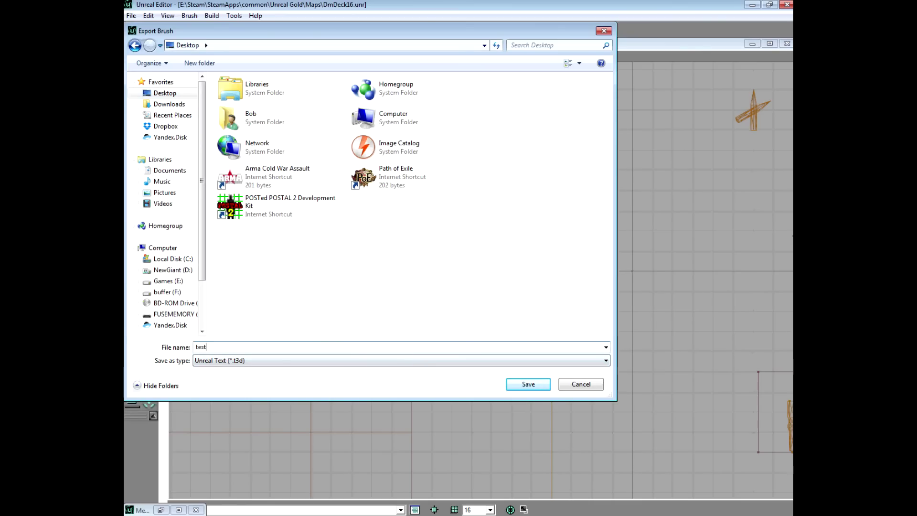
{"action": "left_click", "coordinate": [530, 385]}
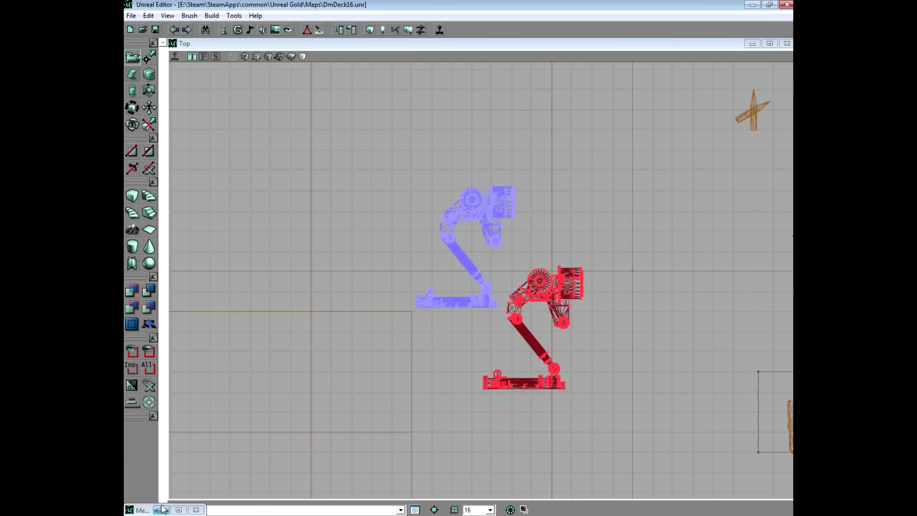
- Examine the articulated arm and its builder brush from several sides with dynamic lighting shown
{"action": "scroll", "coordinate": [538, 298], "scroll_direction": "up", "scroll_amount": 6}
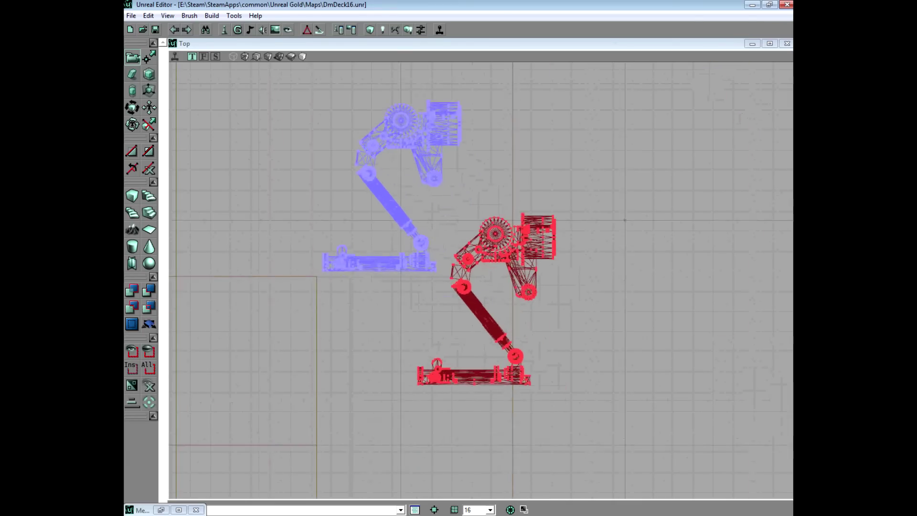
{"action": "scroll", "coordinate": [540, 298], "scroll_direction": "down", "scroll_amount": 5}
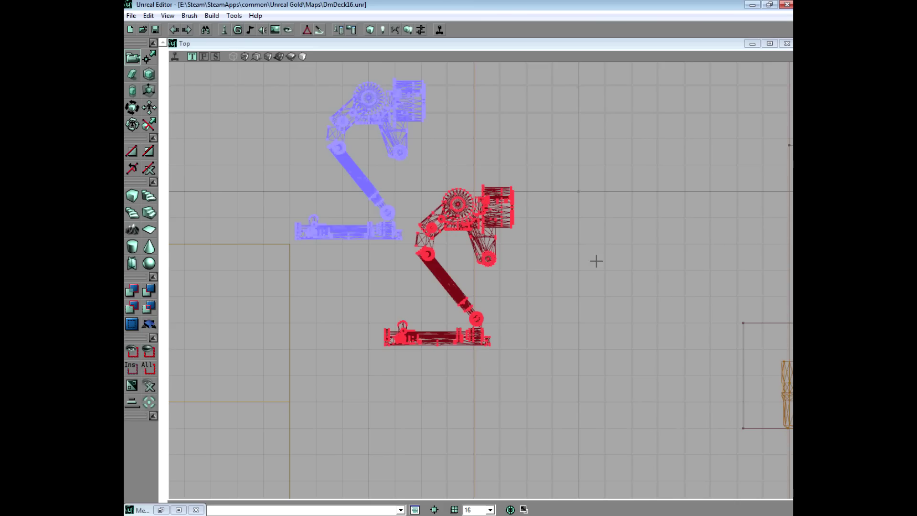
{"action": "left_click", "coordinate": [270, 56]}
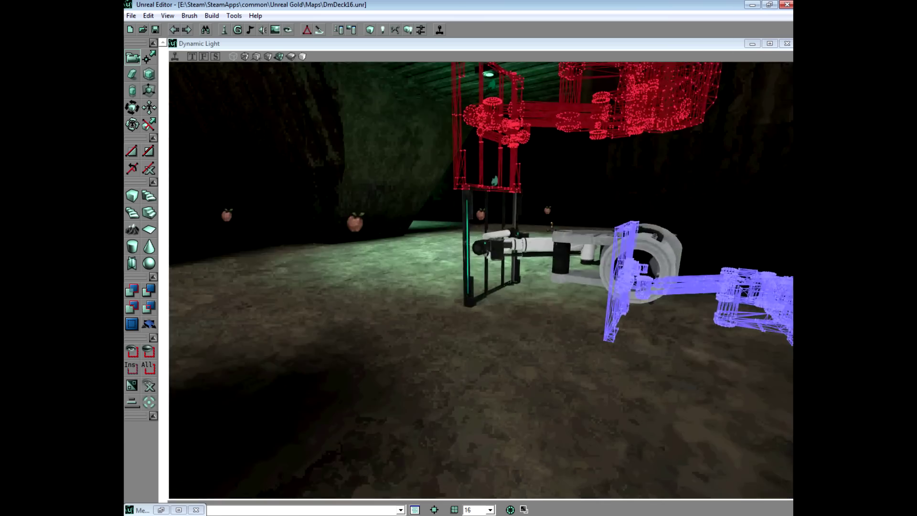
{"action": "mouse_move", "coordinate": [481, 280]}
{"action": "left_mouse_down"}
{"action": "mouse_move", "coordinate": [459, 282]}
{"action": "mouse_move", "coordinate": [506, 301]}
{"action": "mouse_move", "coordinate": [430, 306]}
{"action": "mouse_move", "coordinate": [525, 296]}
{"action": "mouse_move", "coordinate": [430, 275]}
{"action": "mouse_move", "coordinate": [418, 241]}
{"action": "mouse_move", "coordinate": [430, 239]}
{"action": "mouse_move", "coordinate": [406, 231]}
{"action": "left_mouse_up"}
{"action": "left_click_drag", "start_coordinate": [295, 243], "coordinate": [294, 268]}
{"action": "left_click_drag", "start_coordinate": [444, 323], "coordinate": [406, 293]}
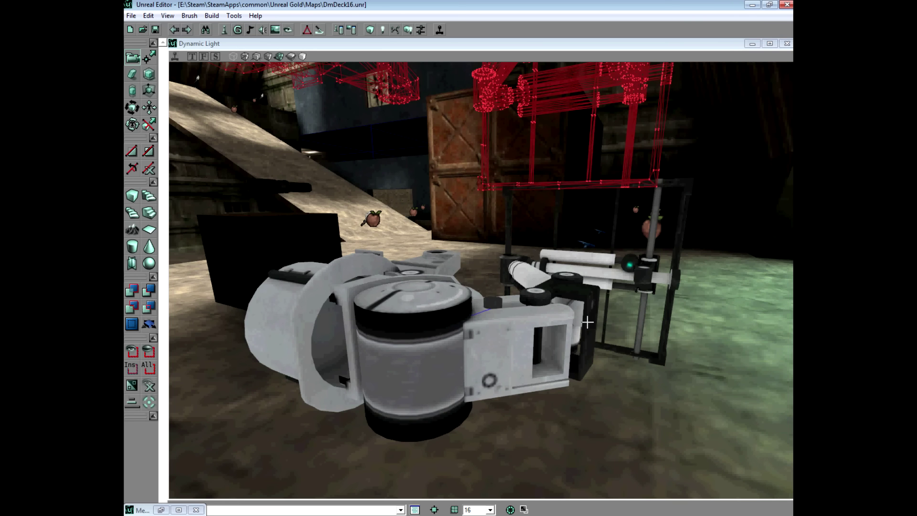
{"action": "left_click_drag", "start_coordinate": [587, 322], "coordinate": [616, 334]}
{"action": "left_click_drag", "start_coordinate": [481, 280], "coordinate": [403, 327]}
{"action": "left_click_drag", "start_coordinate": [640, 361], "coordinate": [599, 363]}
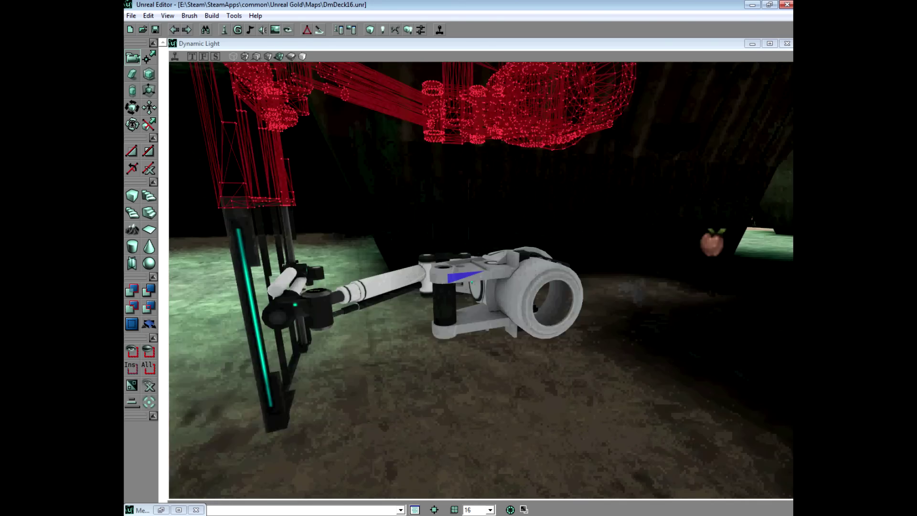
{"action": "left_click_drag", "start_coordinate": [631, 292], "coordinate": [588, 306]}
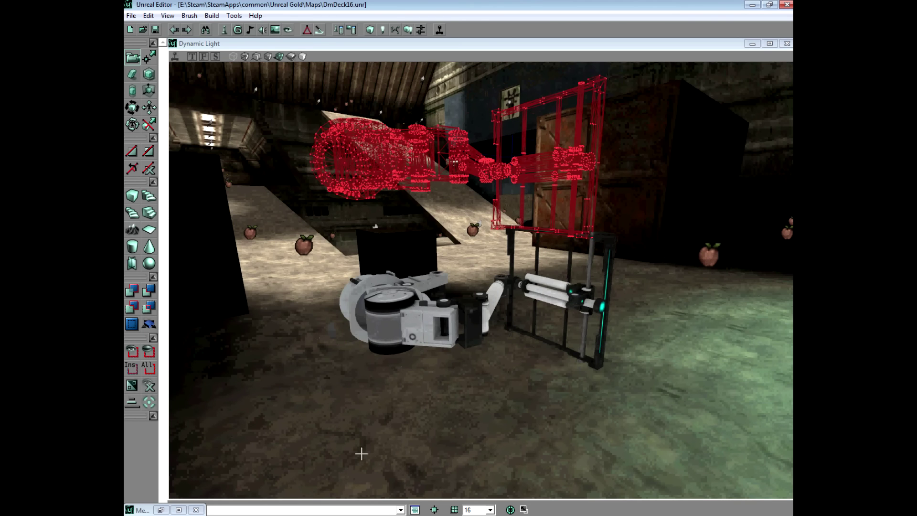
- Enlarge the articulated_arm texture in the texture browser to examine its detail, and close the browser
{"action": "left_click", "coordinate": [275, 30]}
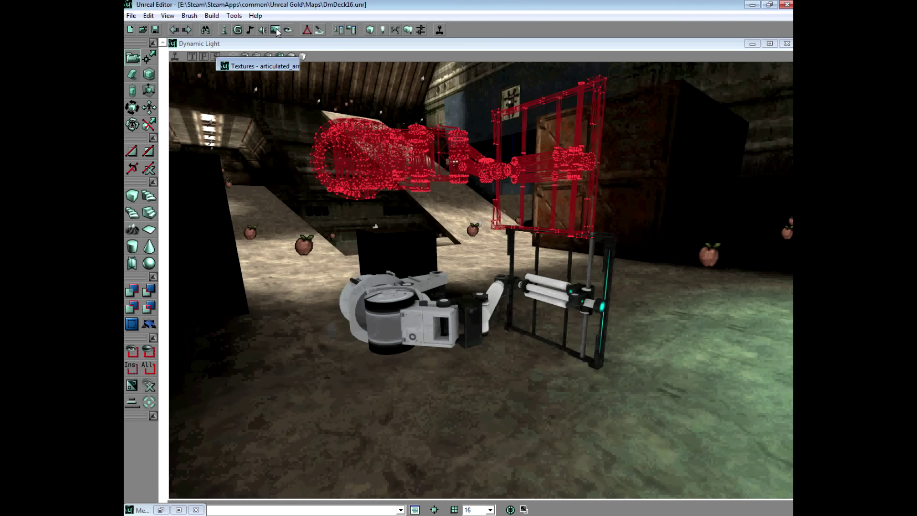
{"action": "double_click", "coordinate": [370, 66]}
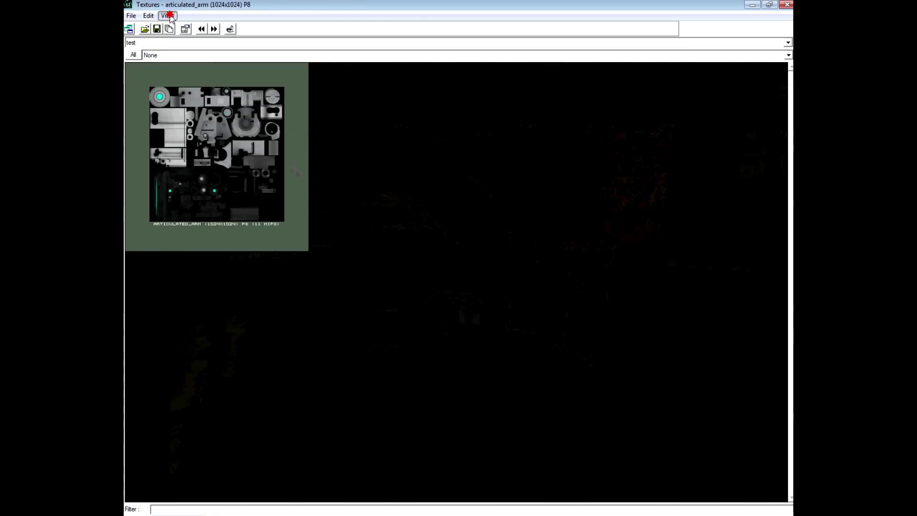
{"action": "left_click", "coordinate": [167, 15]}
{"action": "mouse_move", "coordinate": [209, 47]}
{"action": "left_click", "coordinate": [294, 102]}
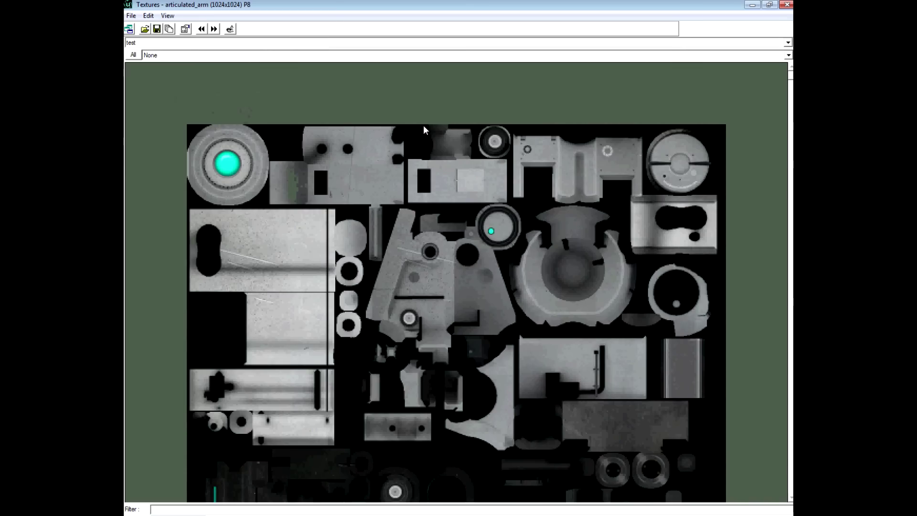
{"action": "left_click", "coordinate": [167, 15]}
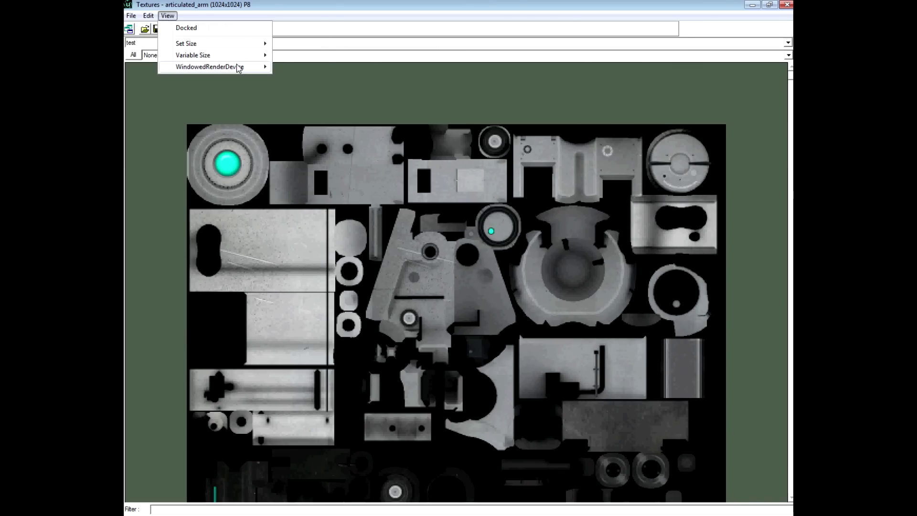
{"action": "mouse_move", "coordinate": [245, 48]}
{"action": "left_click", "coordinate": [292, 90]}
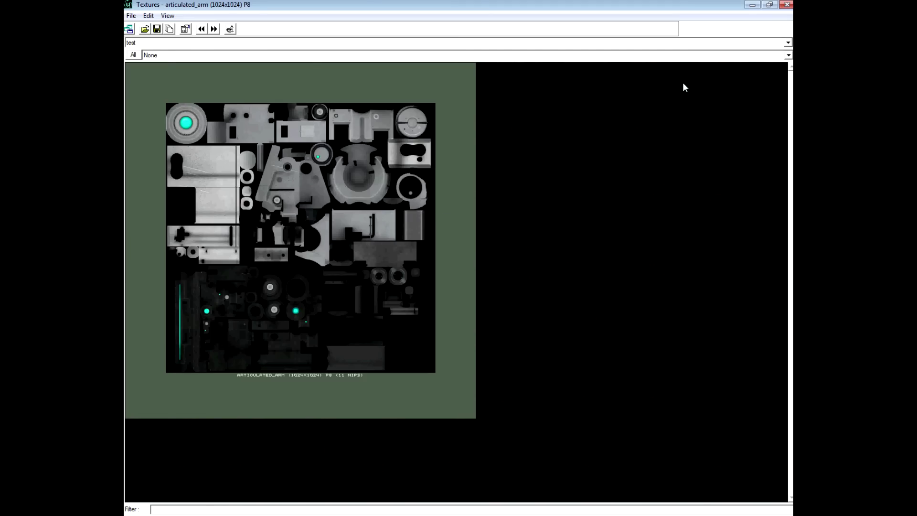
{"action": "left_click", "coordinate": [788, 4]}
{"action": "left_click_drag", "start_coordinate": [602, 142], "coordinate": [590, 268]}
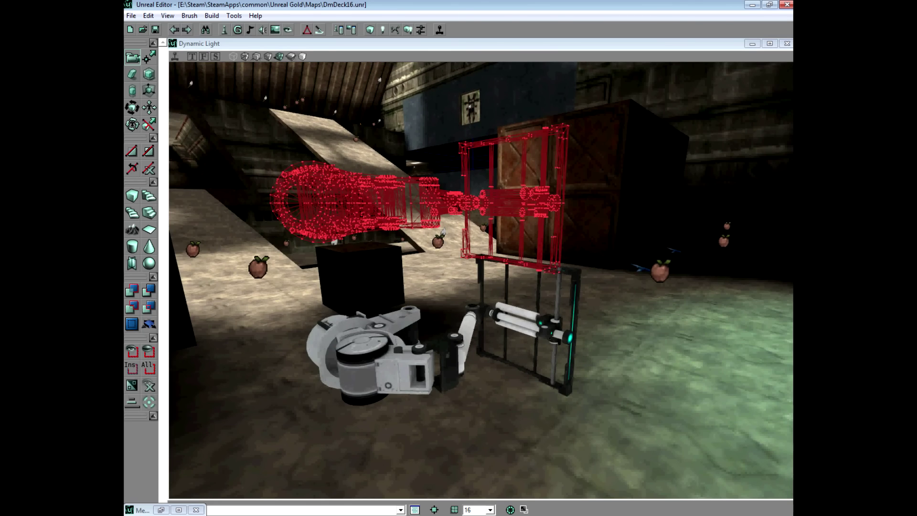